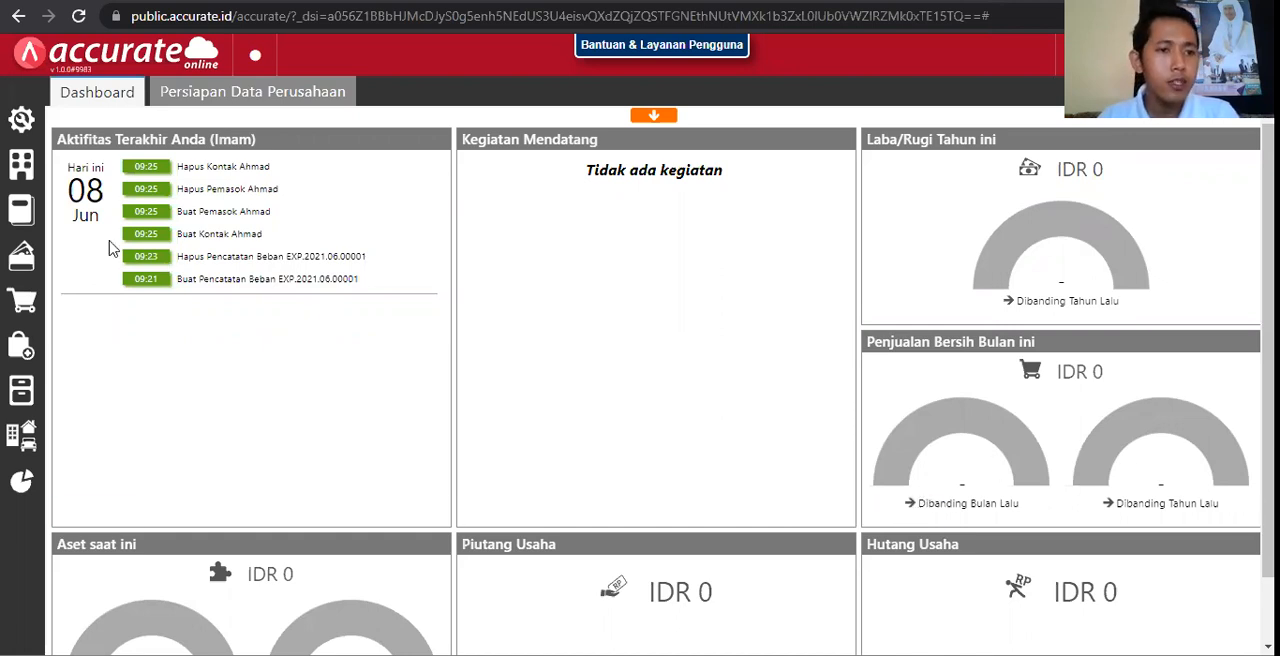
# Step: Start a new employee (Karyawan) record with the salutation Bapak and enter the employee's full name
pyautogui.click(24, 166)
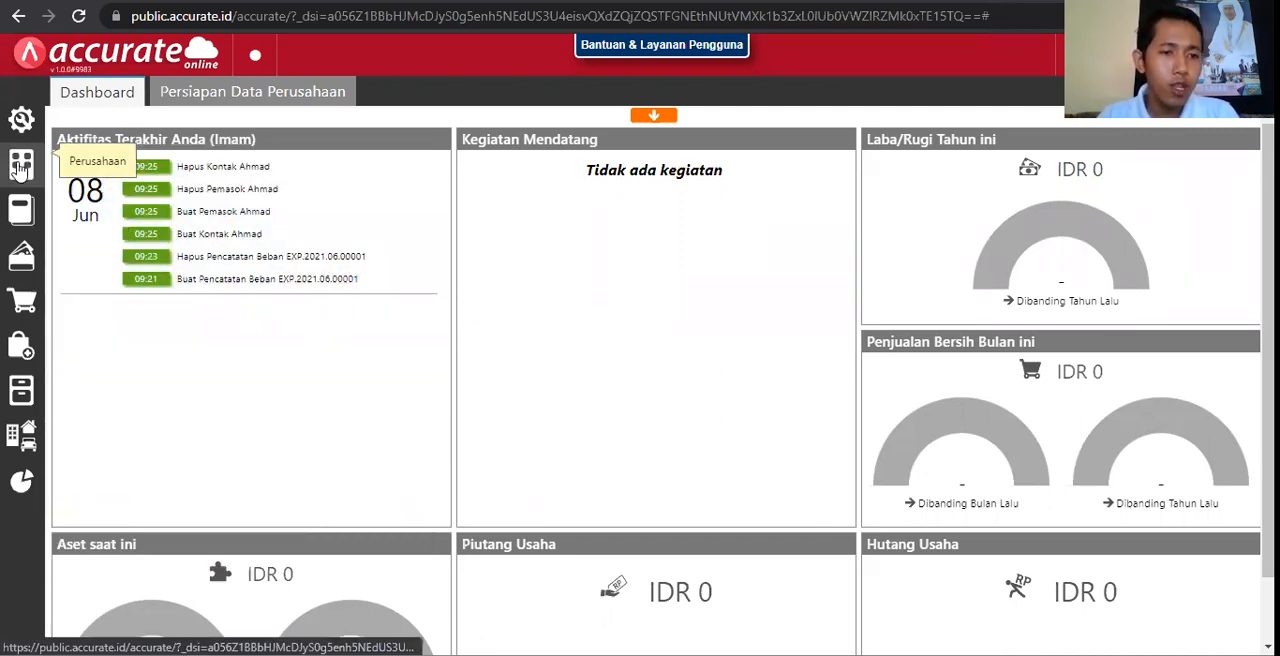
pyautogui.moveTo(20, 168)
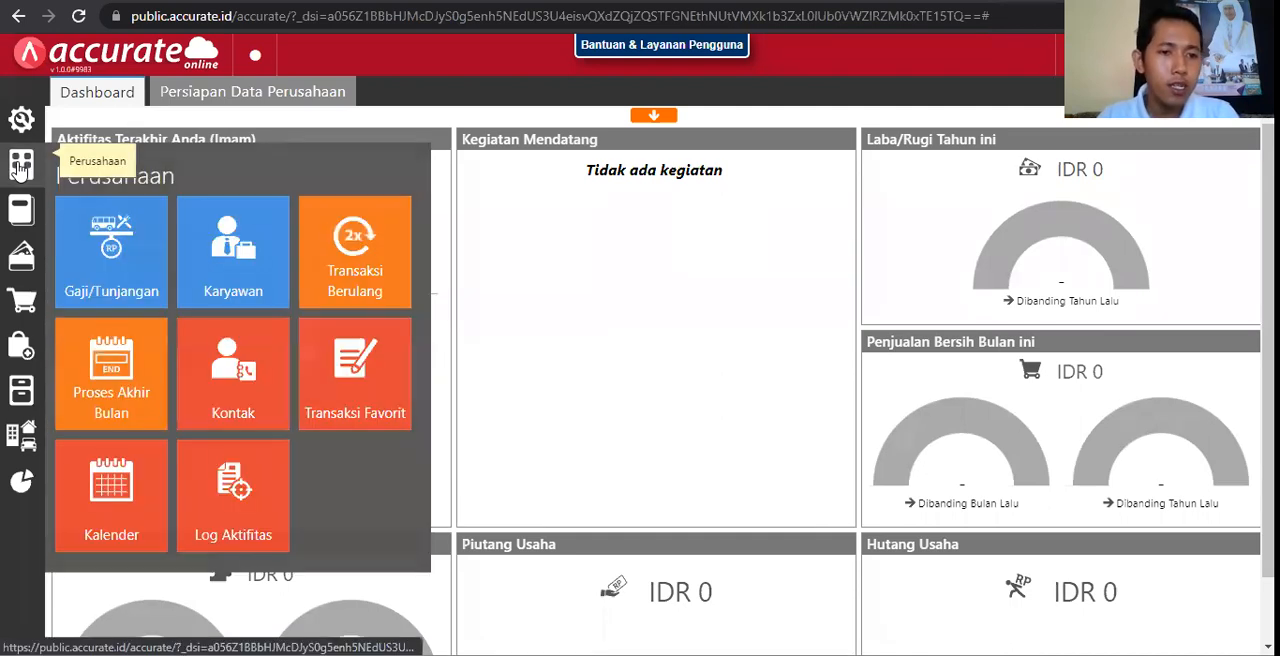
pyautogui.click(244, 254)
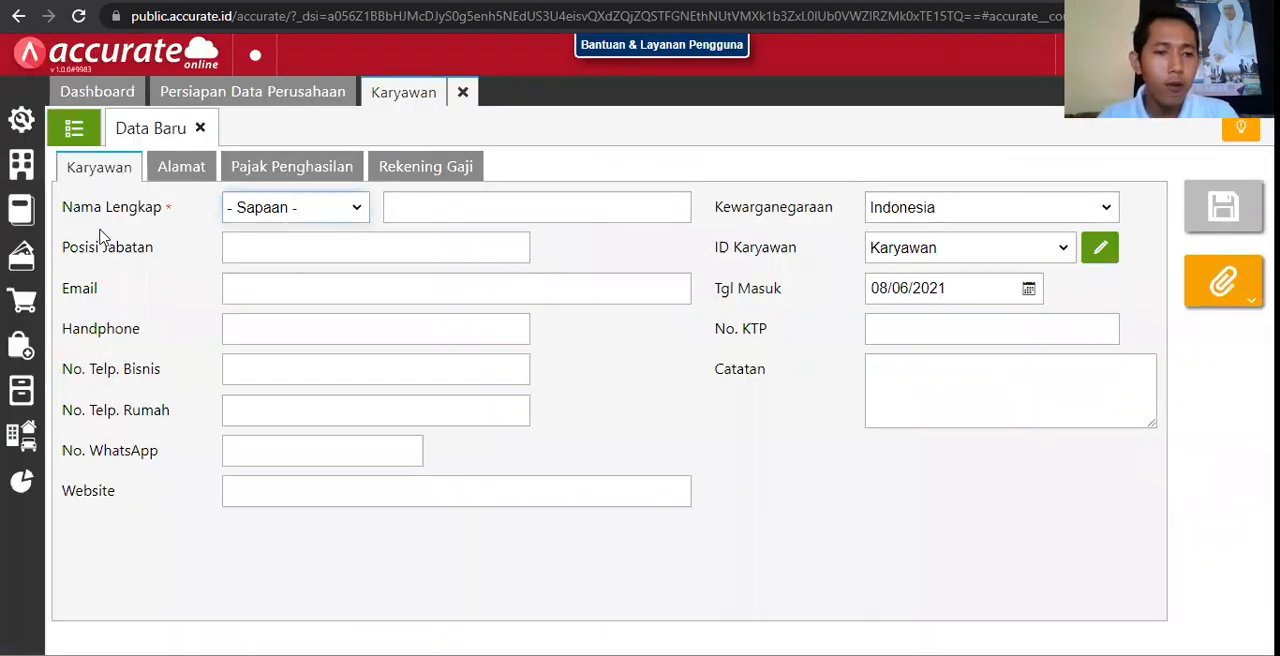
pyautogui.click(289, 209)
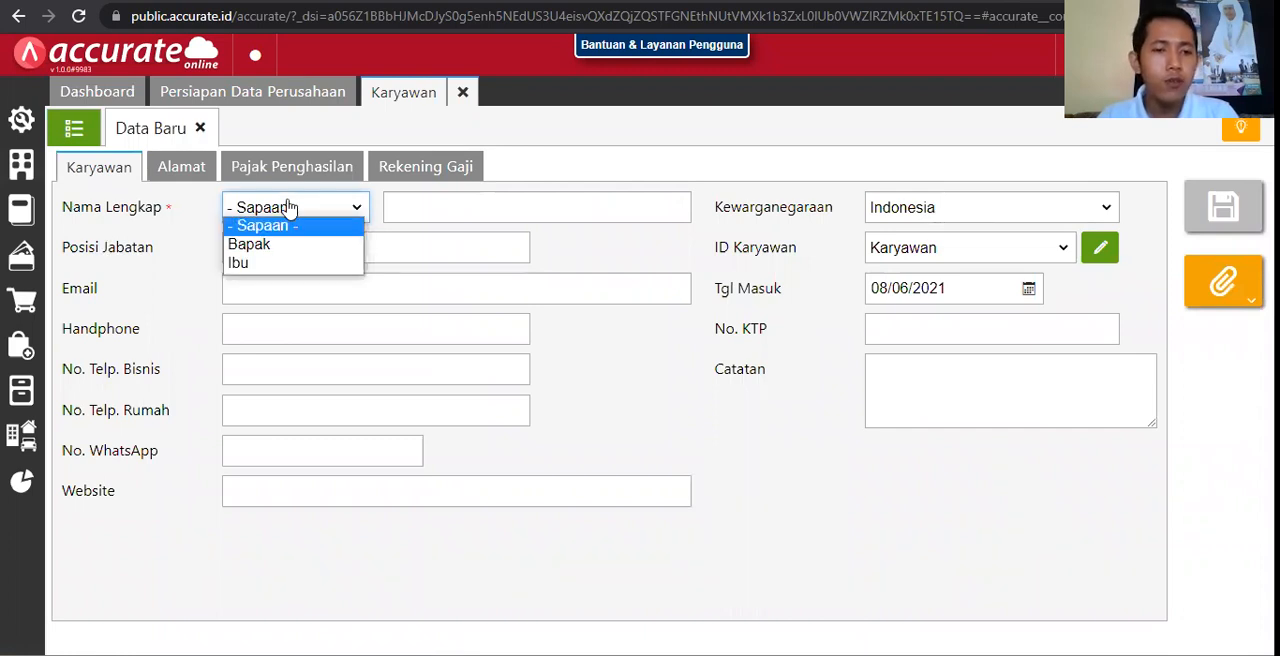
pyautogui.click(288, 247)
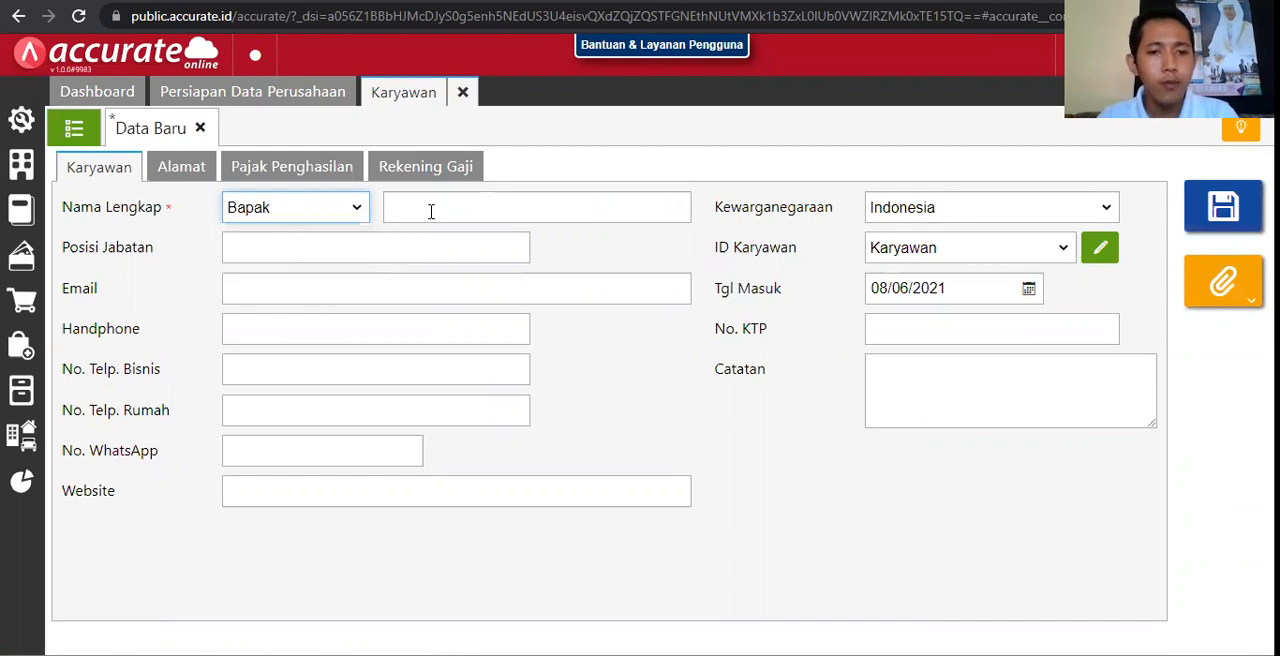
pyautogui.click(431, 211)
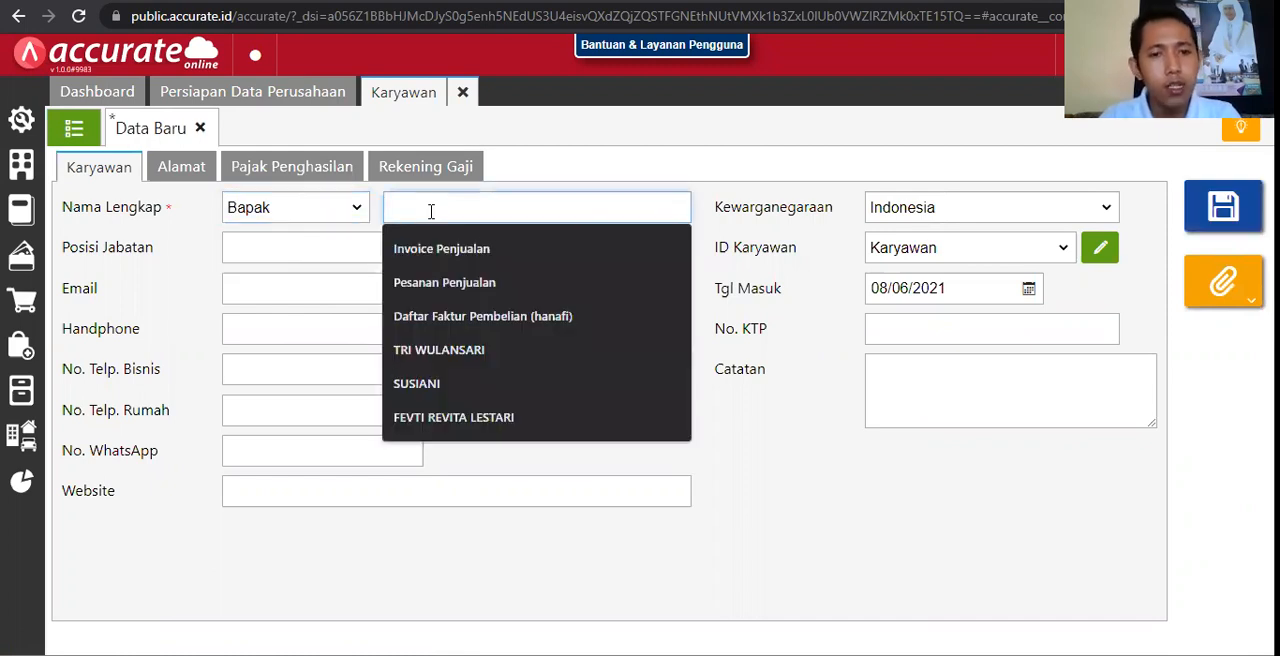
pyautogui.write('Ahmad')
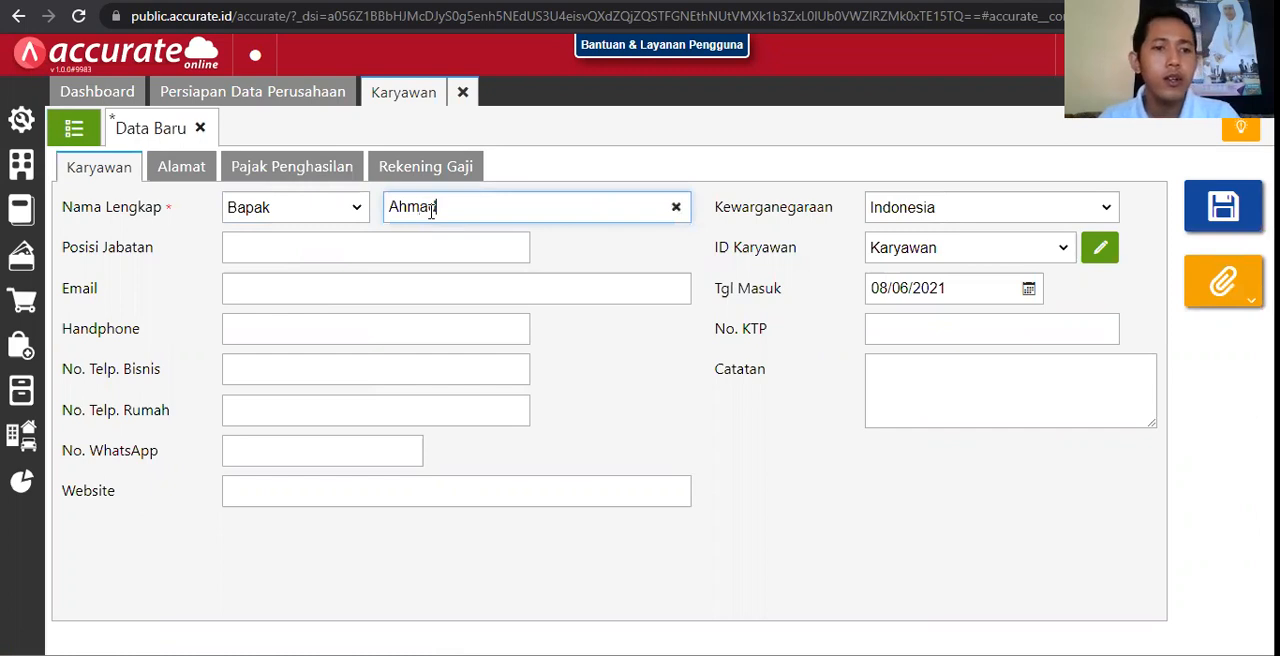
# Step: Set the employee's job position to PENJUALAN and fill in the employee's e-mail address
pyautogui.press('Tab')
pyautogui.click(386, 287)
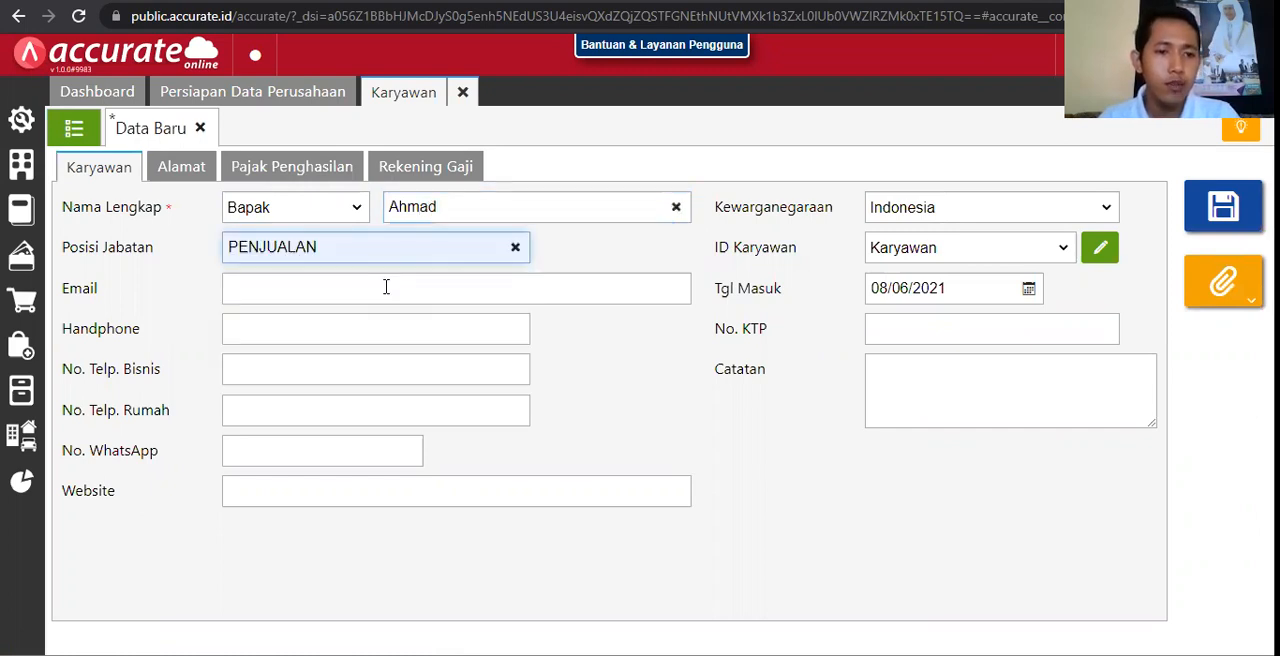
pyautogui.click(386, 287)
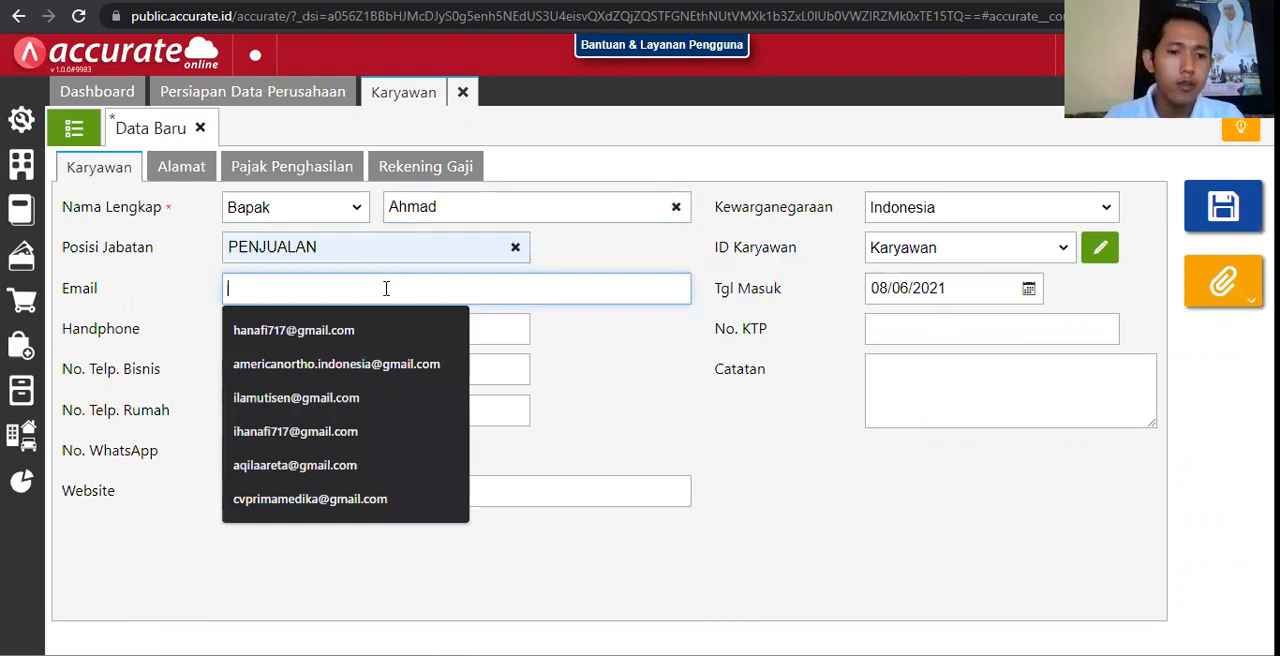
pyautogui.click(365, 328)
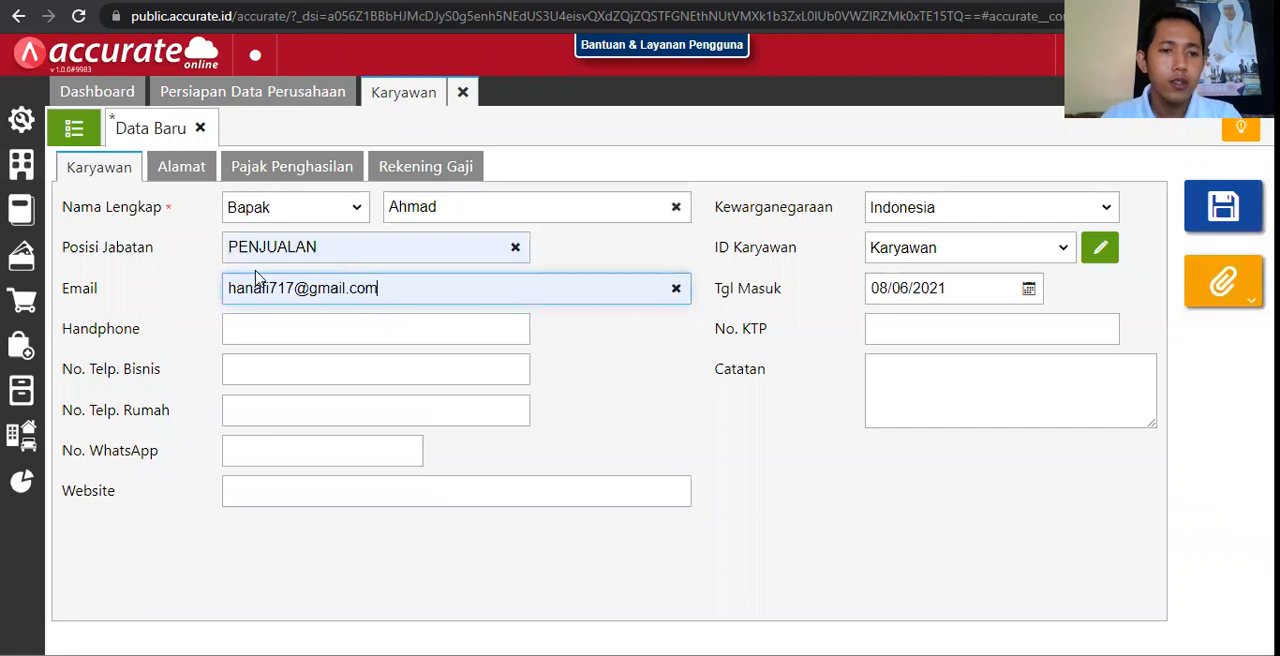
pyautogui.moveTo(294, 288)
pyautogui.mouseDown()
pyautogui.moveTo(236, 288)
pyautogui.moveTo(277, 288)
pyautogui.mouseUp()
# Step: Enter the employee's mobile phone number in the Handphone field
pyautogui.click(350, 328)
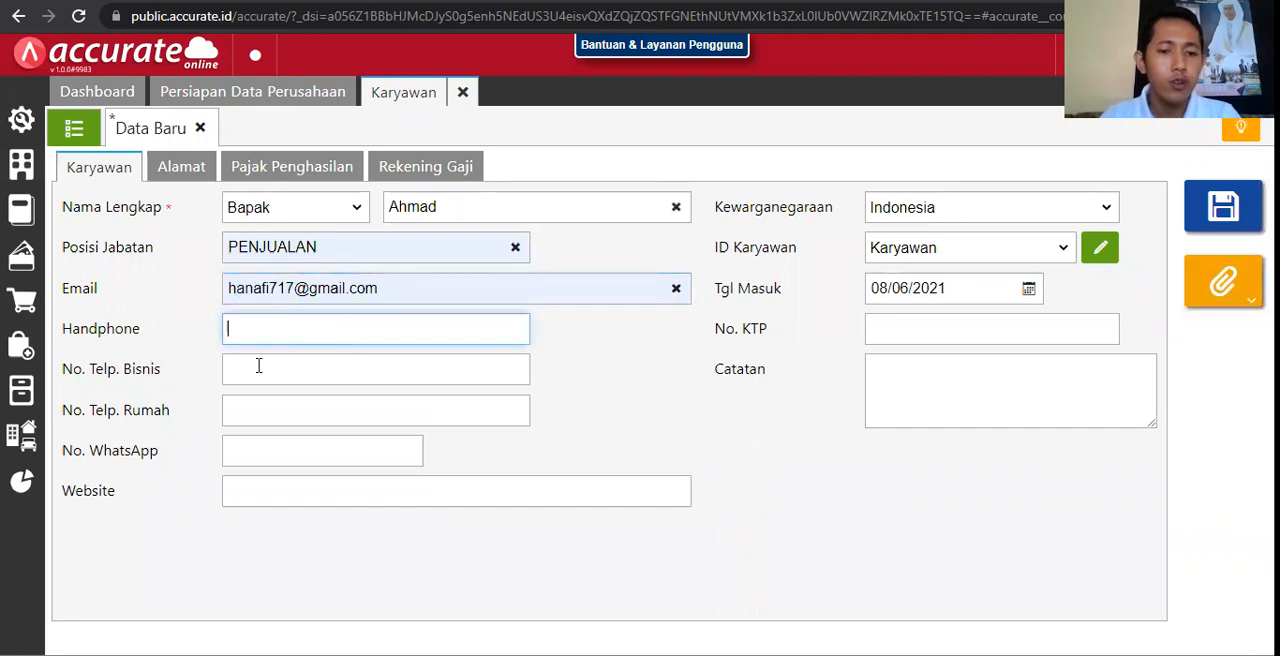
pyautogui.write('0')
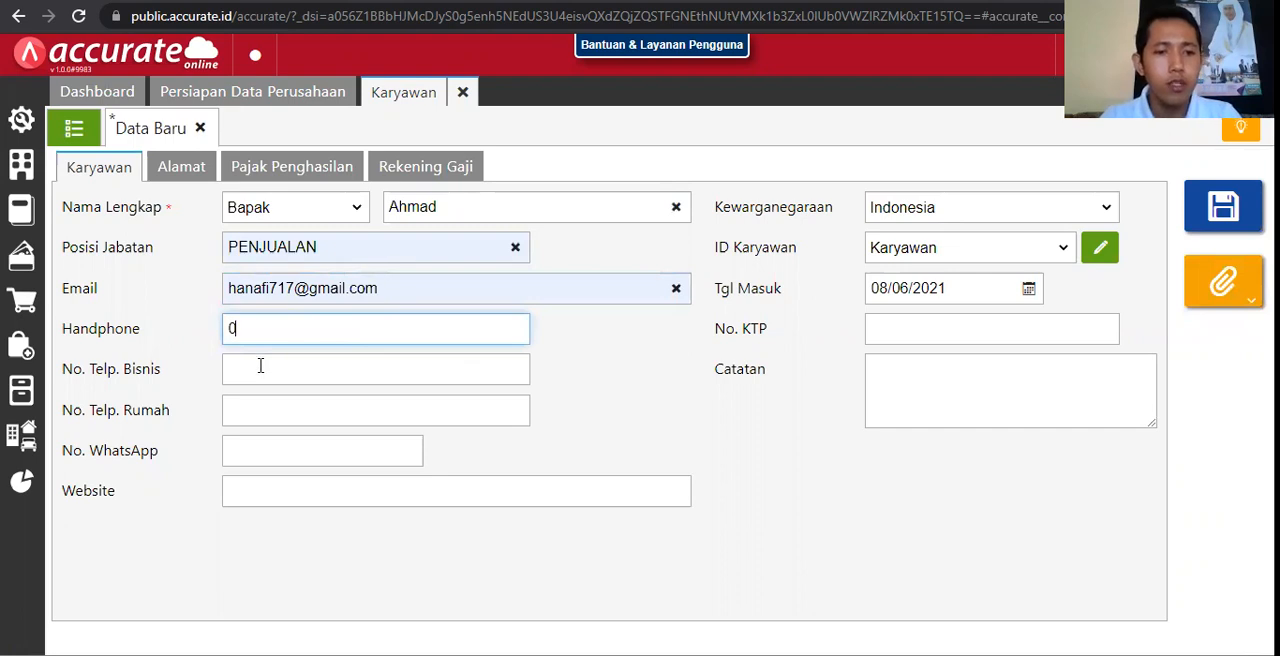
pyautogui.write('821112')
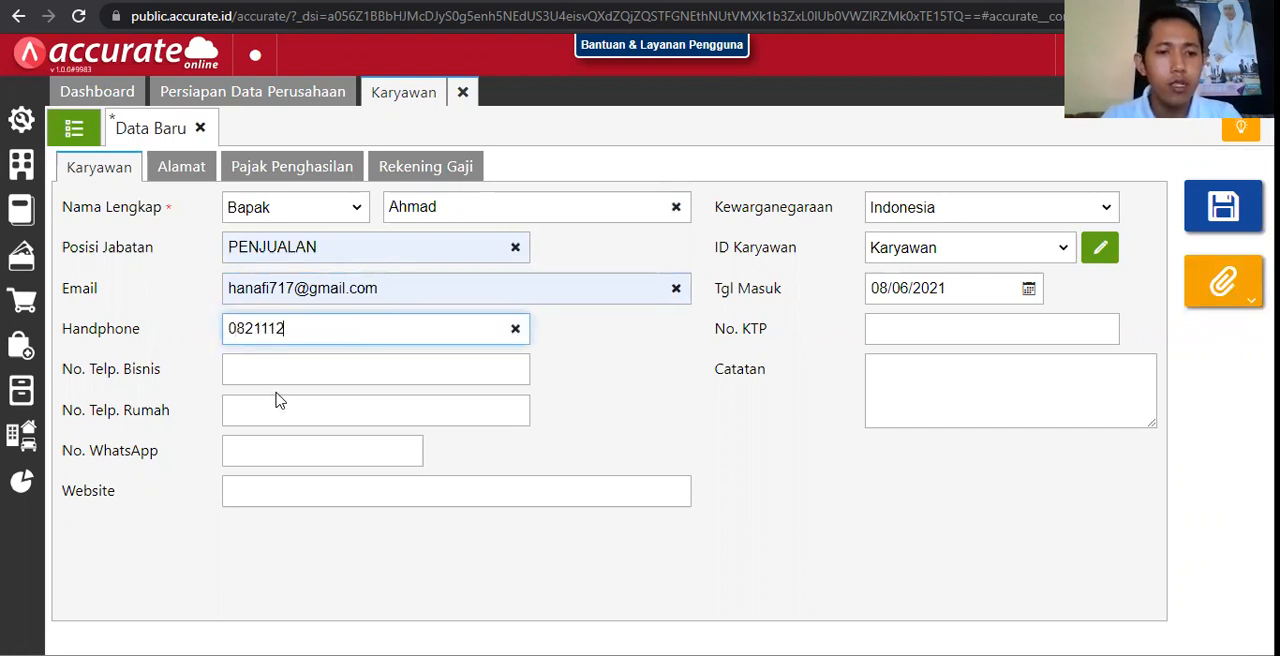
pyautogui.write('22333')
pyautogui.click(266, 372)
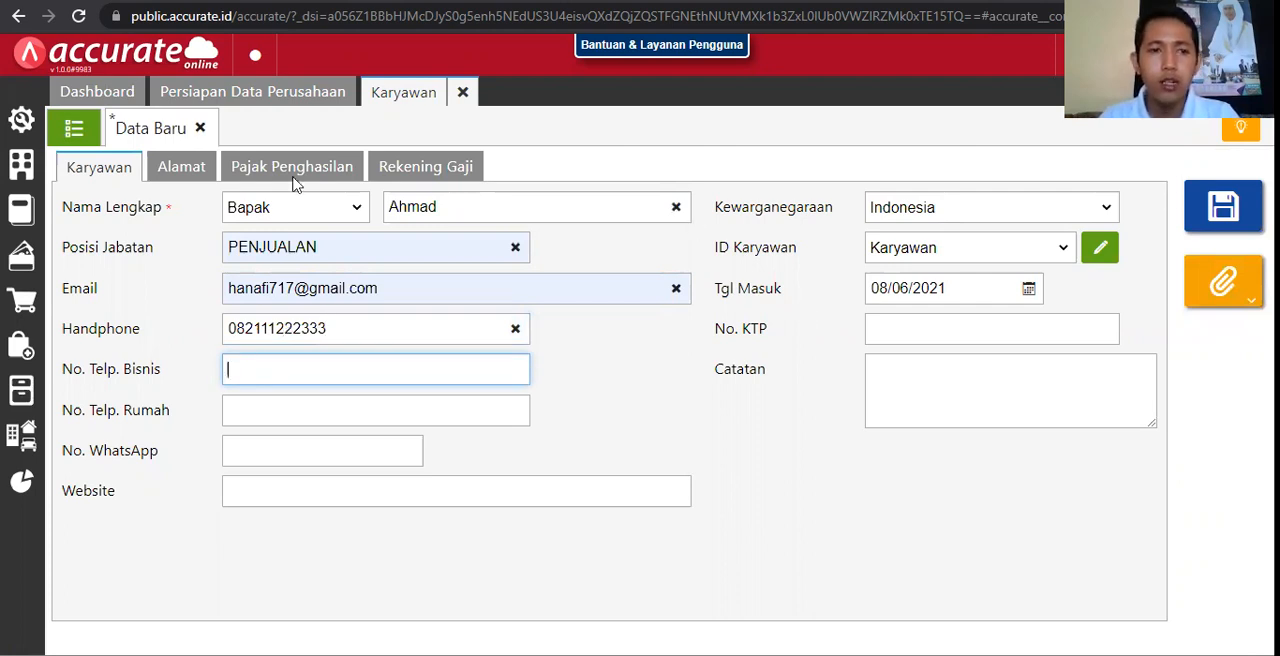
# Step: Replace the suggested street text in the employee's address details with the employee's own street address
pyautogui.click(190, 170)
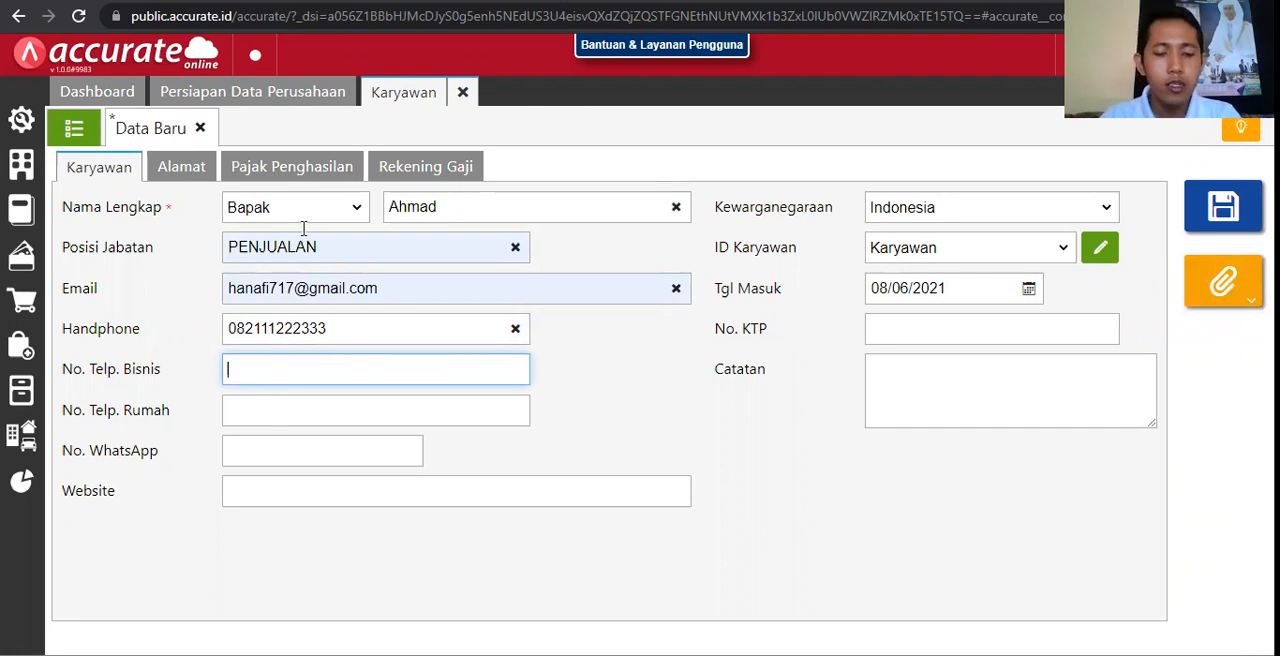
pyautogui.click(300, 229)
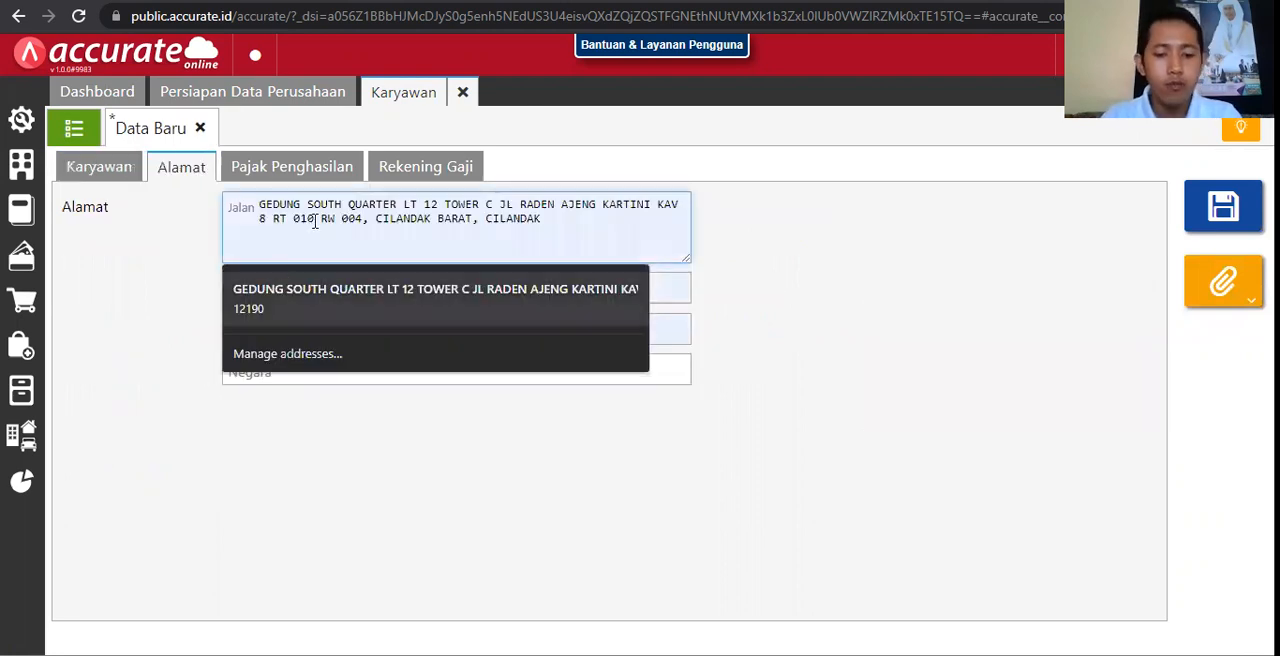
pyautogui.write('Buntu No, ')
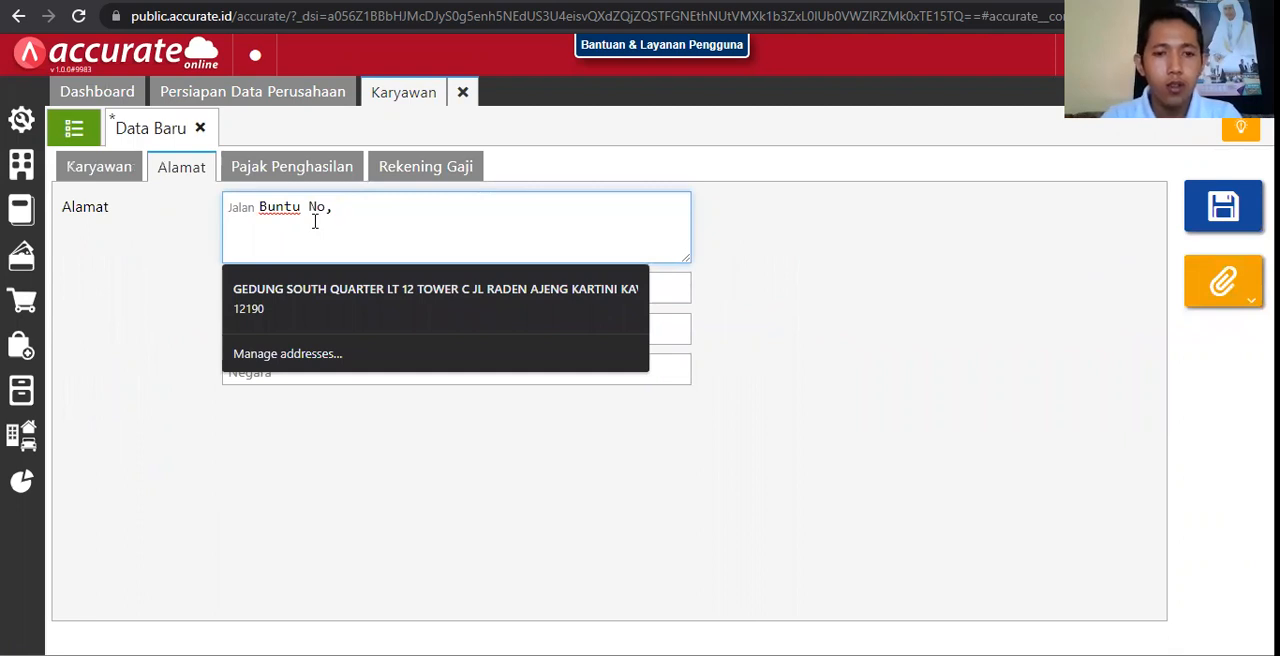
pyautogui.press('BackSpace')
pyautogui.press('BackSpace')
pyautogui.write('. 01')
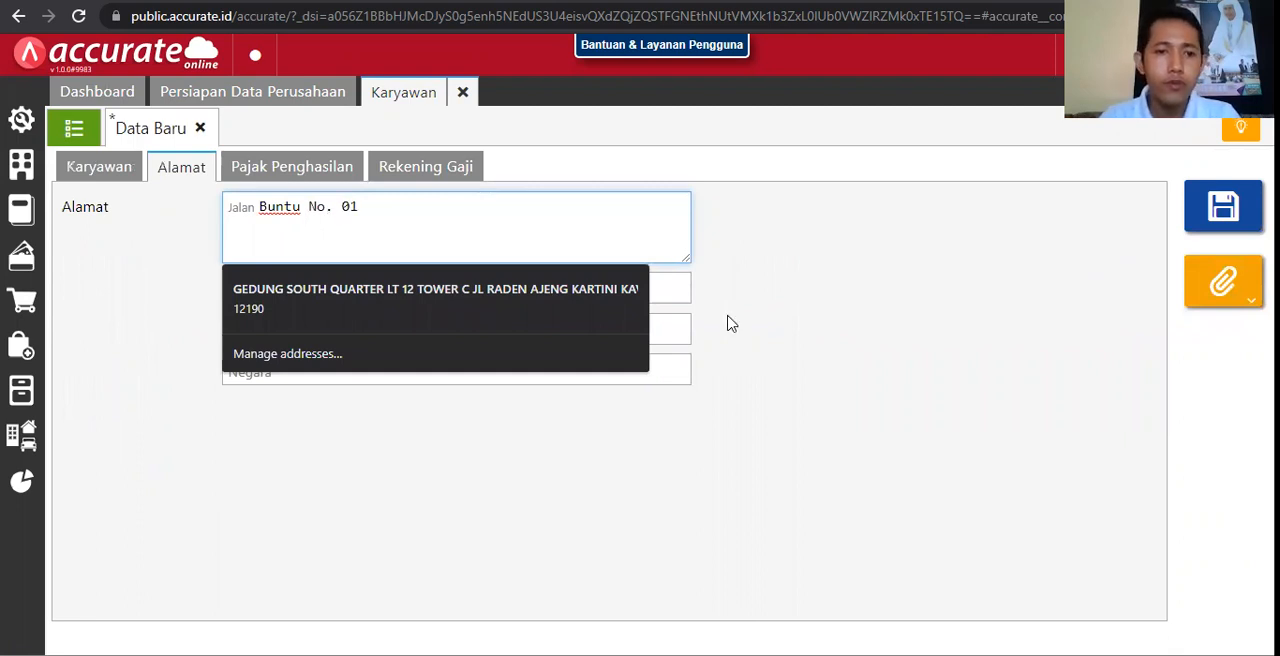
# Step: Fill in the city of the employee's address and save the record, closing the blank form
pyautogui.click(444, 298)
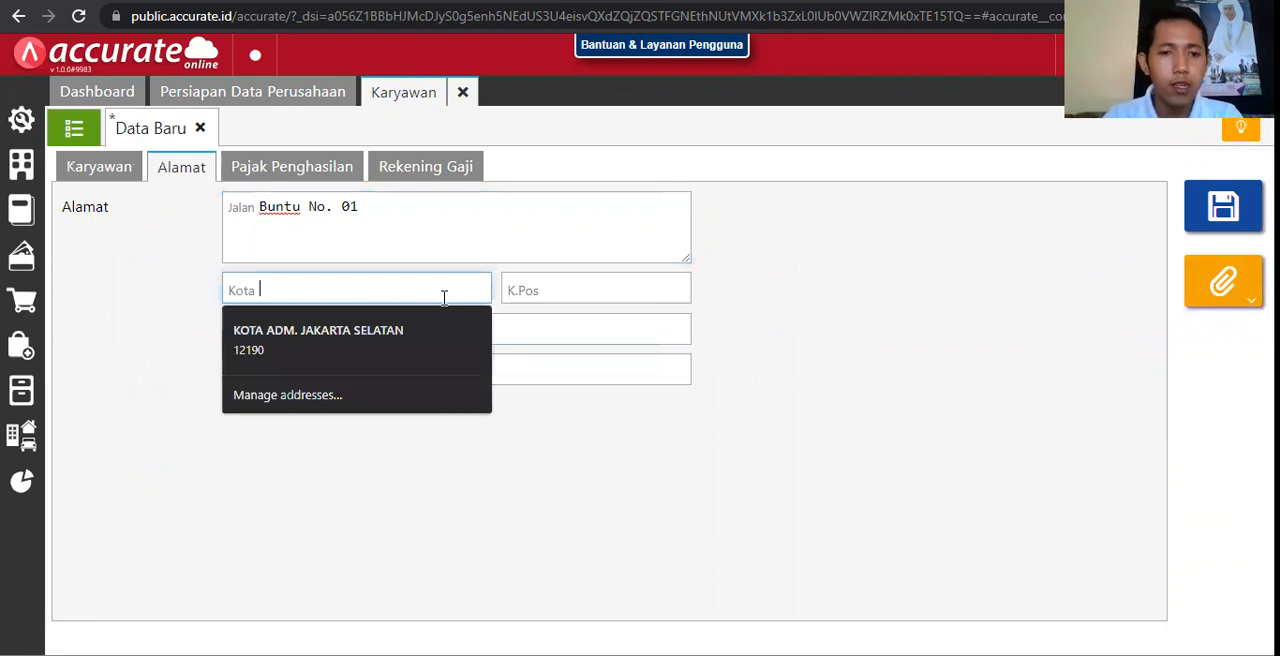
pyautogui.write('Surabaya')
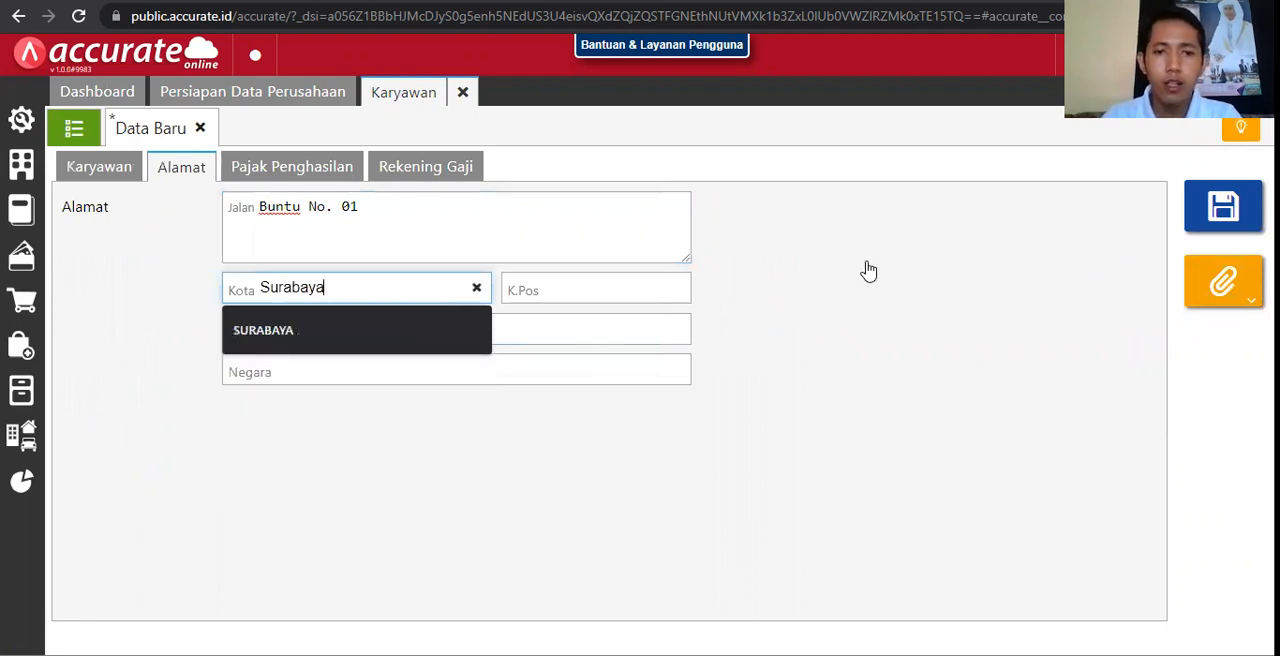
pyautogui.press('Tab')
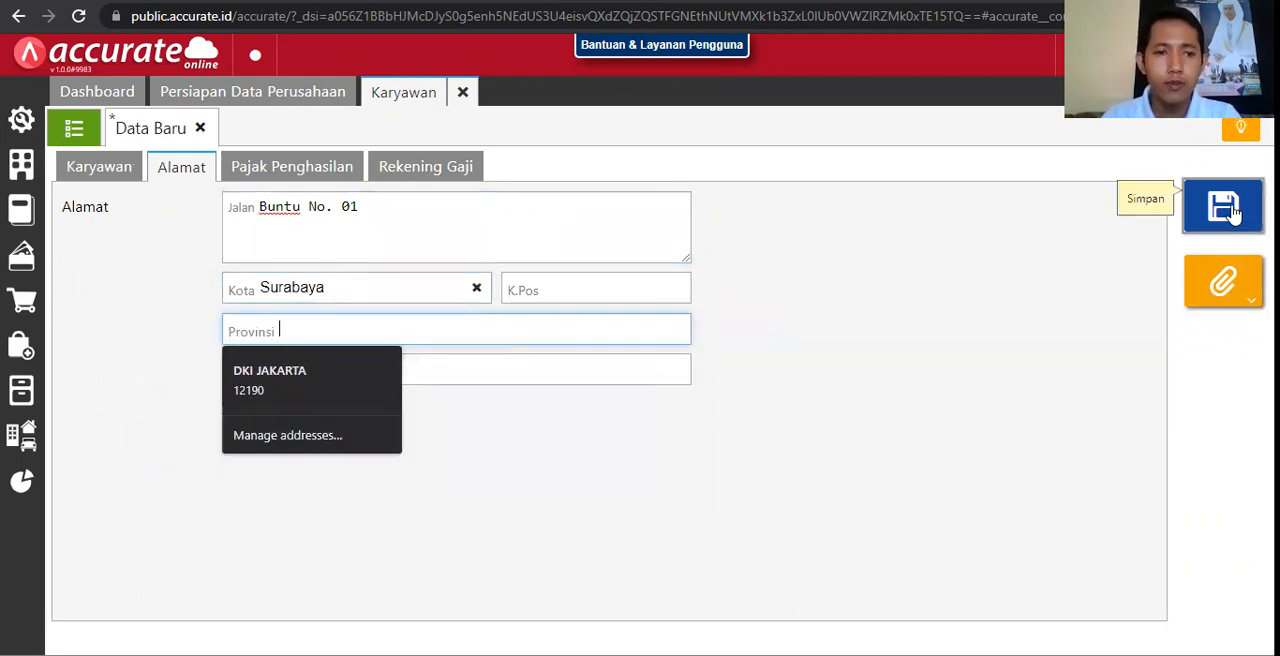
pyautogui.click(1223, 207)
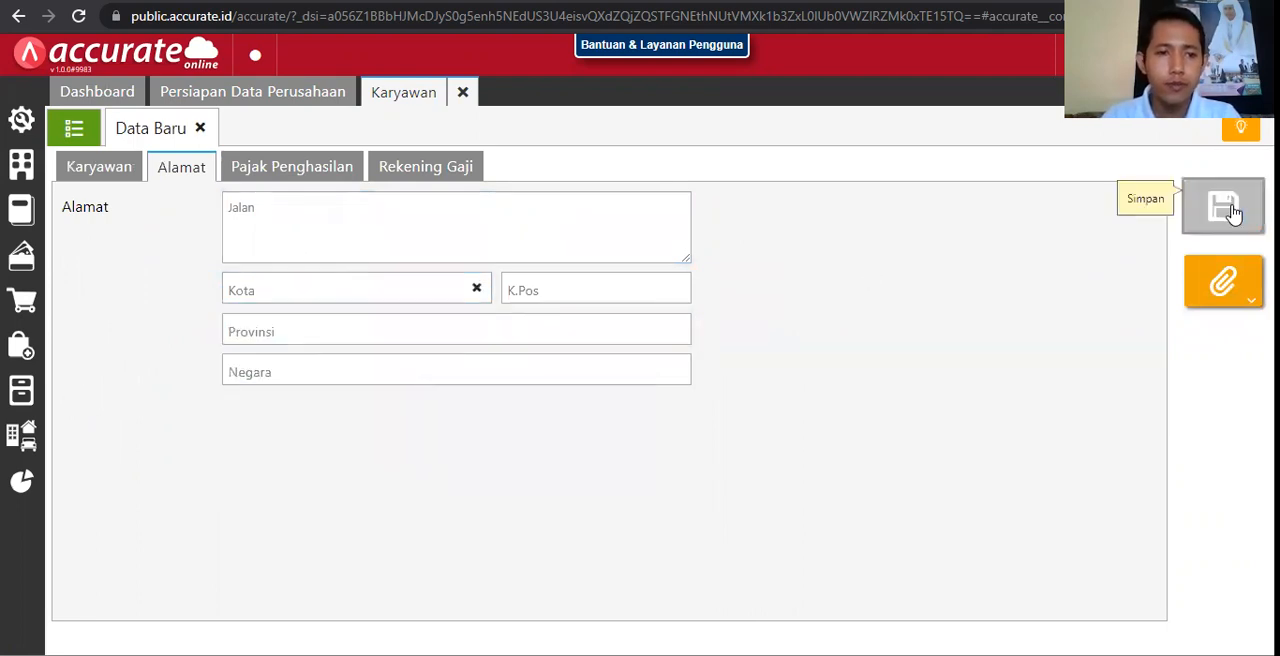
pyautogui.click(200, 130)
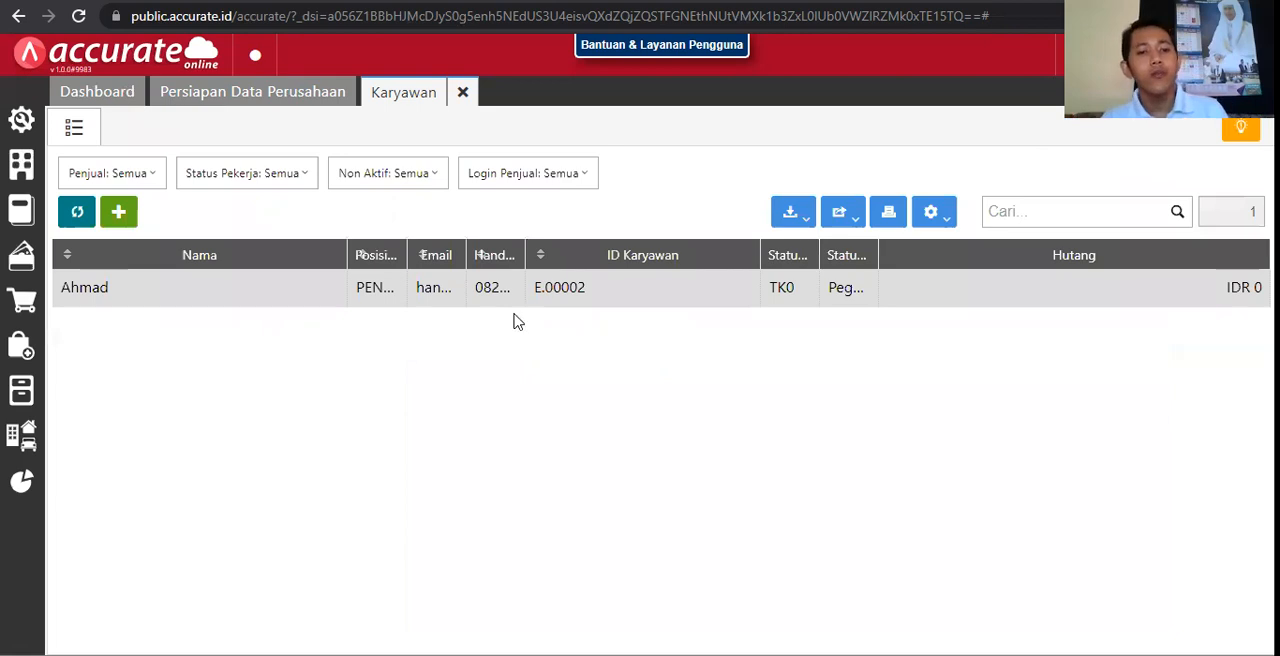
# Step: Resize the employee list columns so the Posisi Jabatan and Handphone entries can be read in full
pyautogui.moveTo(345, 255); pyautogui.dragTo(241, 256)
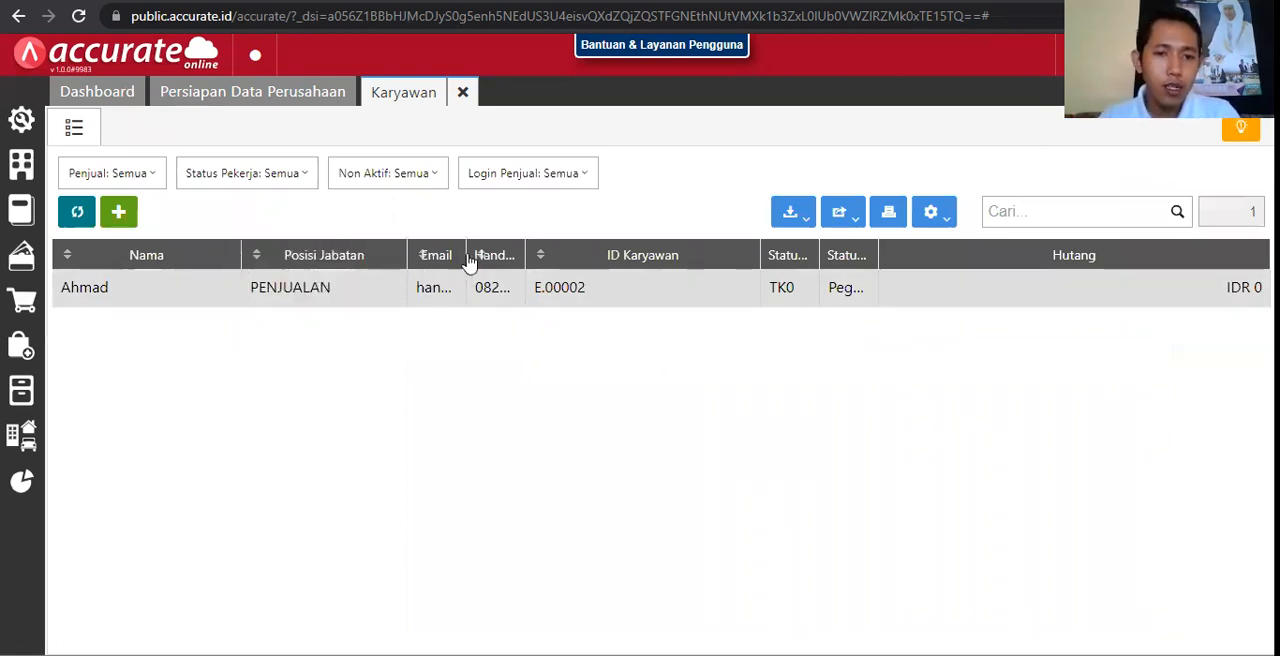
pyautogui.moveTo(476, 255); pyautogui.dragTo(648, 255)
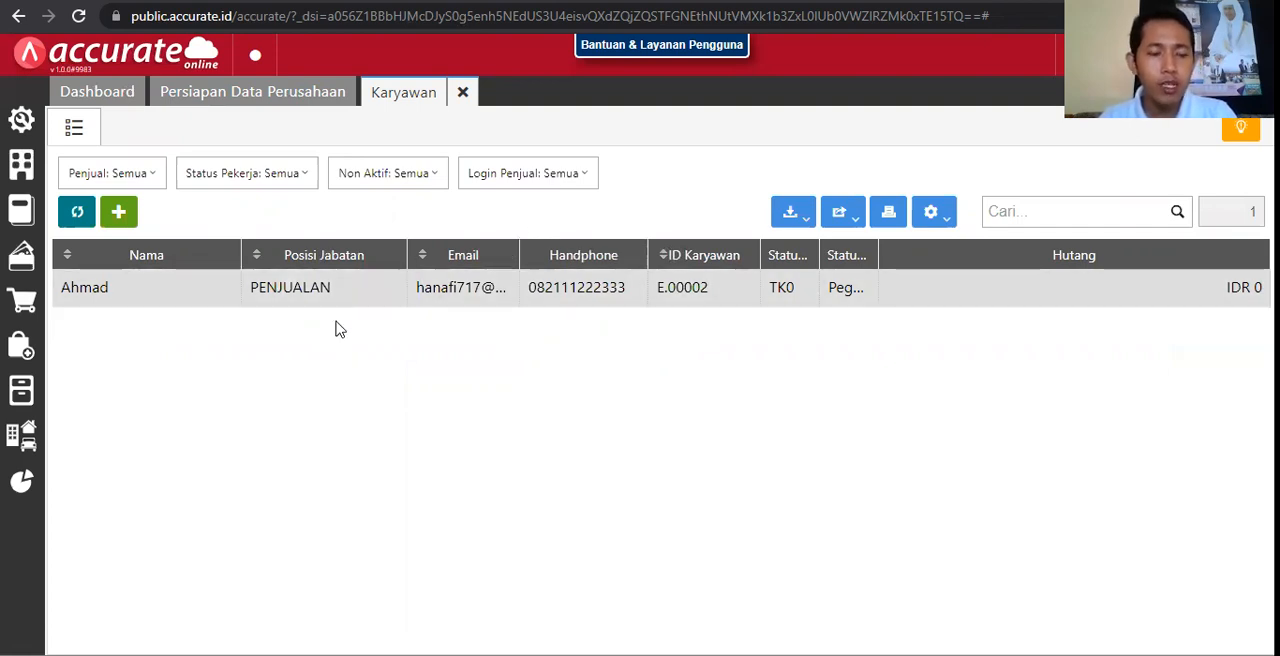
# Step: Open the saved employee record and review its address and income tax details, ticking Dikenakan PPh 21 to show the tax fields
pyautogui.click(268, 300)
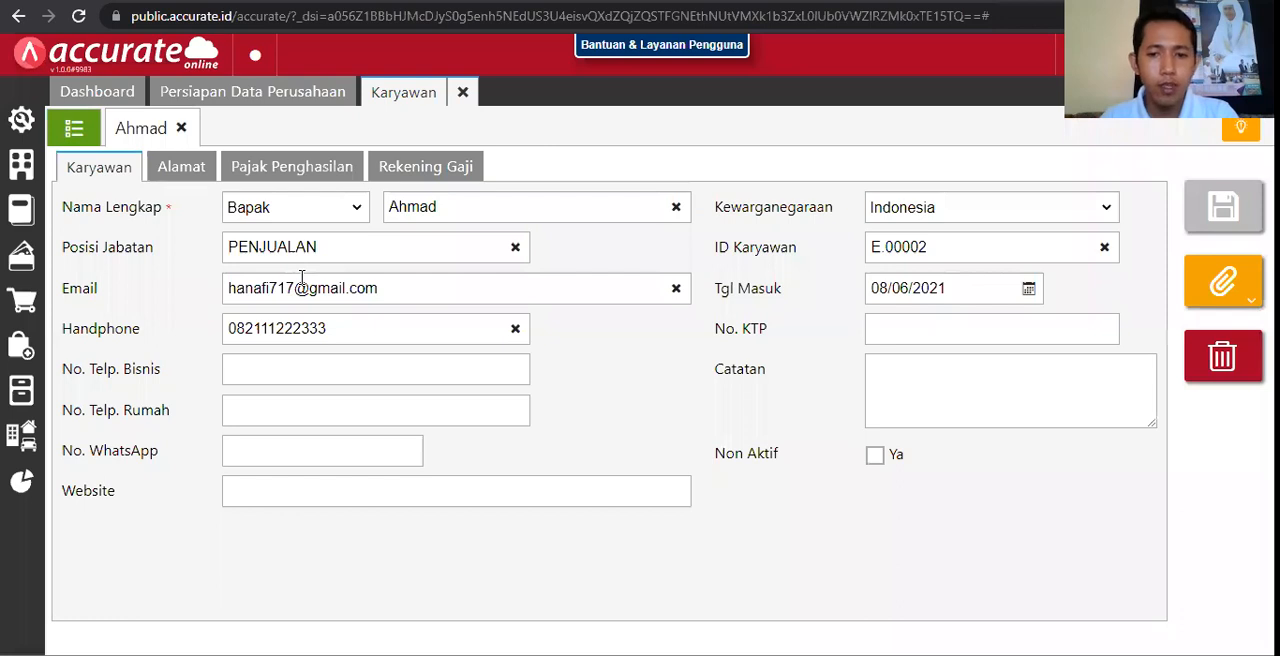
pyautogui.click(201, 165)
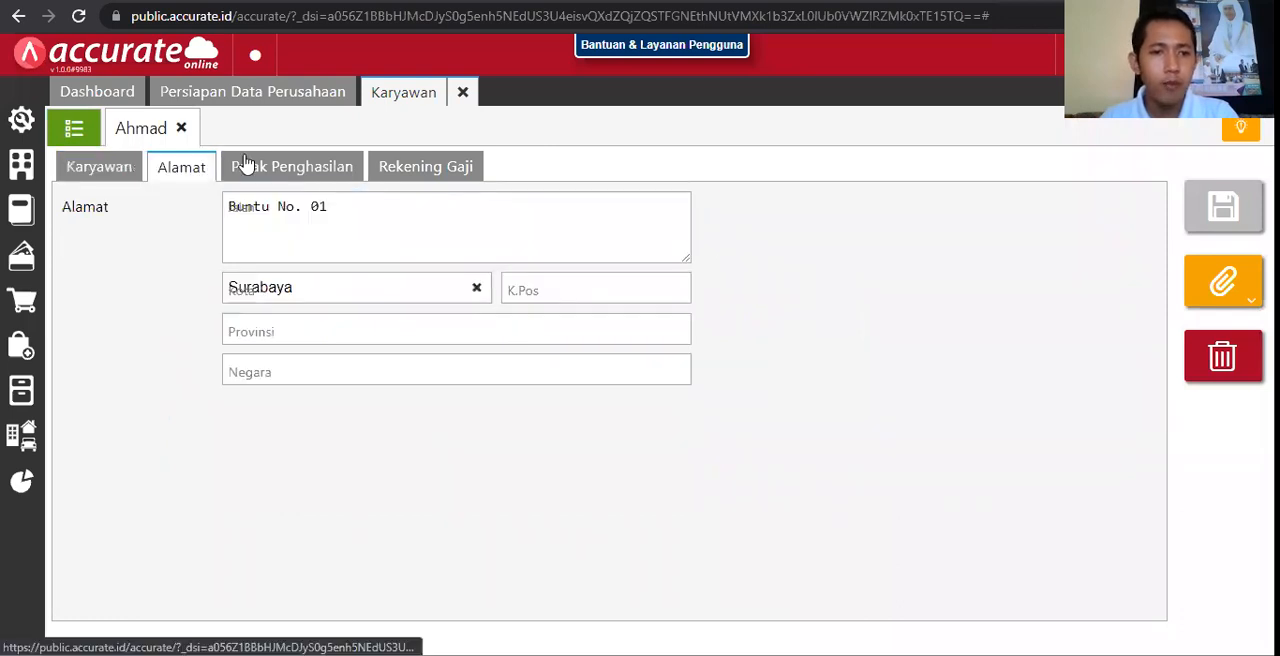
pyautogui.click(305, 166)
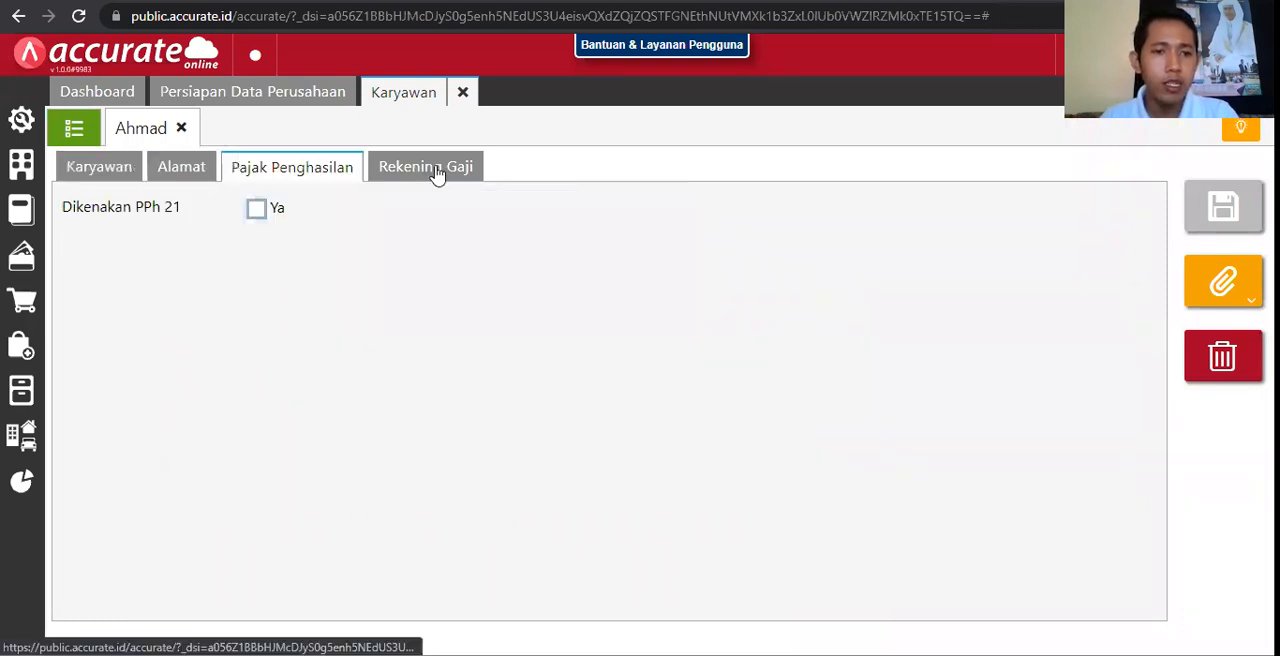
pyautogui.click(257, 212)
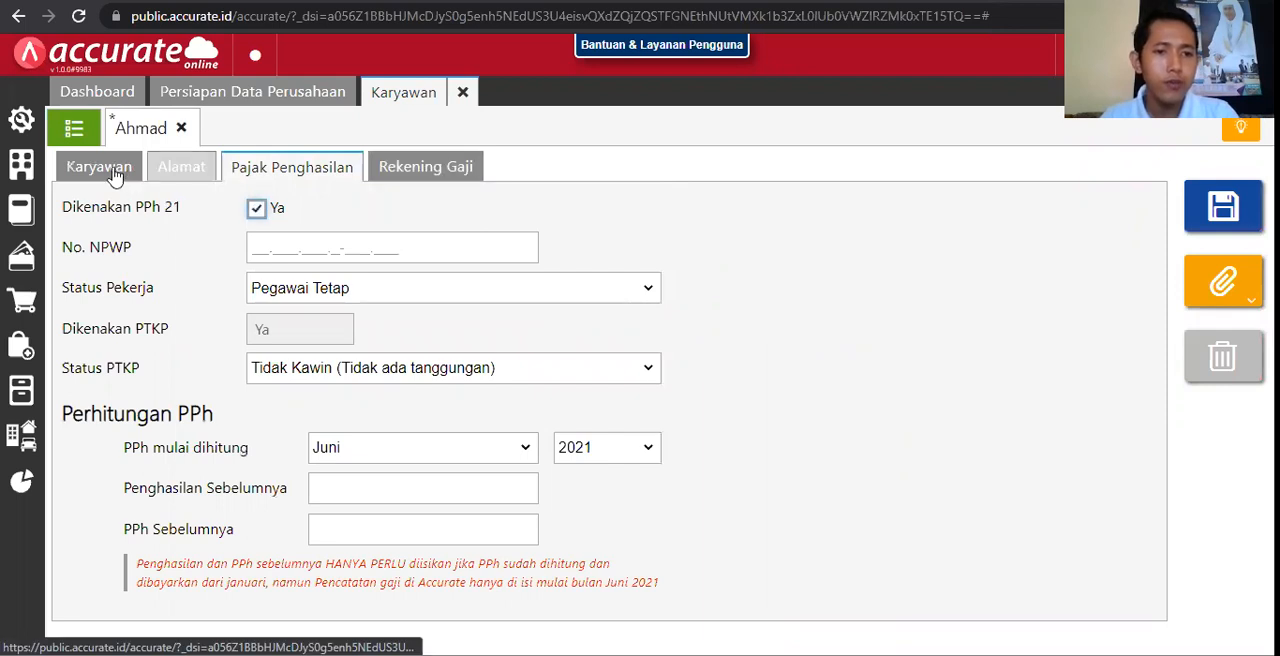
pyautogui.click(184, 171)
pyautogui.click(262, 171)
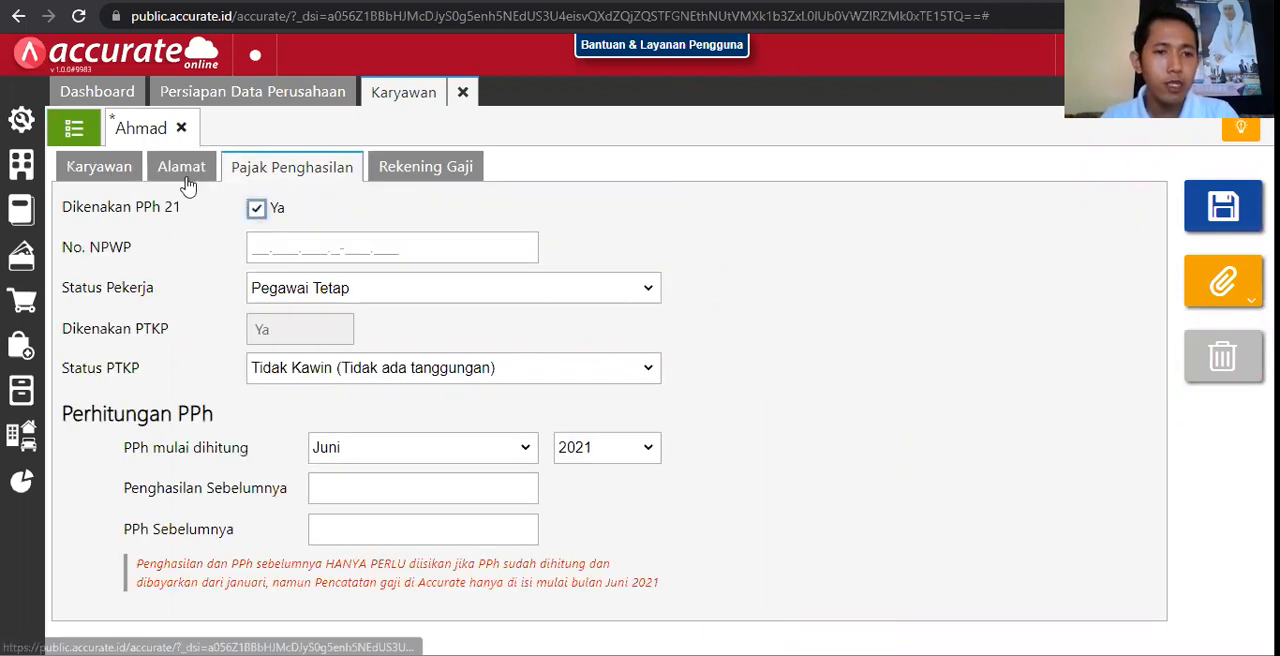
pyautogui.click(185, 186)
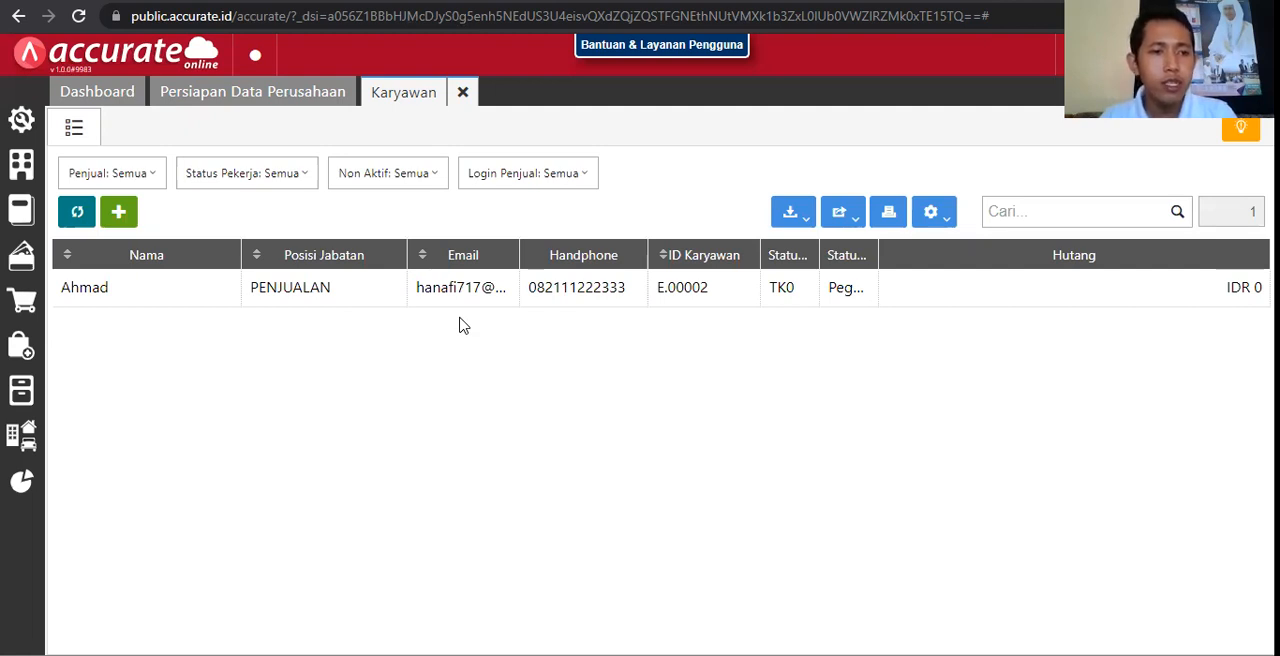
# Step: Open the Gaji/Tunjangan list without adding a new entry and look through its salary, allowance and deduction components
pyautogui.click(18, 170)
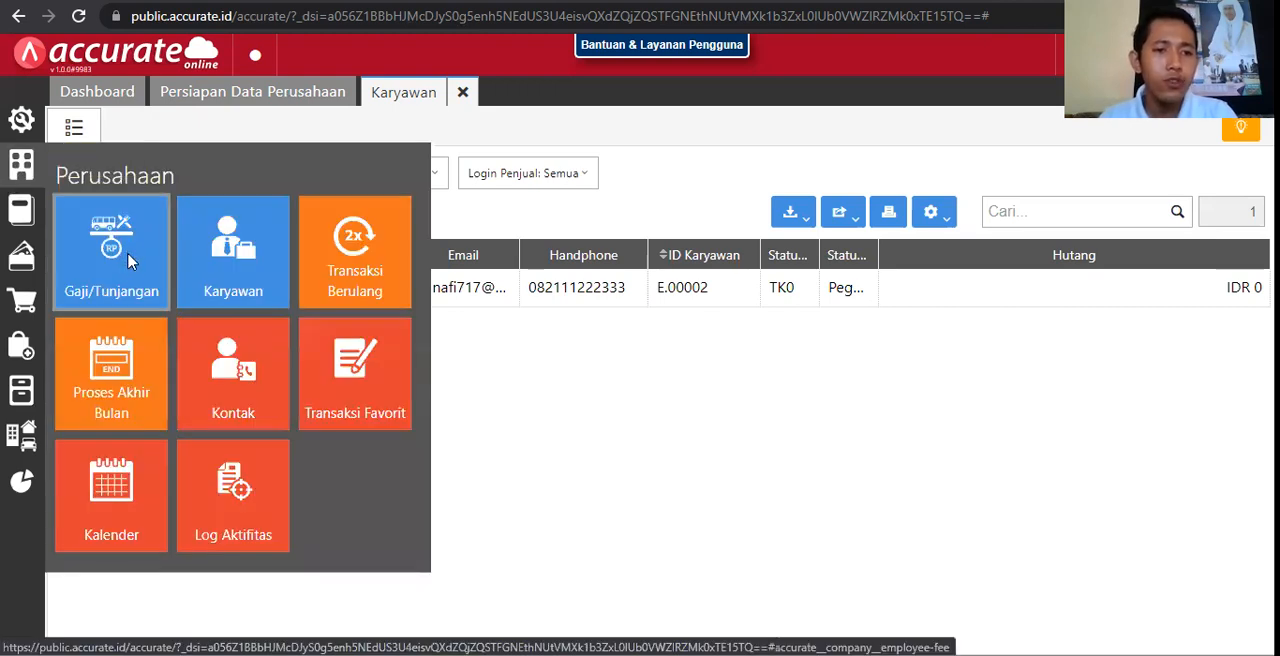
pyautogui.click(128, 260)
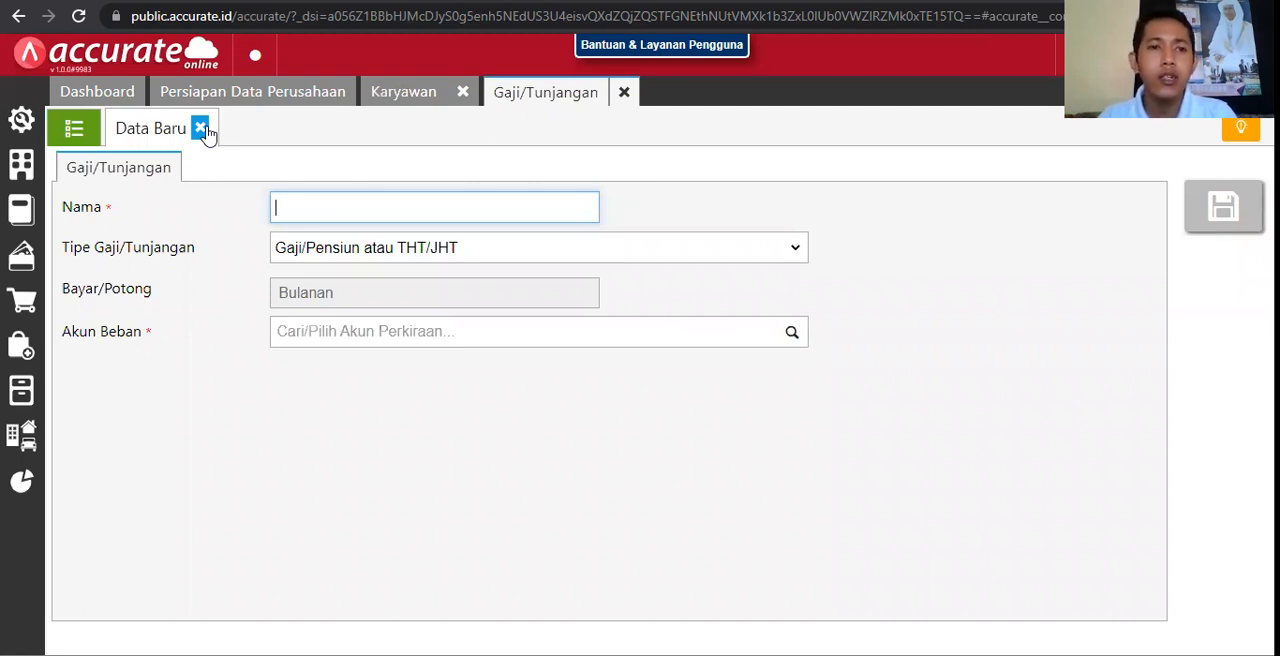
pyautogui.click(202, 130)
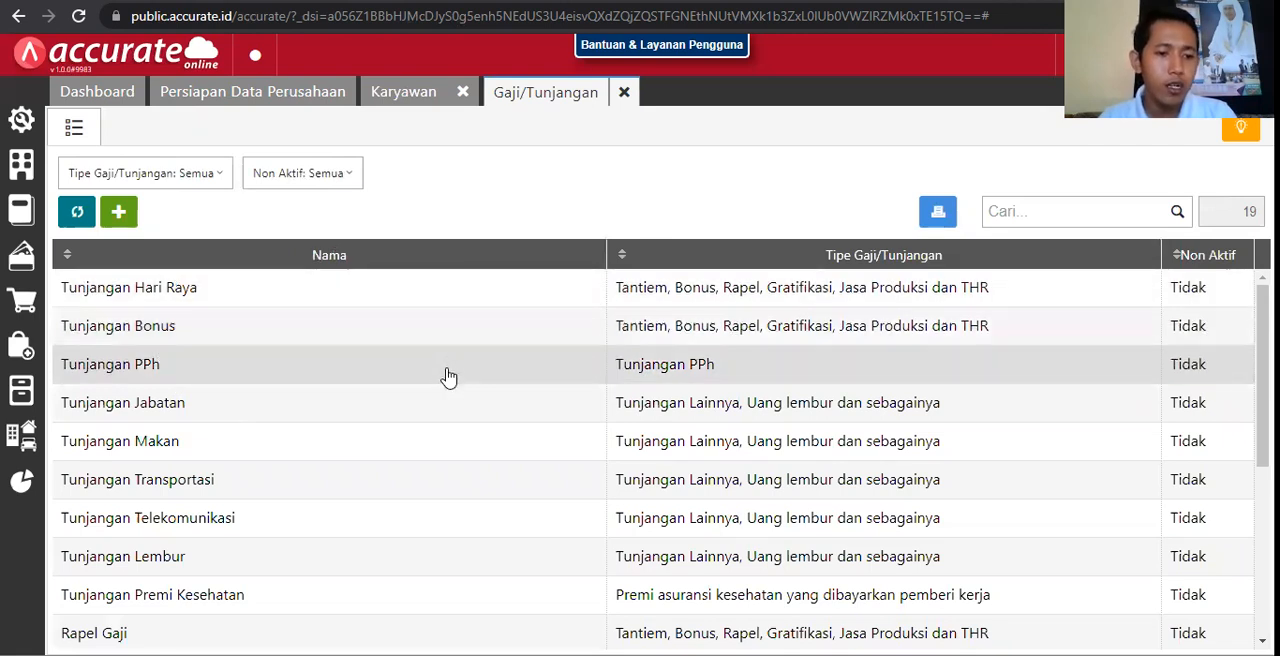
pyautogui.scroll(-4, 446, 368)
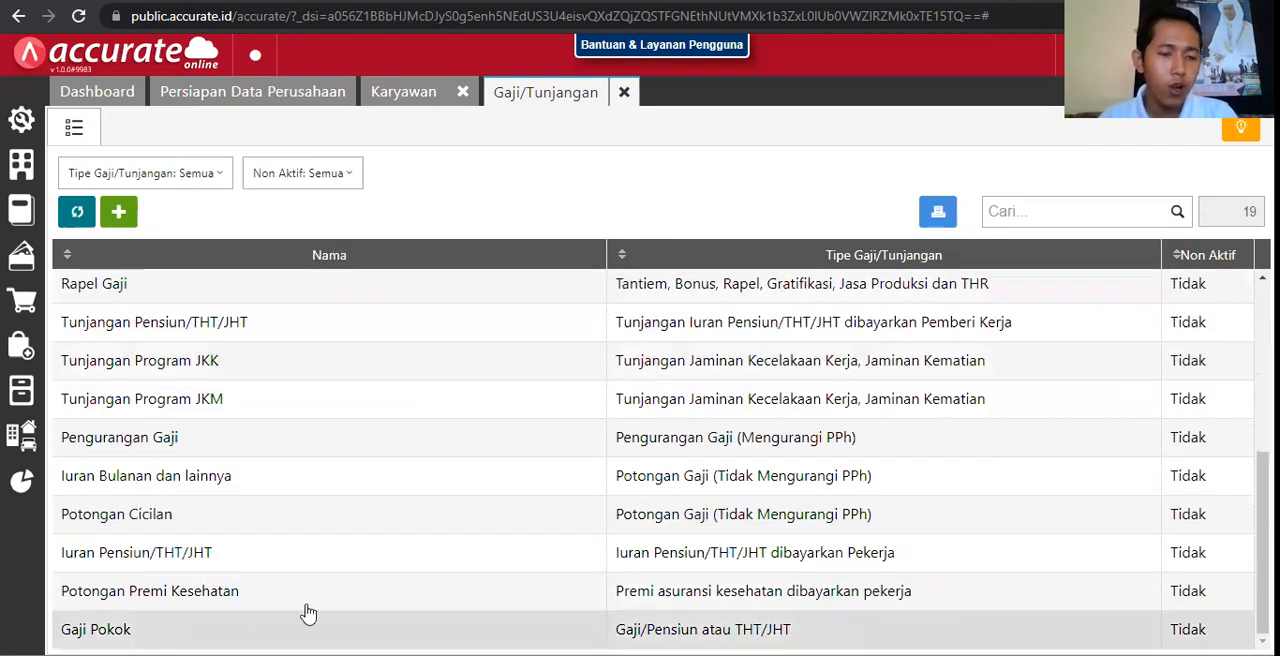
# Step: Start a new Pencatatan Gaji record and set its Hutang Beban account to Hutang Pembelian Belum Ditagih
pyautogui.scroll(2, 383, 500)
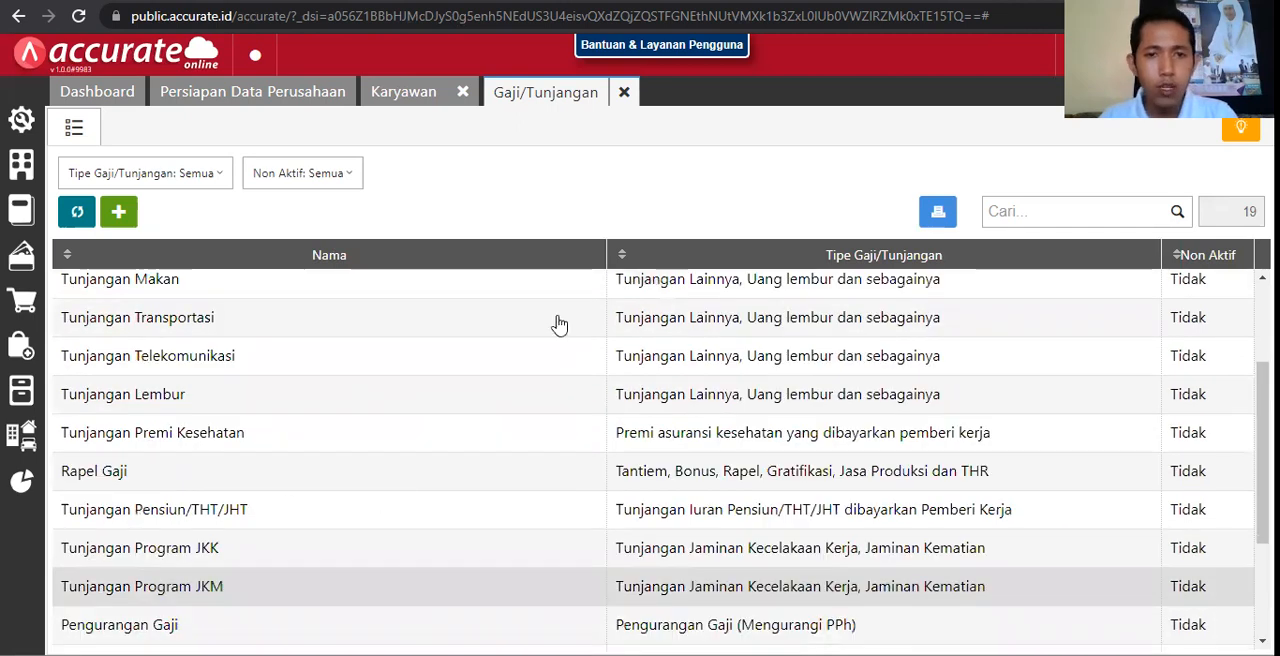
pyautogui.scroll(2, 289, 509)
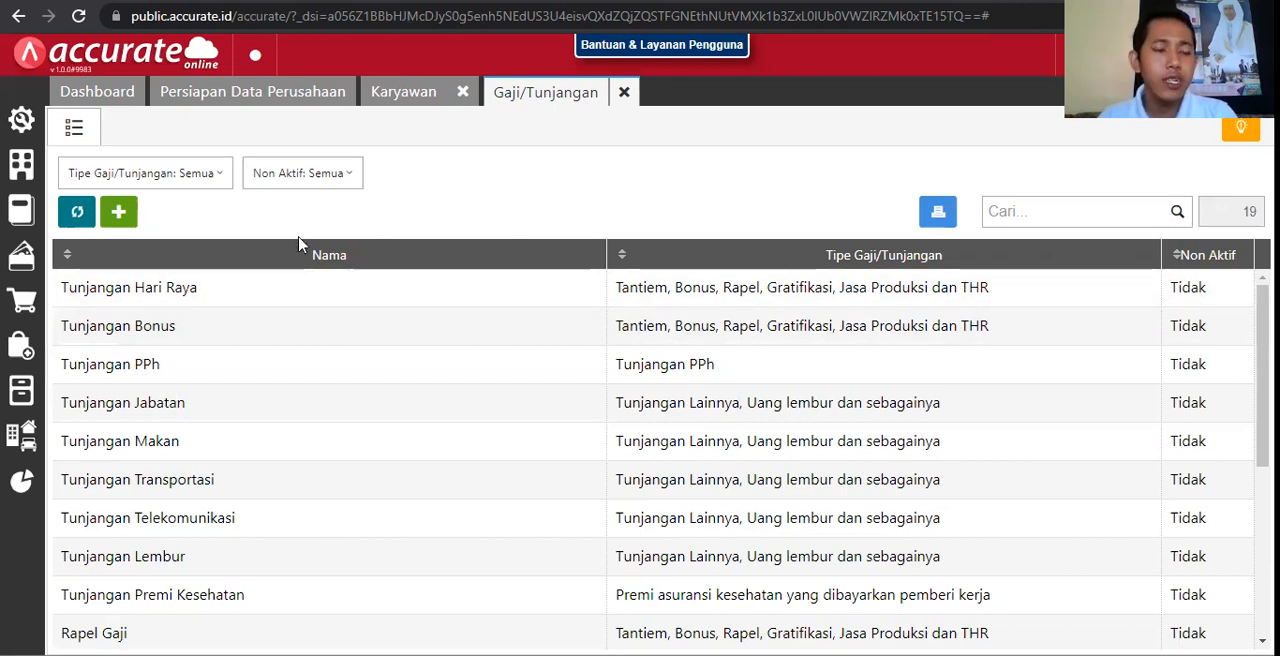
pyautogui.click(12, 209)
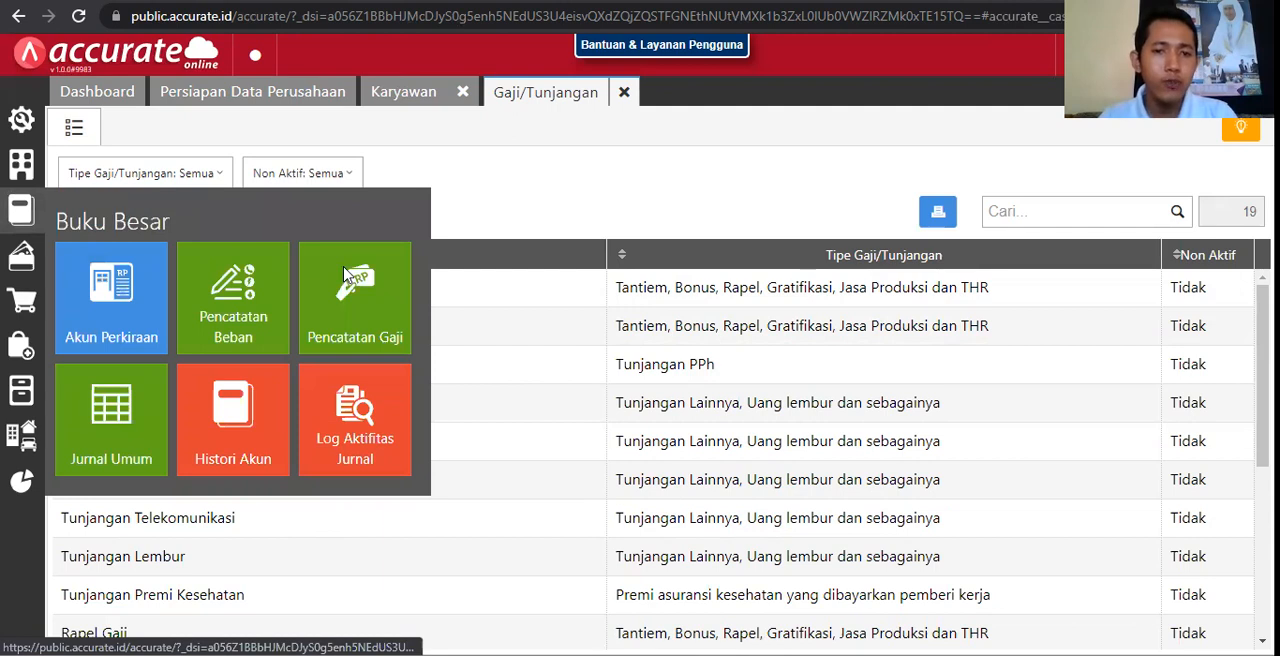
pyautogui.click(344, 273)
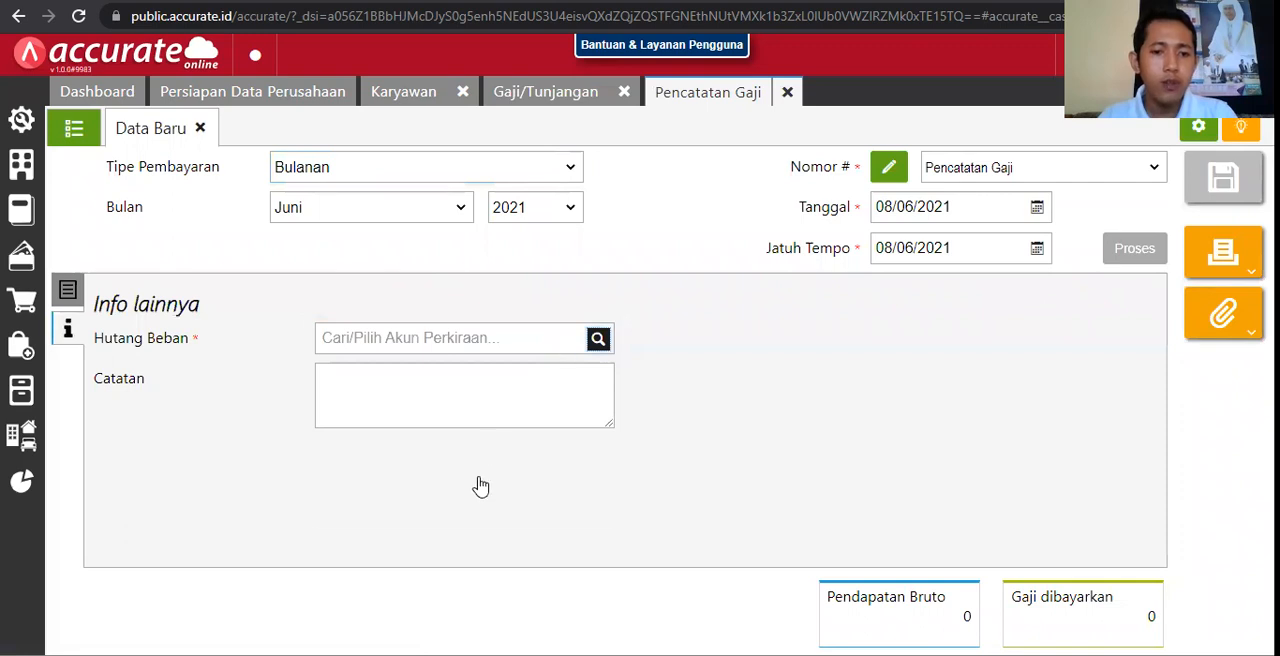
pyautogui.click(474, 494)
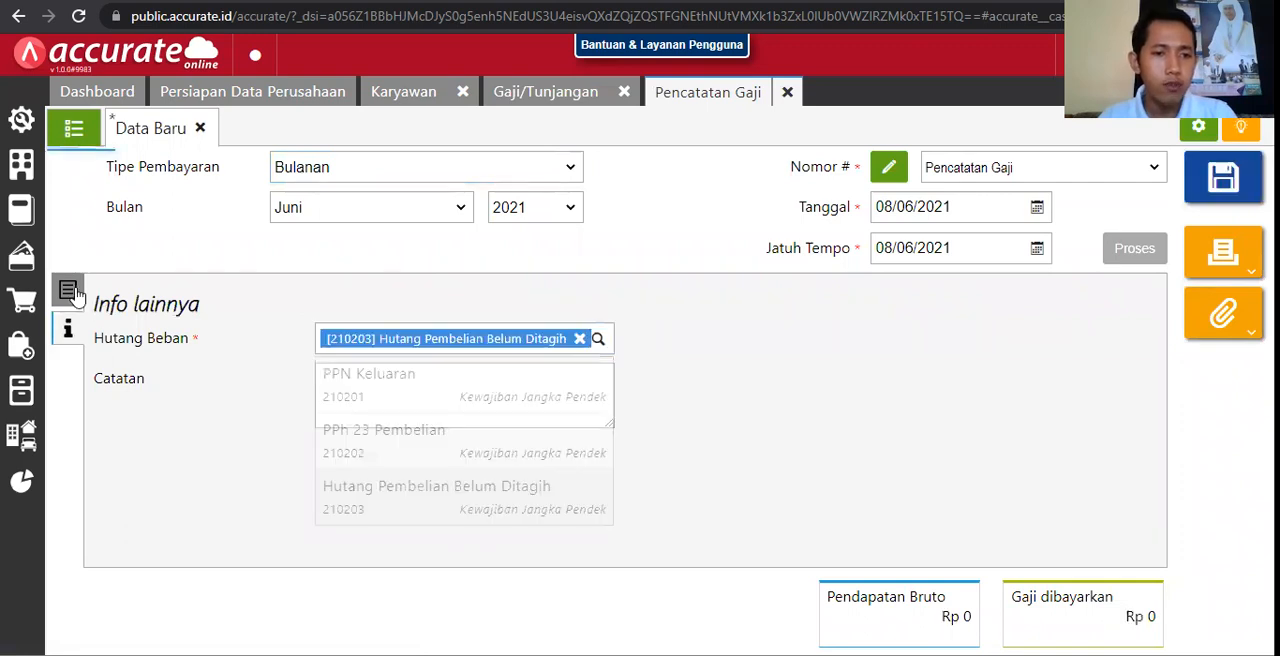
# Step: Select the employee for the salary record to review the allowance and deduction fields, and discard the salary details
pyautogui.click(70, 291)
pyautogui.click(386, 309)
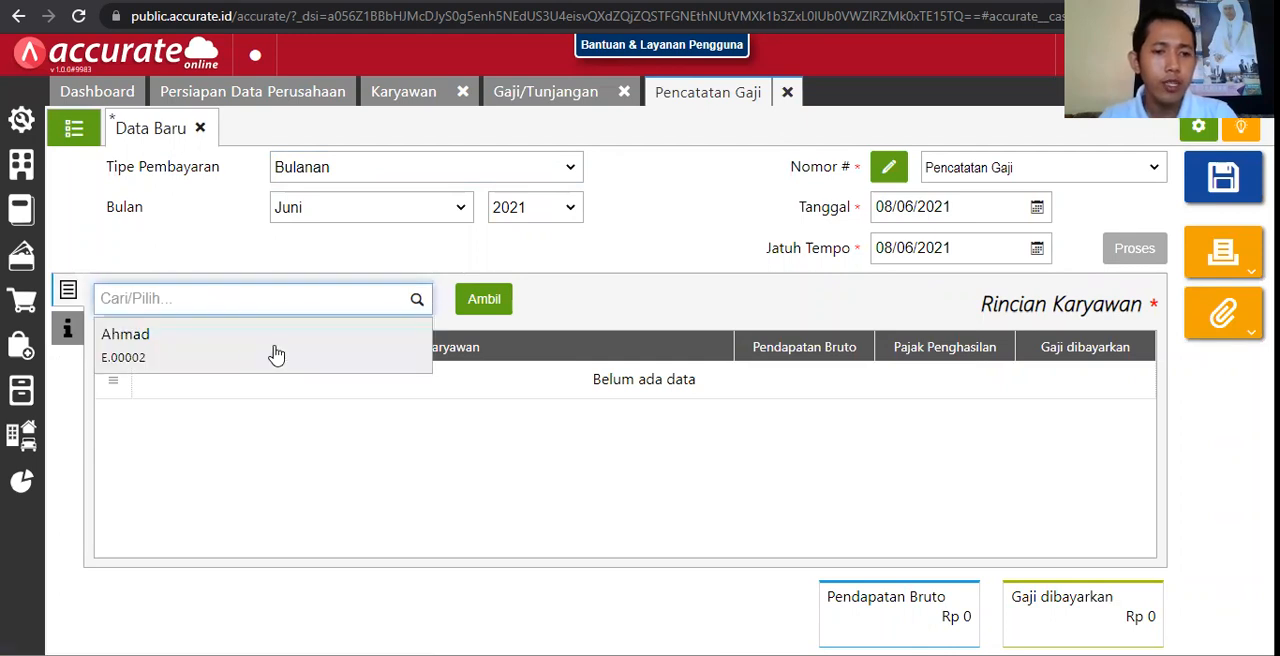
pyautogui.click(276, 350)
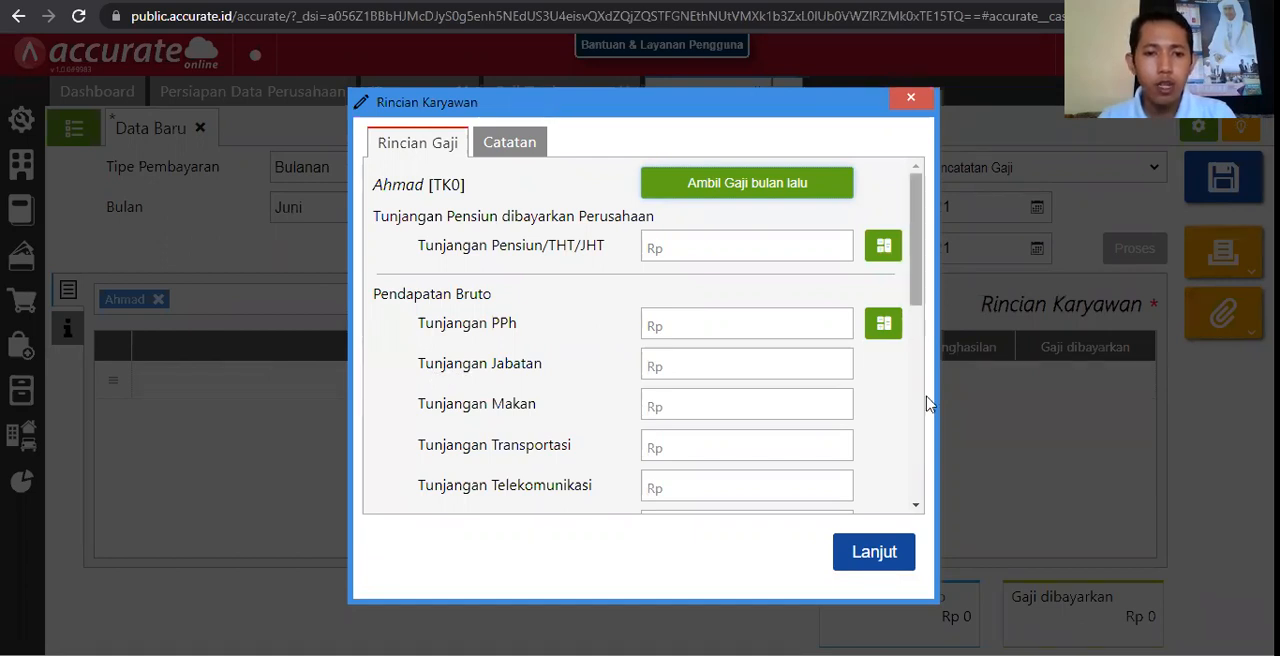
pyautogui.scroll(-5, 617, 340)
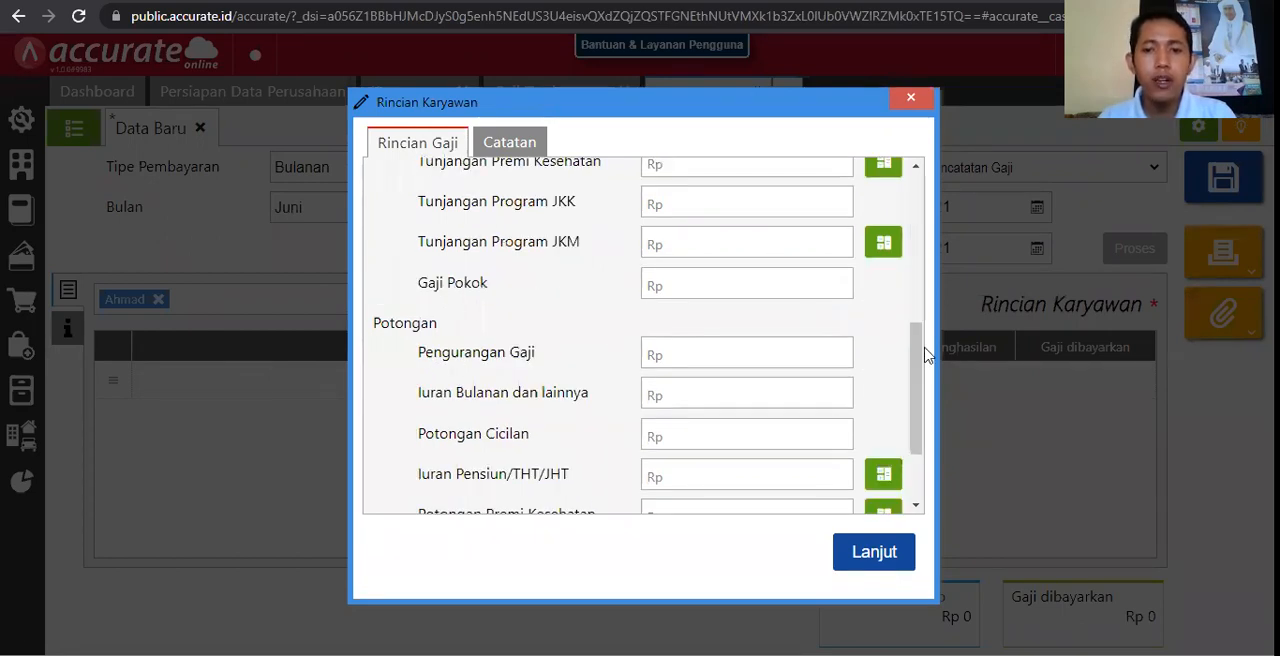
pyautogui.scroll(-1, 917, 403)
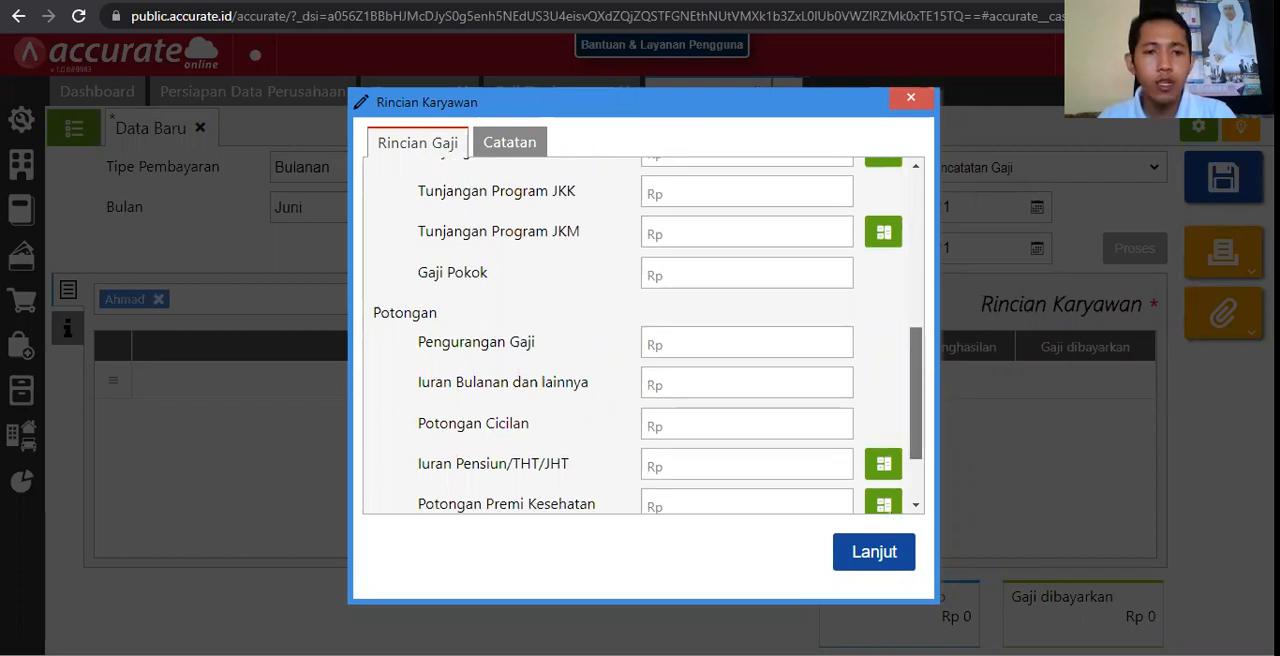
pyautogui.scroll(-1, 760, 354)
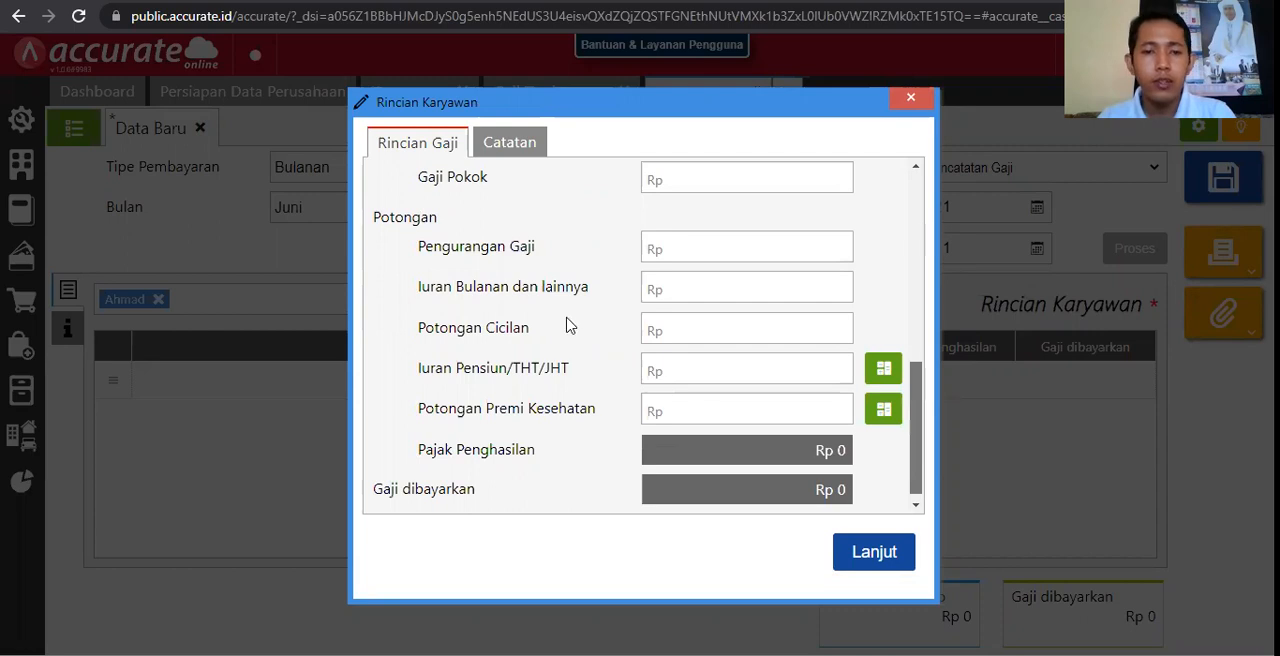
pyautogui.scroll(5, 550, 370)
pyautogui.scroll(1, 590, 342)
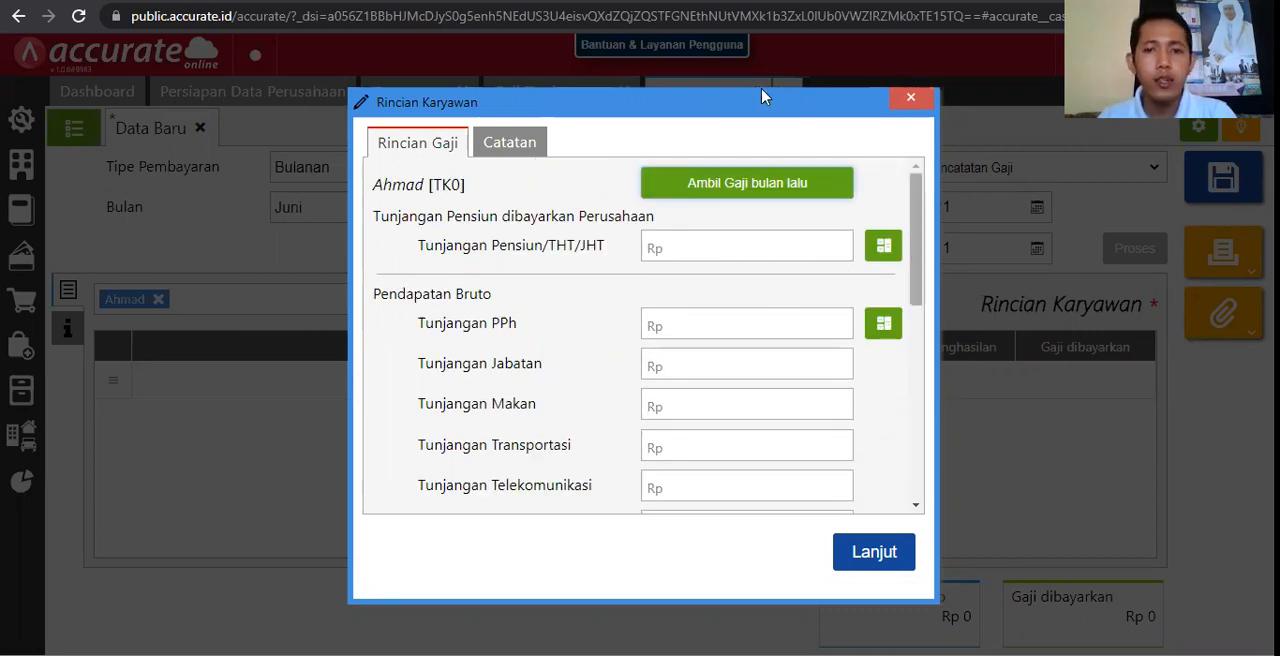
pyautogui.click(911, 99)
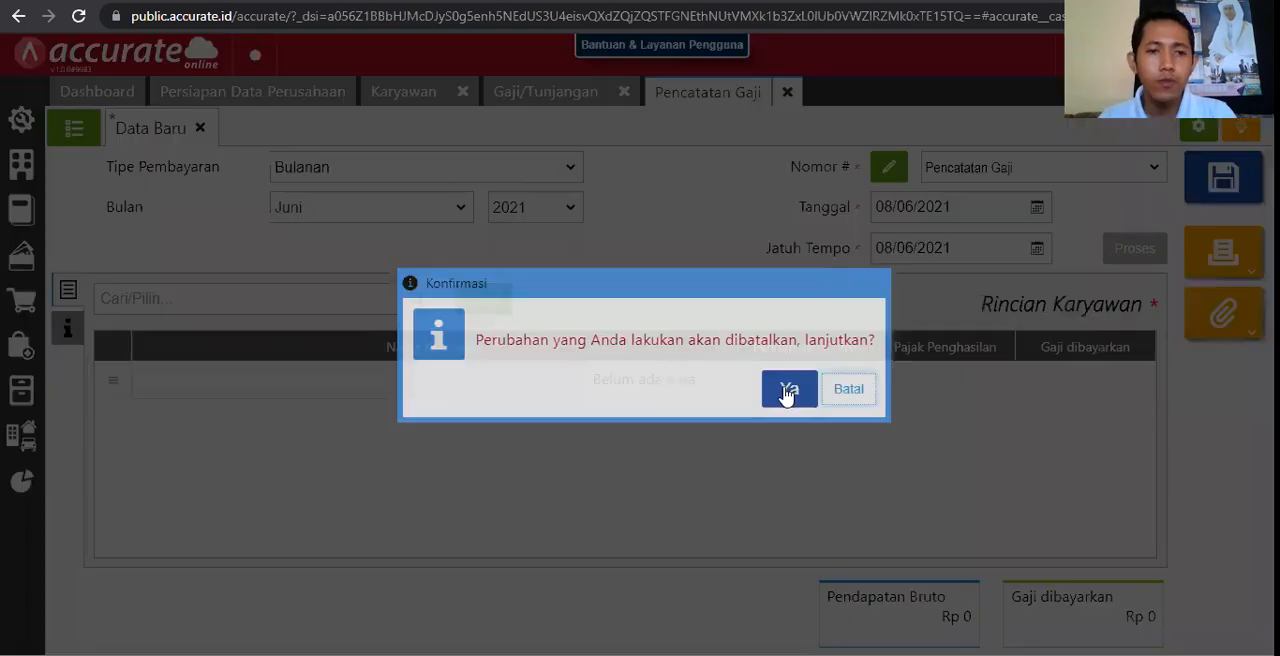
pyautogui.click(787, 390)
# Step: Start a new Gaji/Tunjangan entry and name it Tunjangan Kecelakaan
pyautogui.click(546, 100)
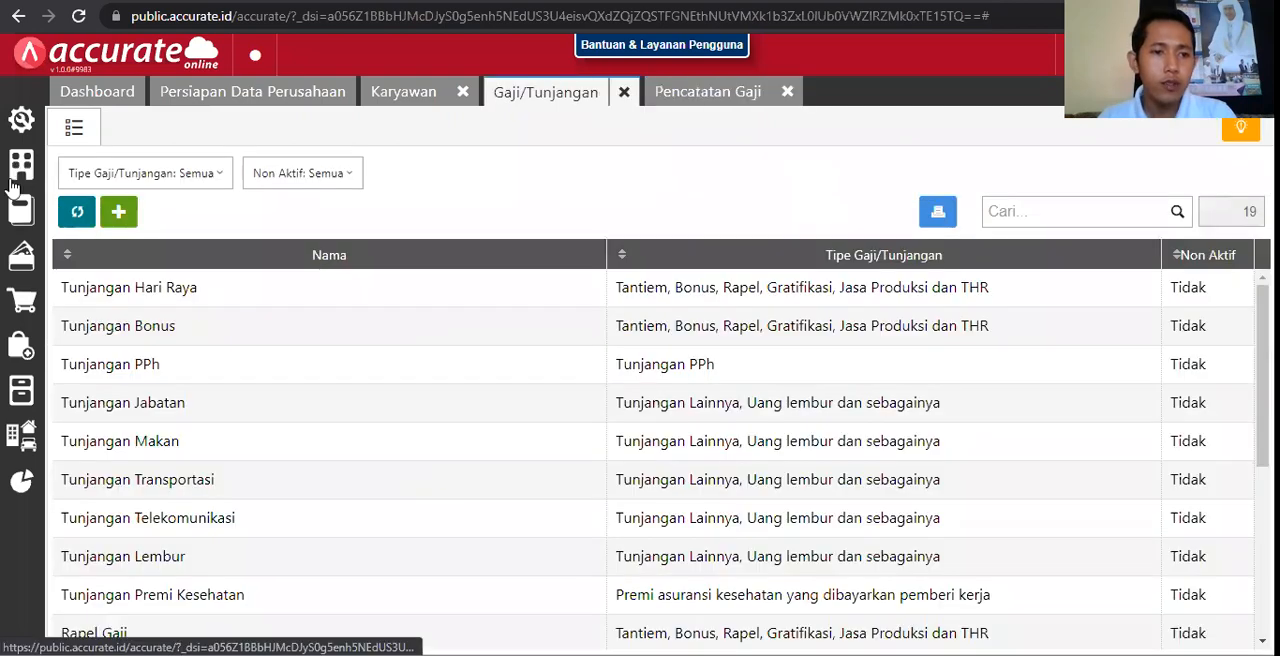
pyautogui.click(118, 215)
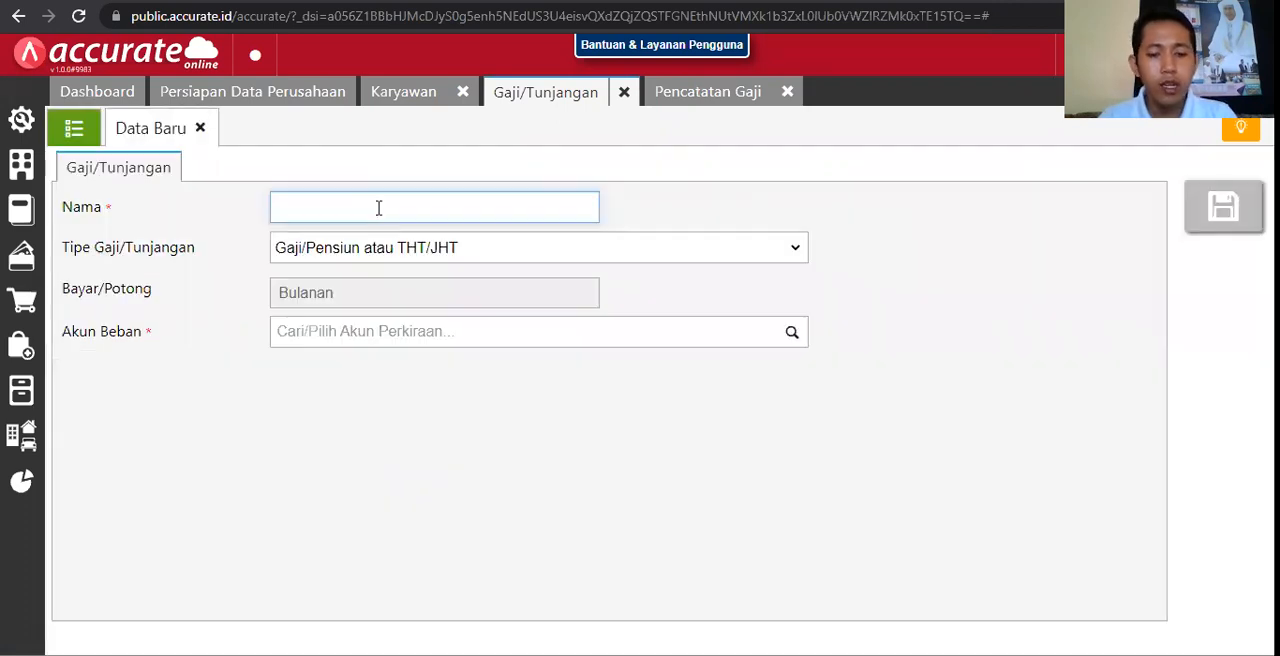
pyautogui.click(378, 207)
pyautogui.write('Tunjangan ')
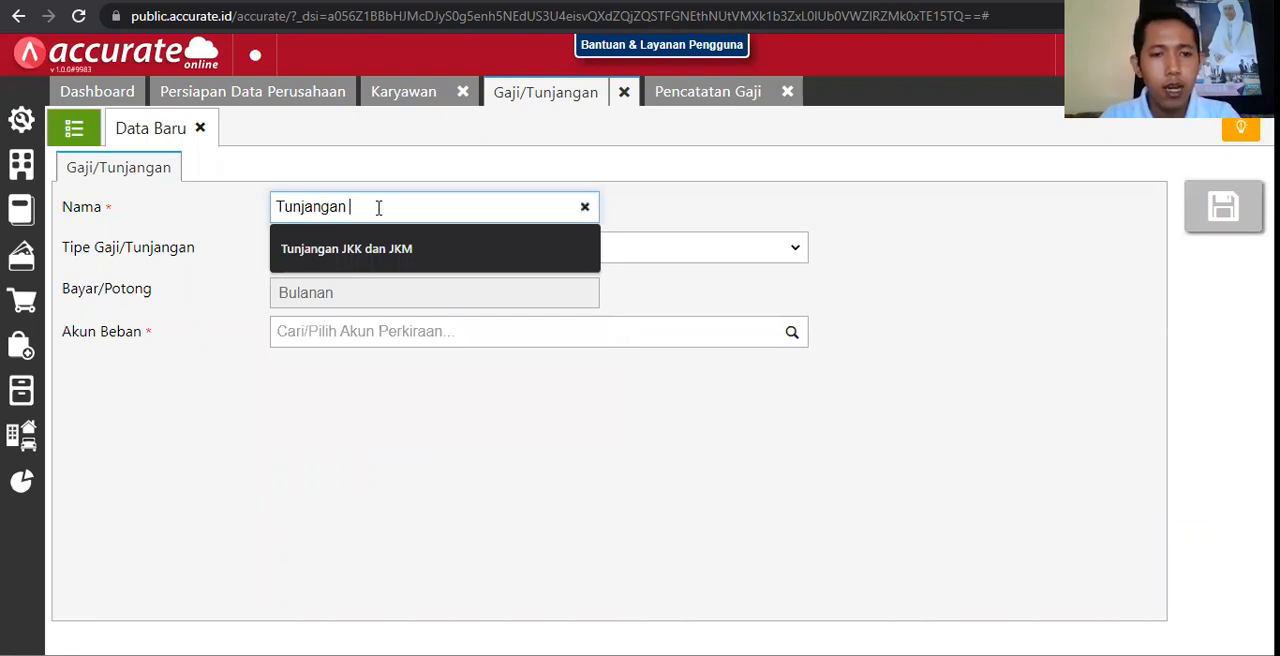
pyautogui.write('Kec')
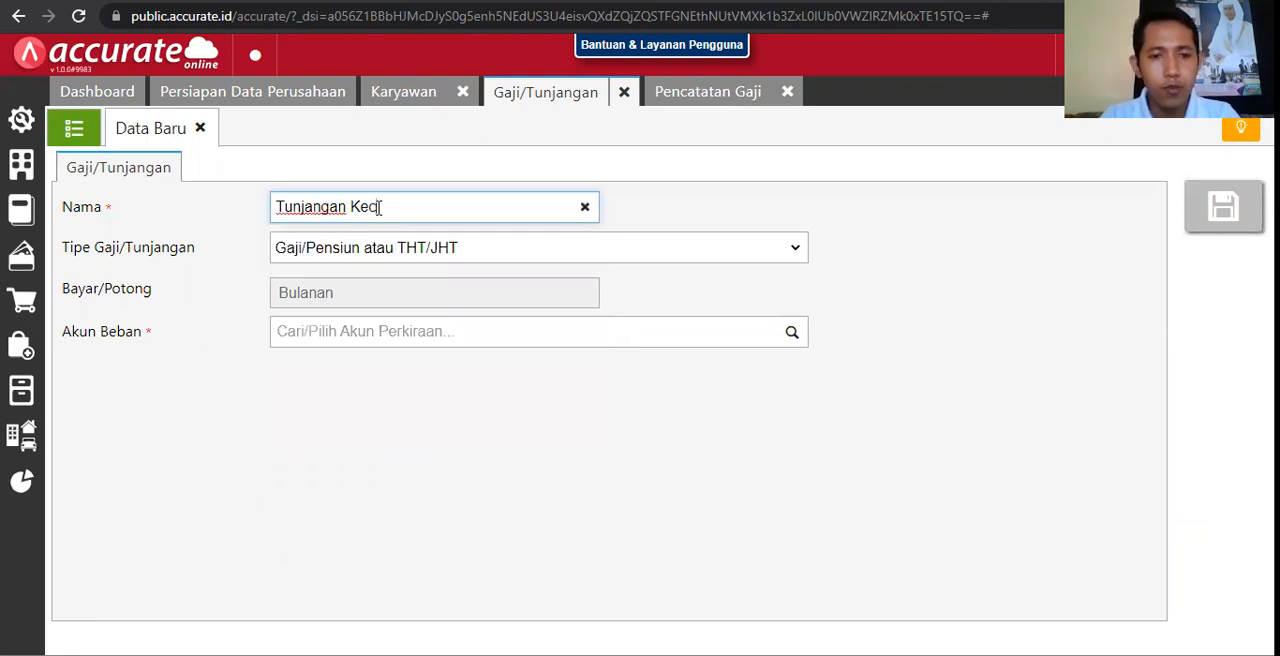
pyautogui.write('elakan')
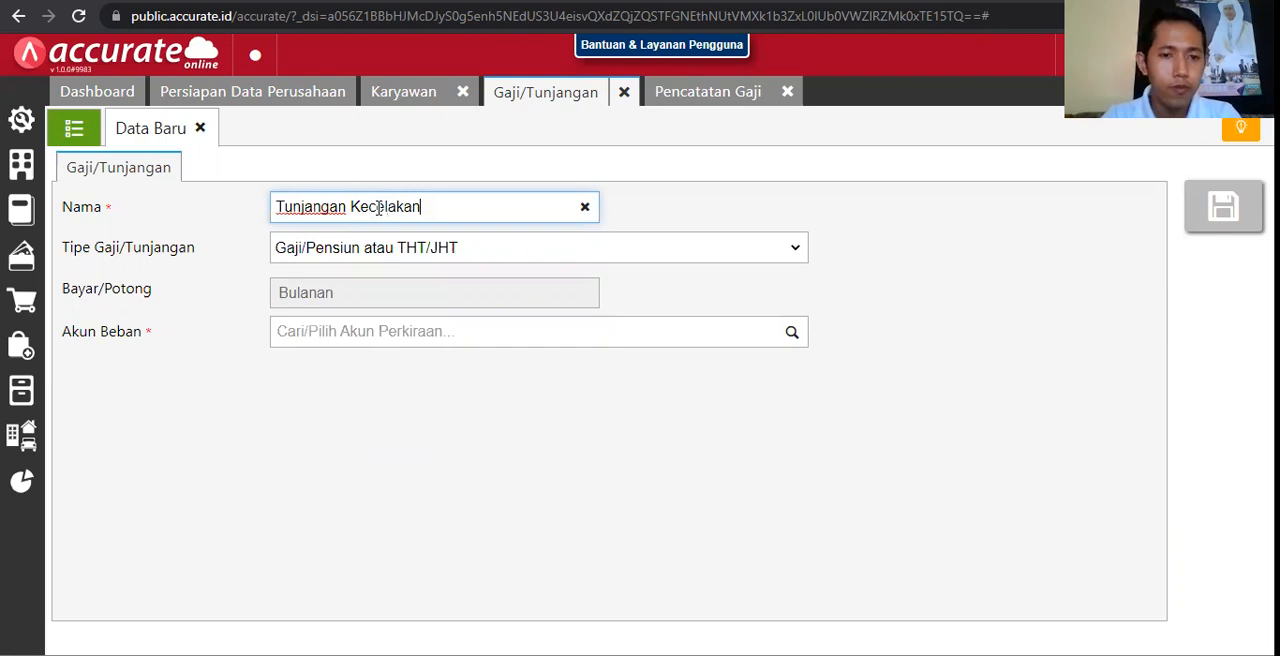
# Step: Set the allowance's Tipe Gaji/Tunjangan to Tunjangan Lainnya, Uang lembur dan sebagainya
pyautogui.click(464, 249)
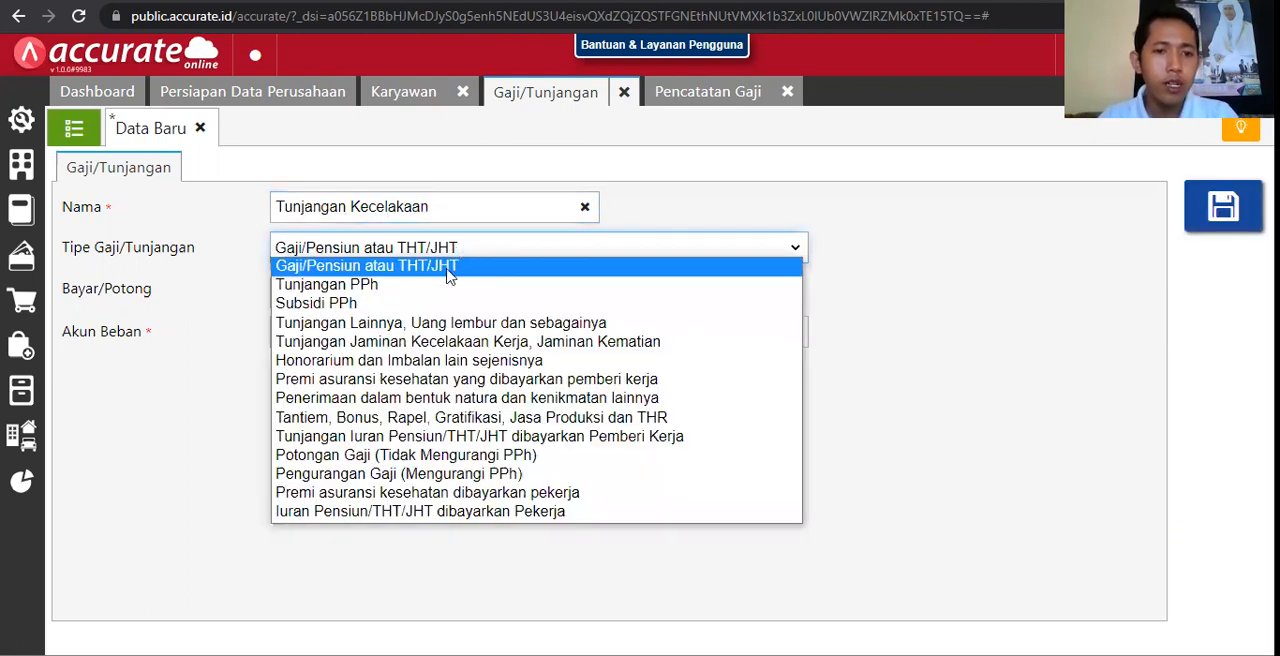
pyautogui.click(443, 284)
pyautogui.click(466, 249)
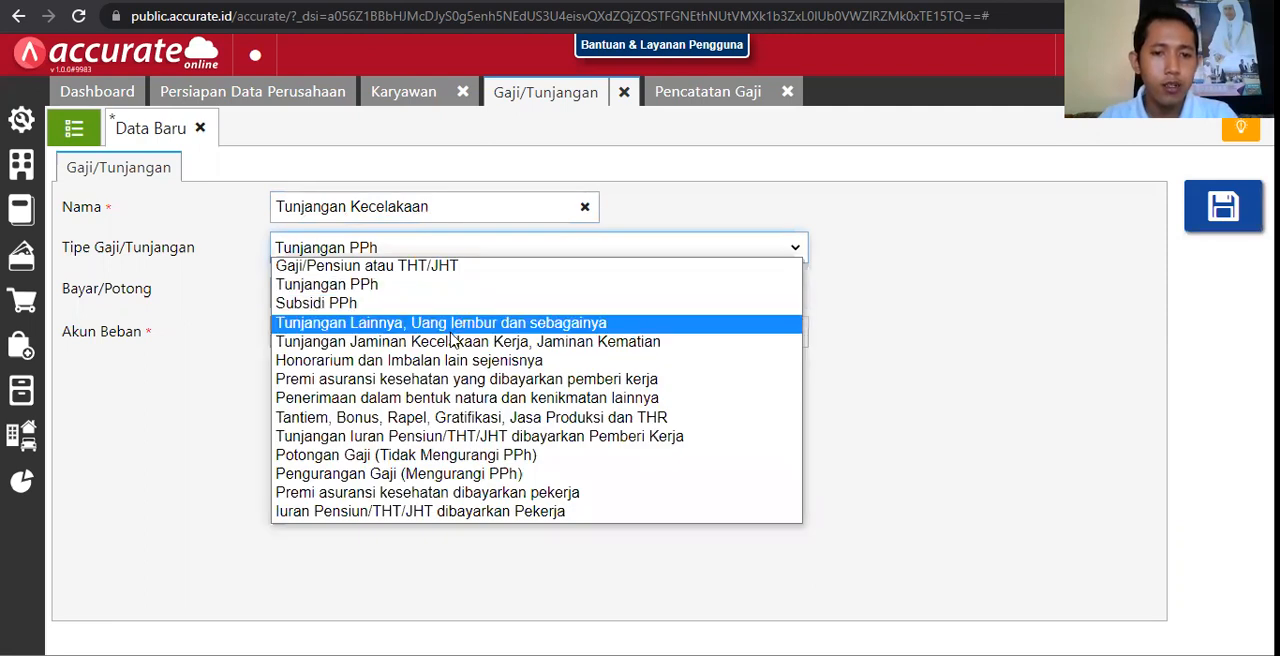
pyautogui.click(420, 324)
# Step: Set the allowance's Akun Beban to Beban Tunjangan Kesehatan and save the entry
pyautogui.click(729, 330)
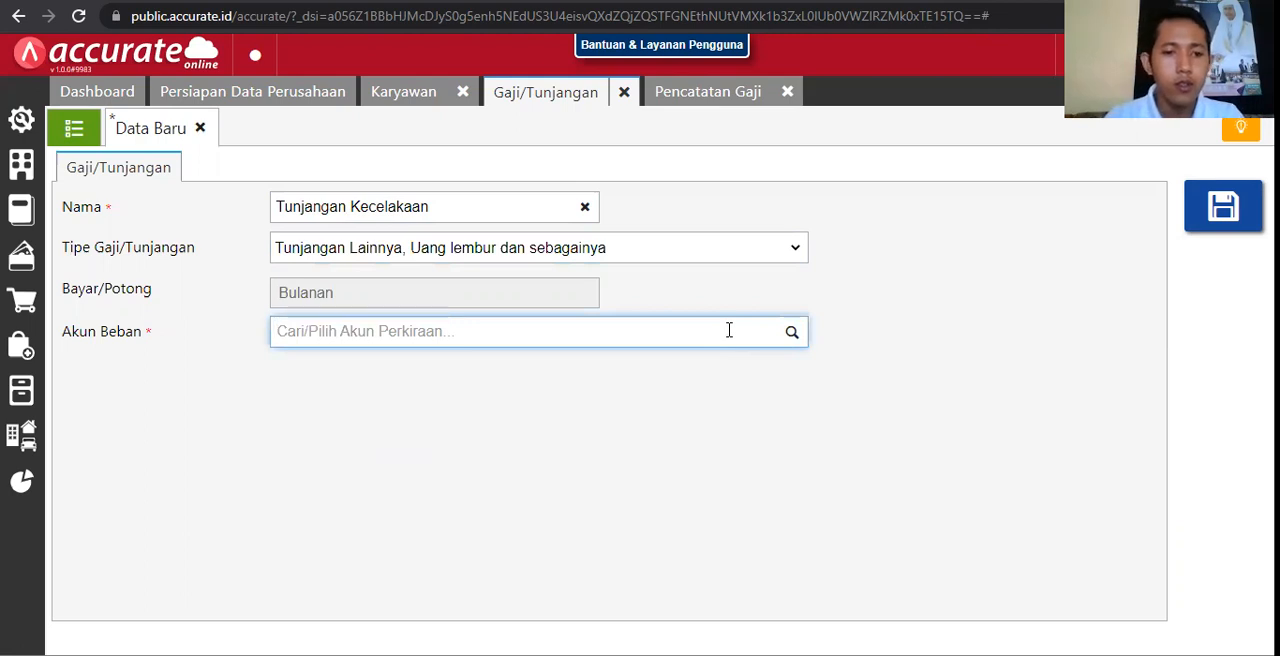
pyautogui.write('tun')
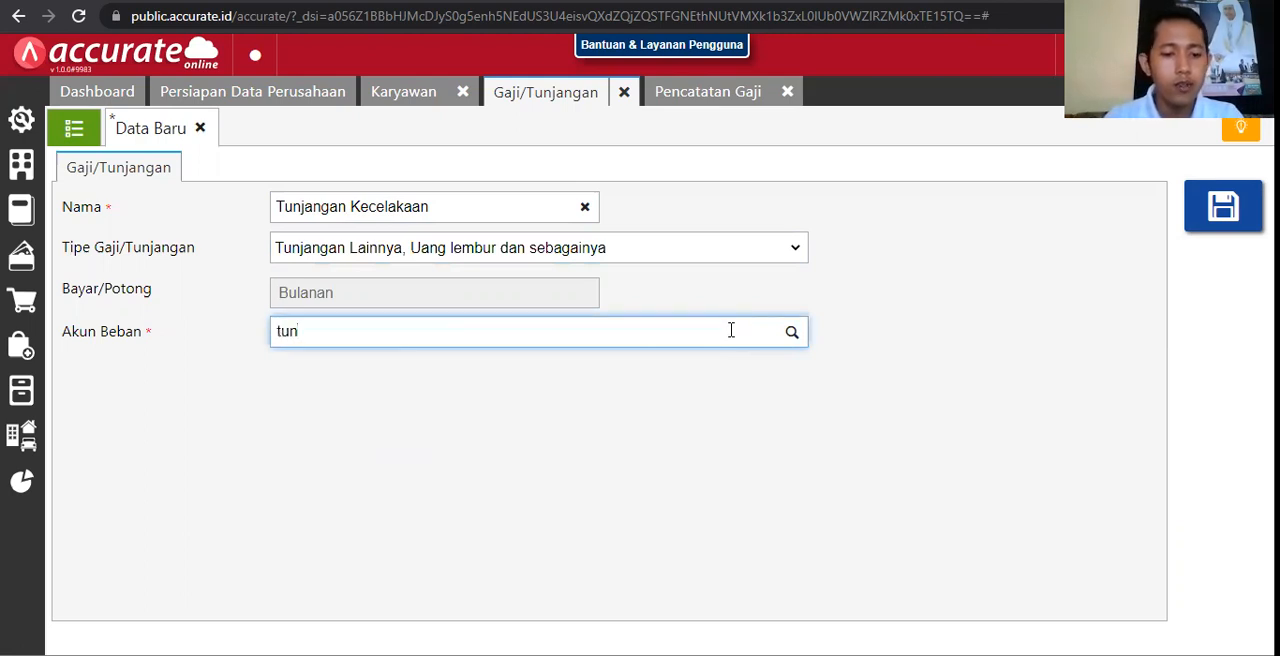
pyautogui.write('janga')
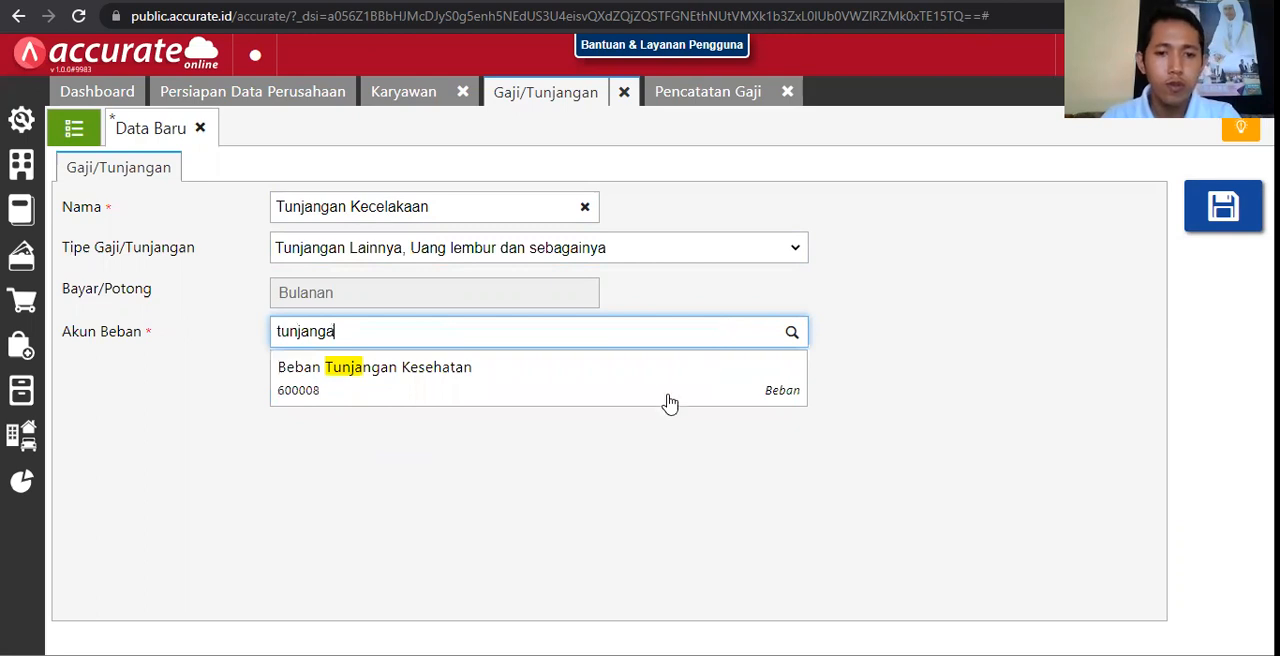
pyautogui.click(630, 368)
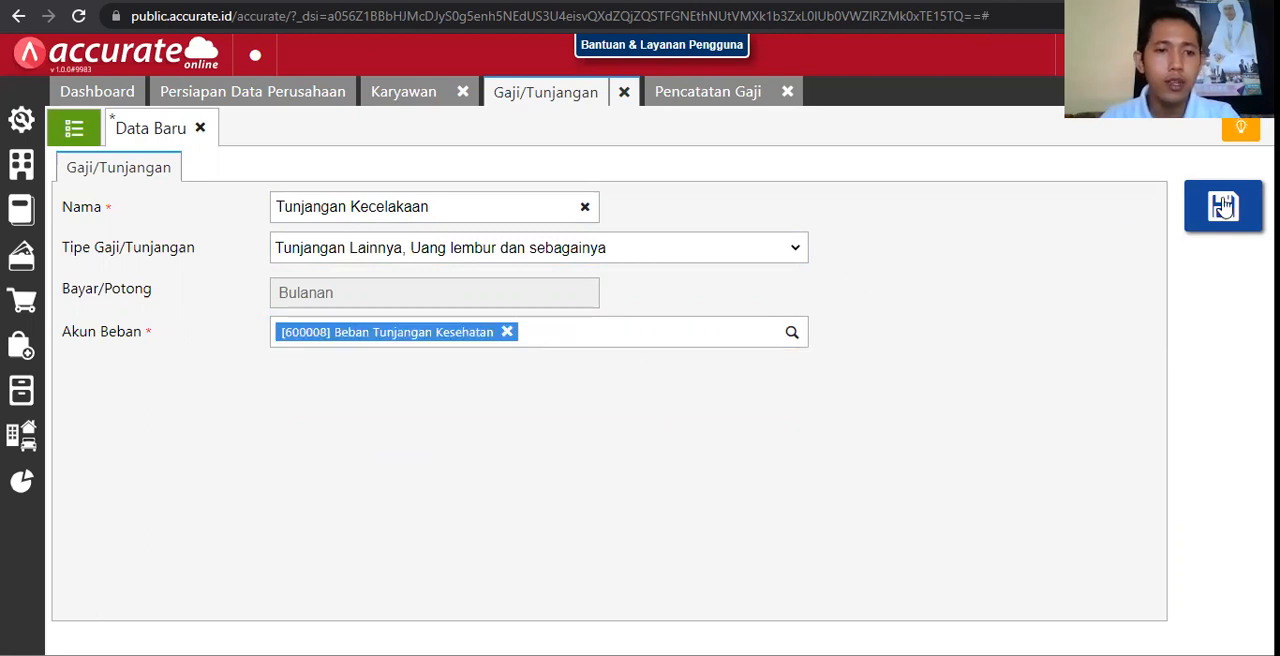
pyautogui.click(1226, 204)
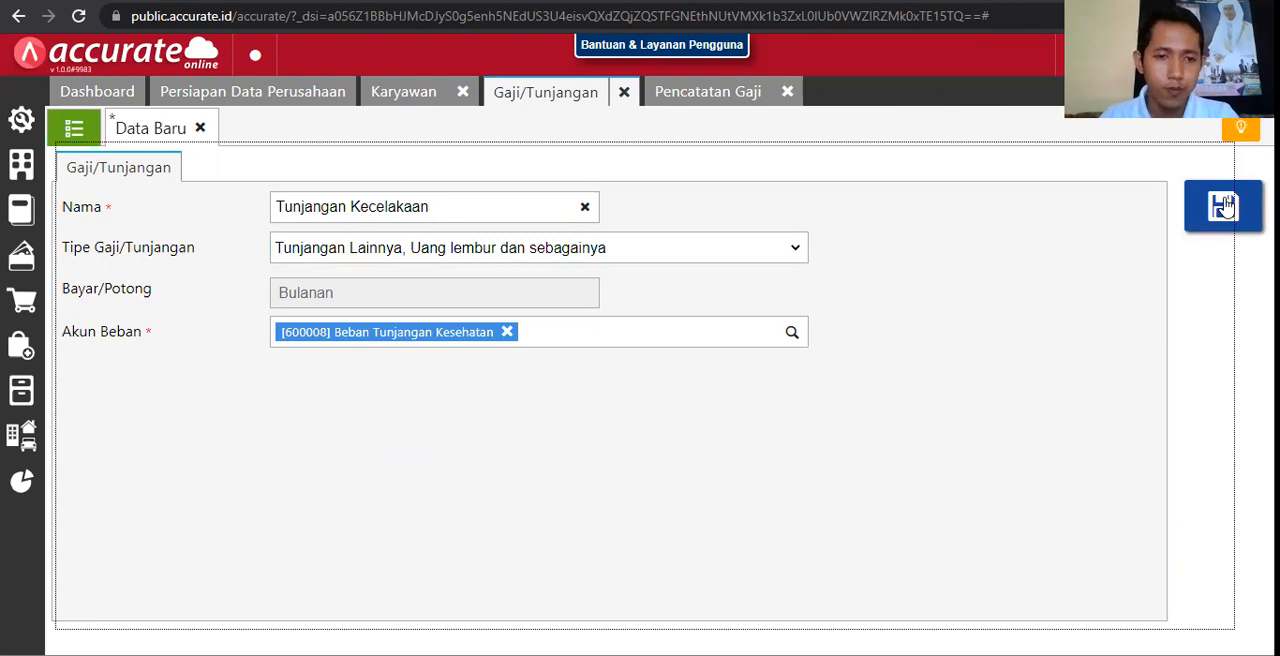
# Step: Check the end of the Gaji/Tunjangan list for Tunjangan Kecelakaan, and close the Pencatatan Gaji page and the blank allowance form
pyautogui.click(72, 130)
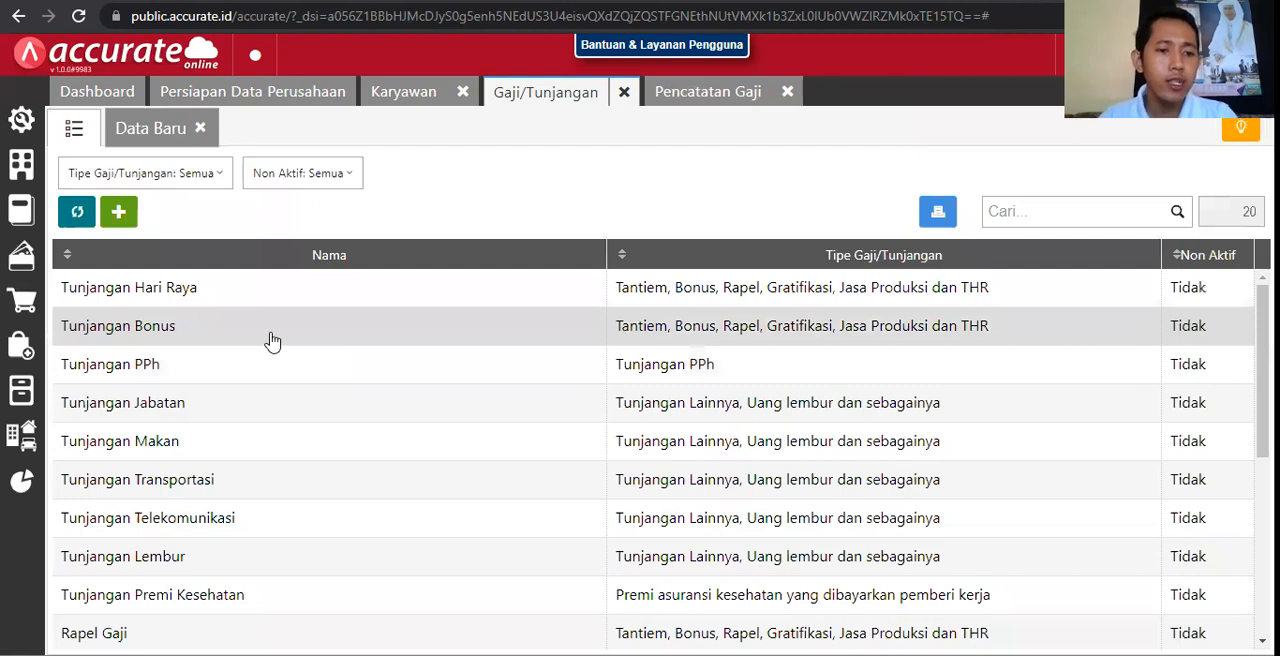
pyautogui.scroll(-5, 271, 341)
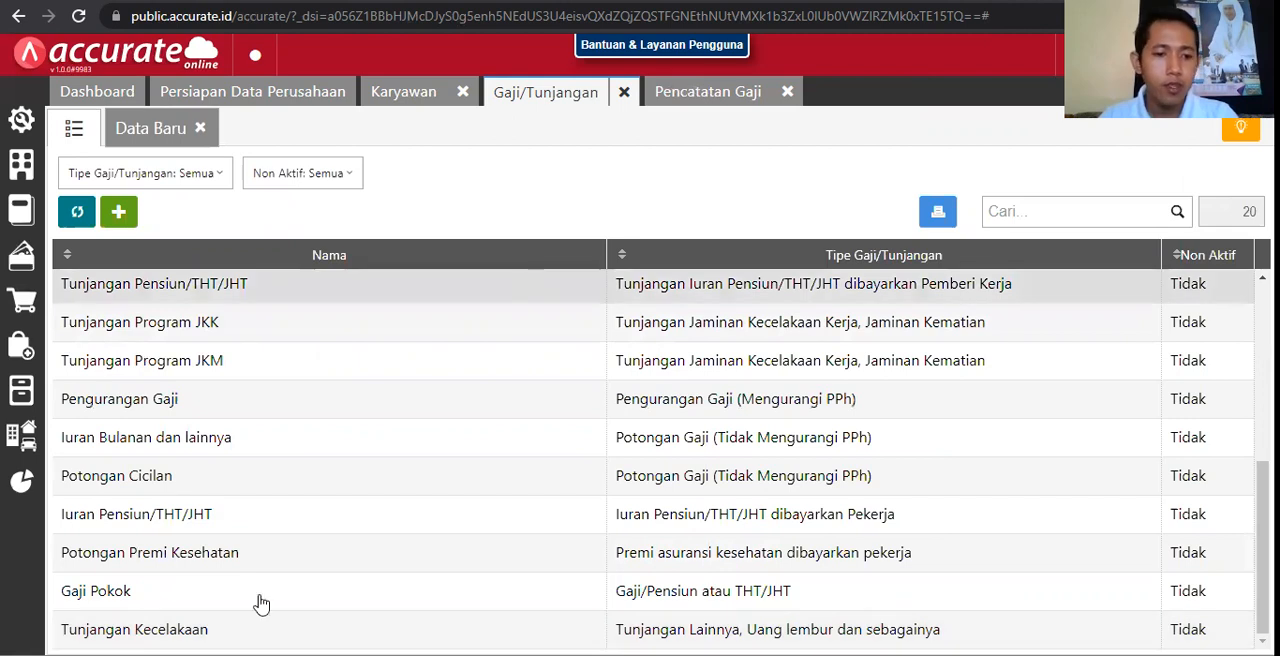
pyautogui.click(786, 93)
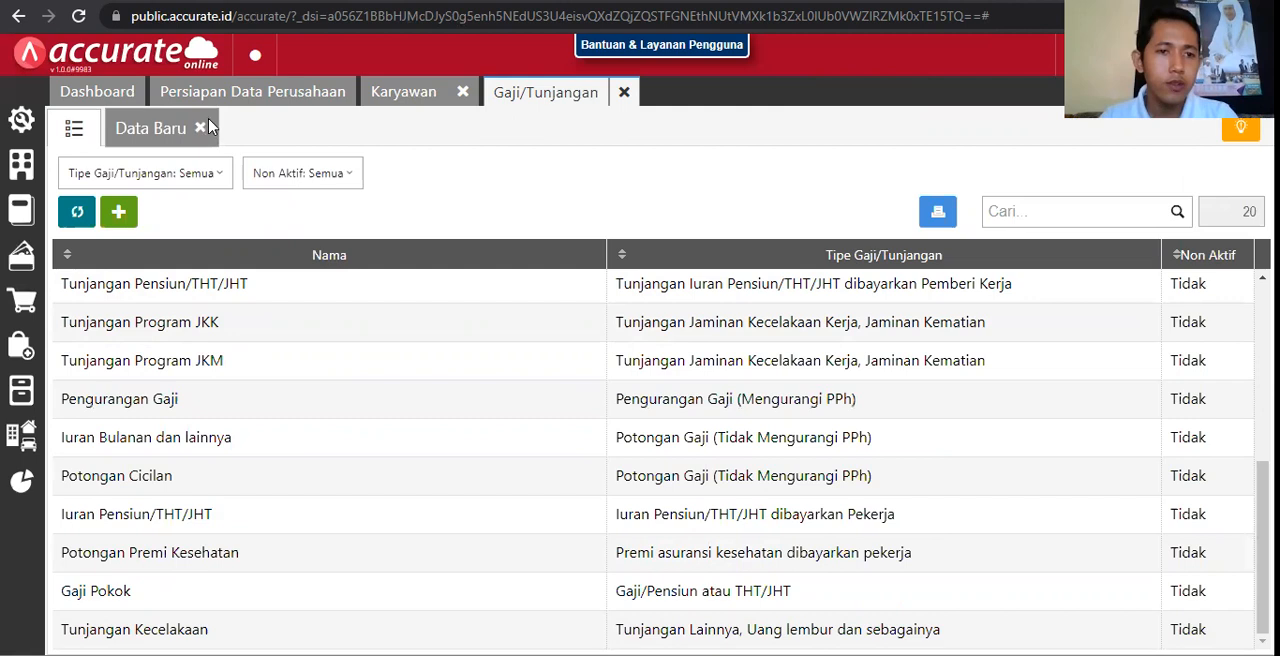
pyautogui.click(200, 127)
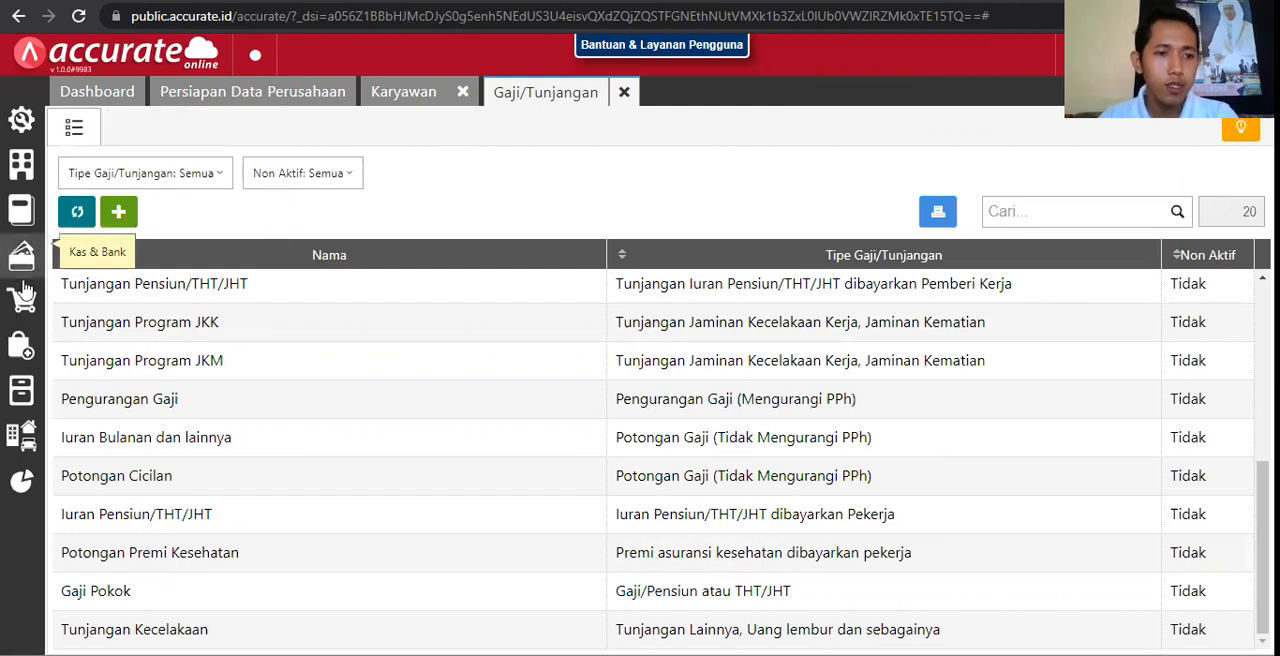
# Step: Open a fresh Pencatatan Gaji record and choose Hutang Pembelian Belum Ditagih as its Hutang Beban account
pyautogui.click(26, 214)
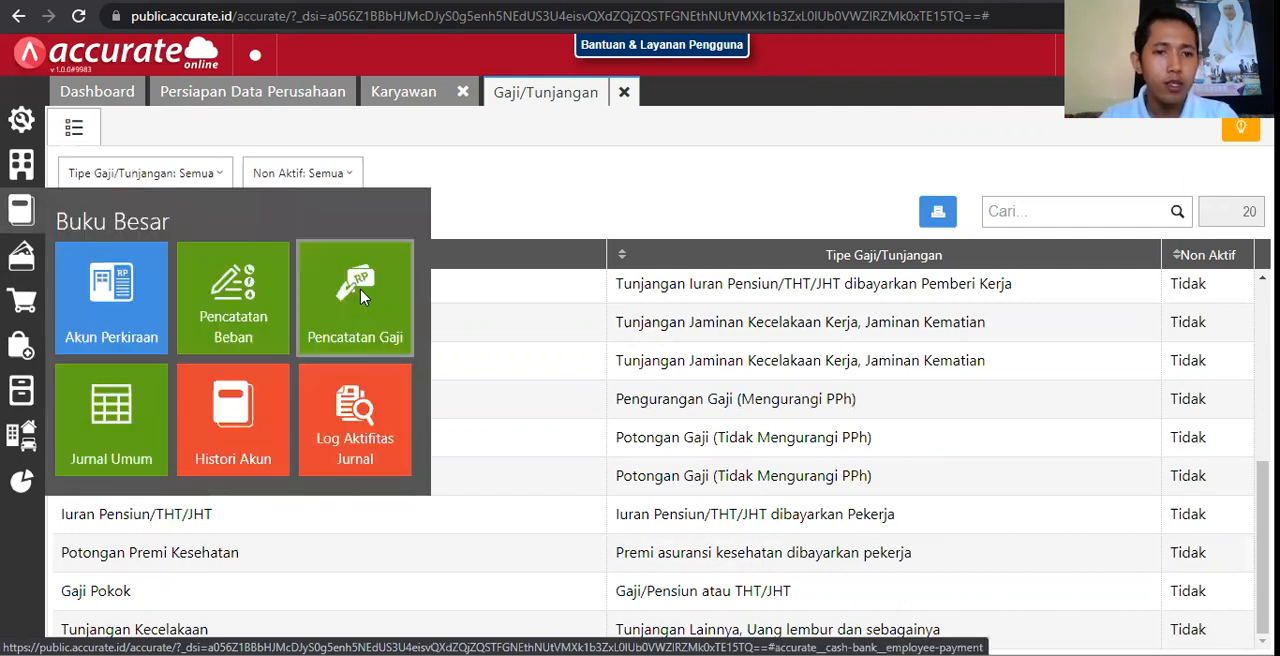
pyautogui.click(362, 297)
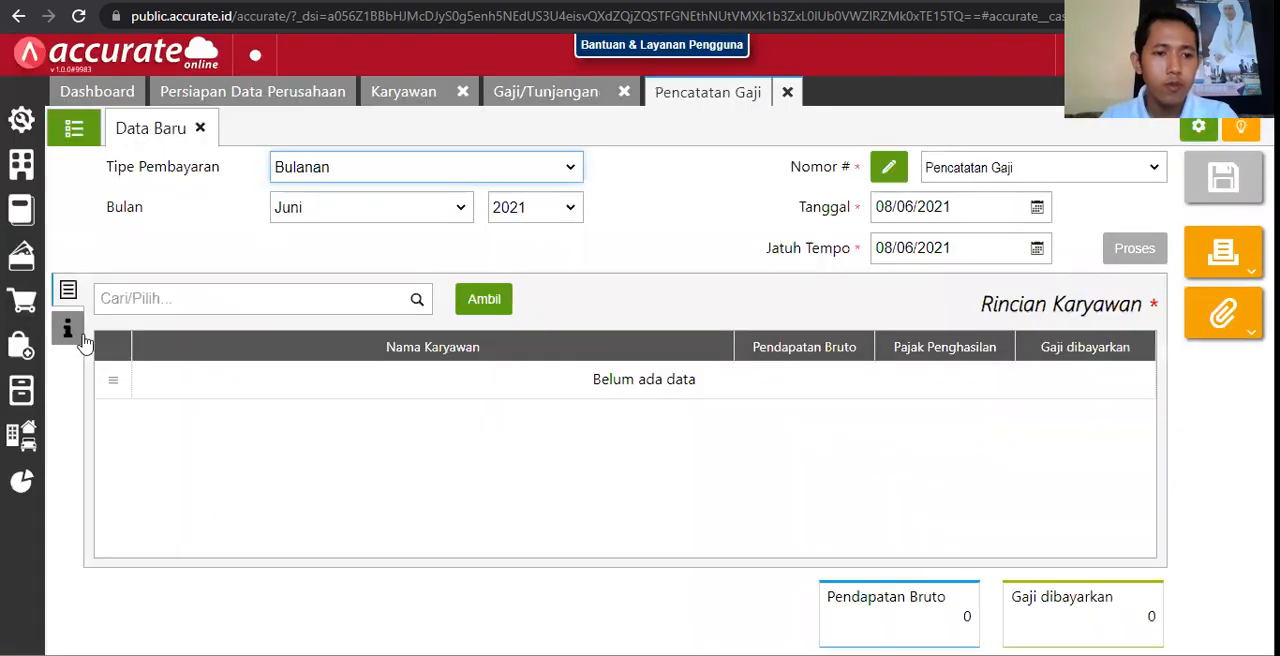
pyautogui.click(83, 339)
pyautogui.click(592, 340)
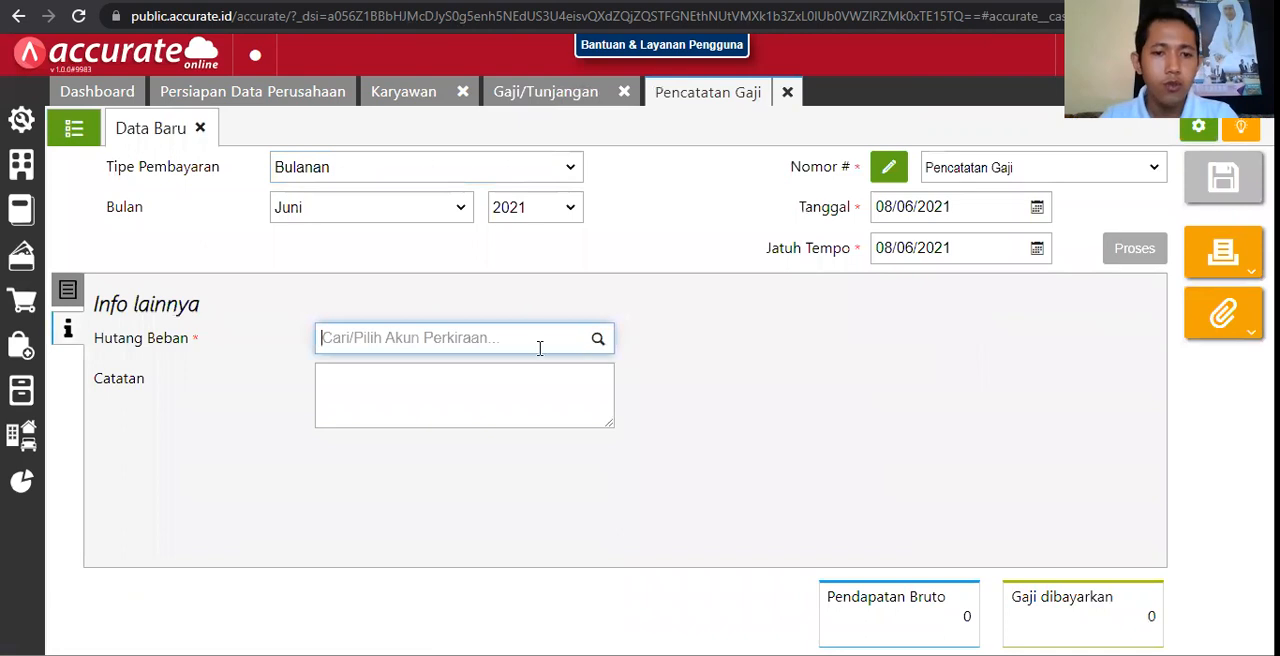
pyautogui.click(430, 505)
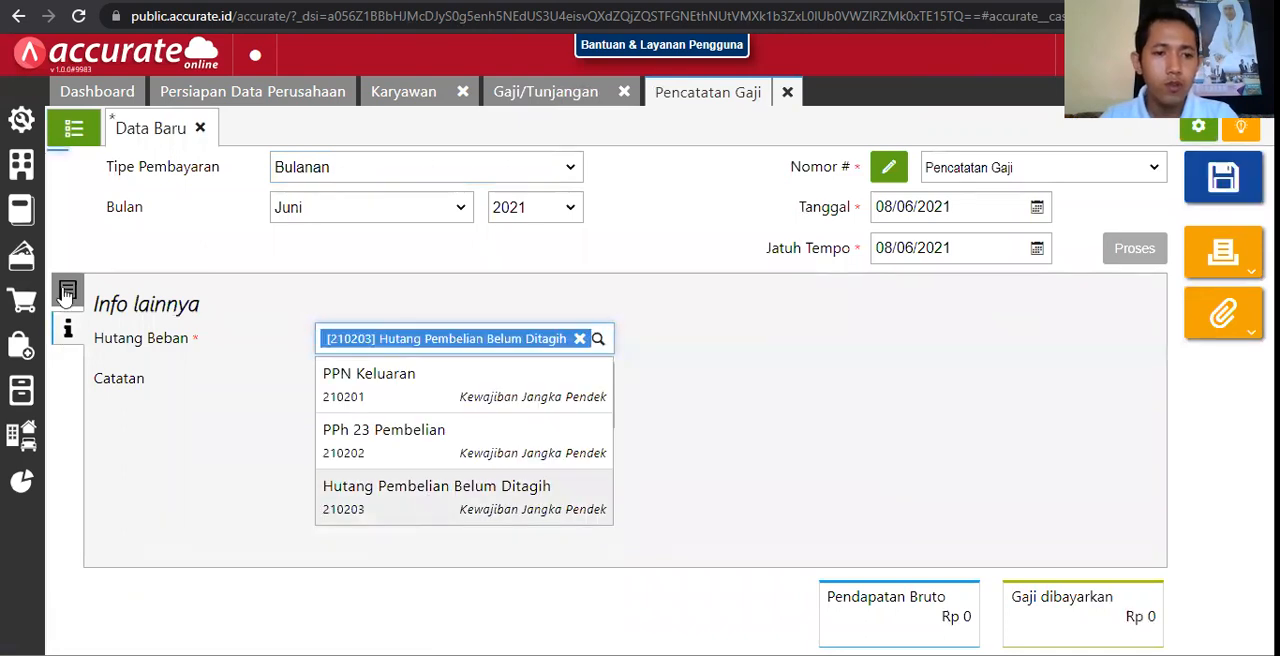
# Step: Open the employee's salary details in the Pencatatan Gaji record and check the Tunjangan Kecelakaan field under Pendapatan Bruto
pyautogui.click(68, 290)
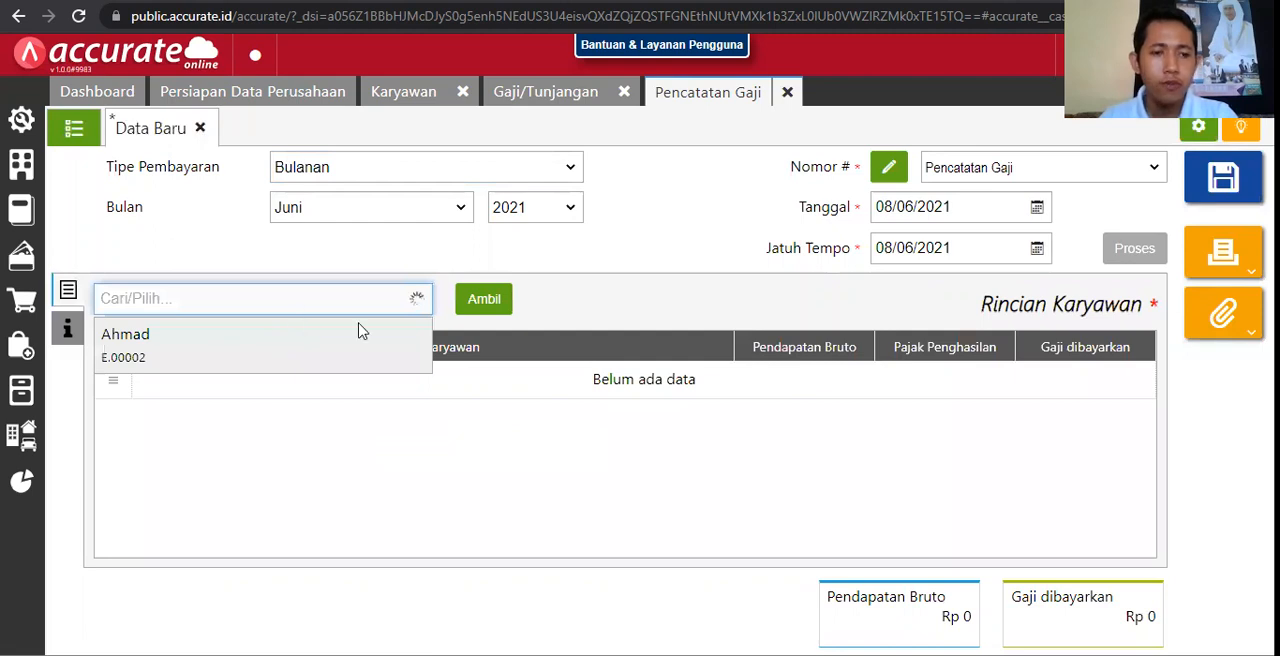
pyautogui.click(336, 332)
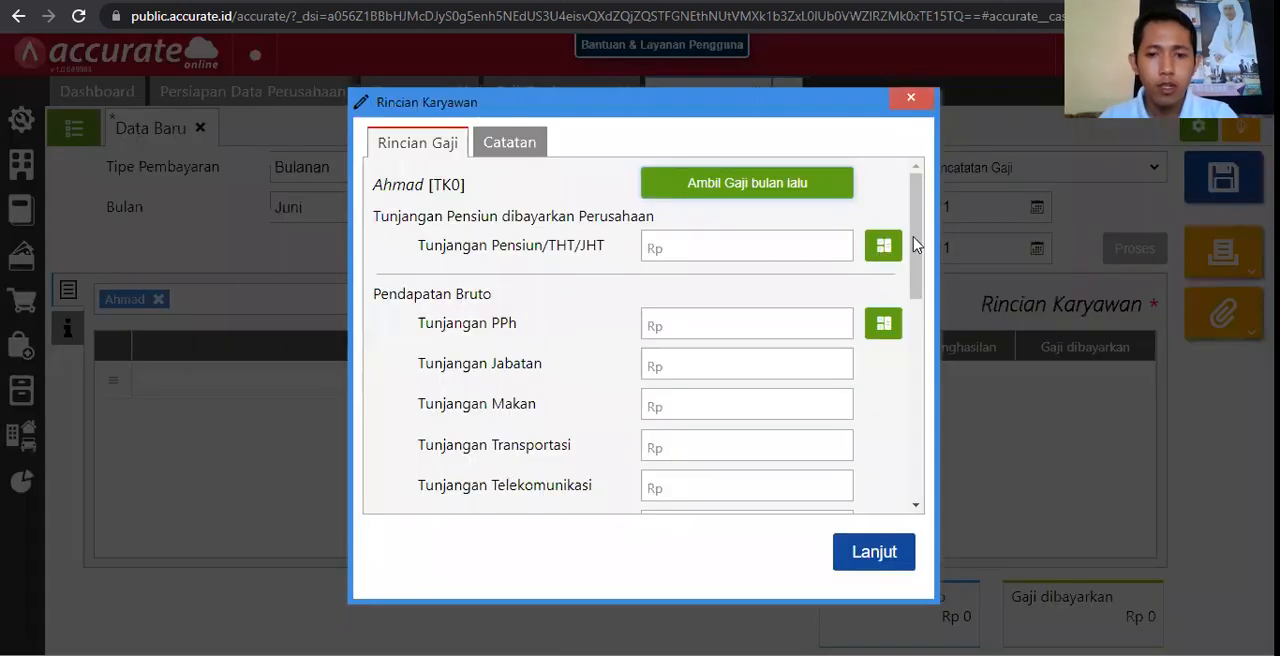
pyautogui.moveTo(917, 282); pyautogui.dragTo(905, 357)
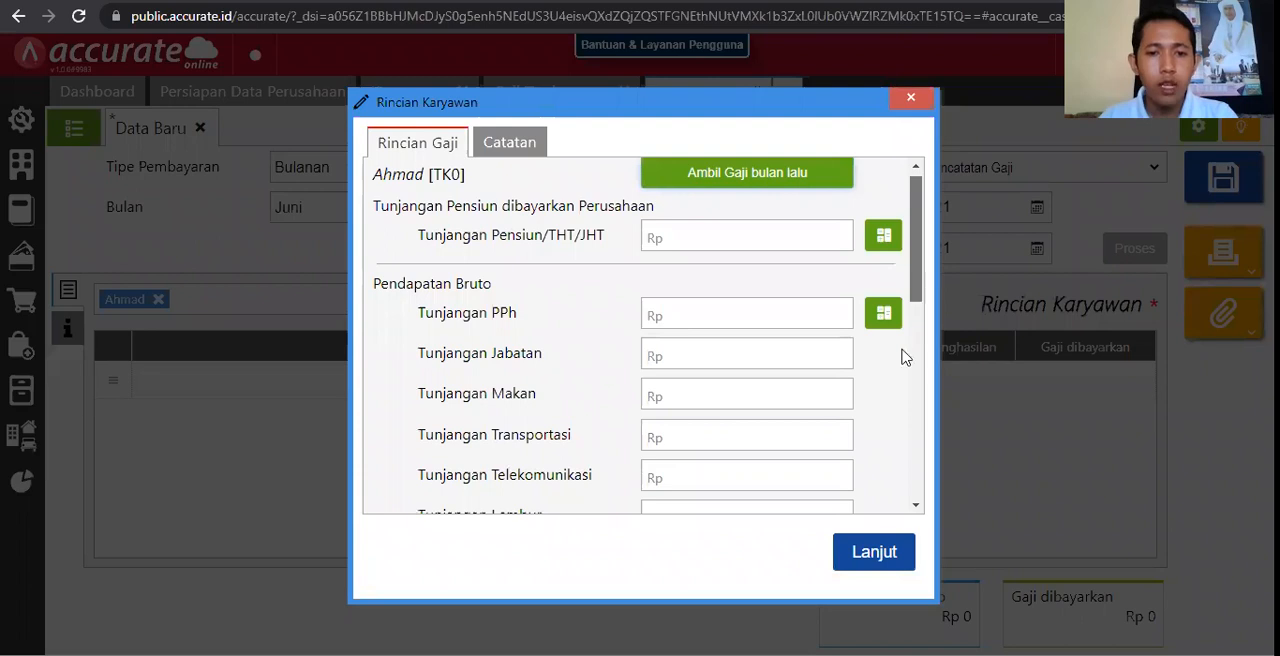
pyautogui.scroll(-2, 820, 377)
pyautogui.scroll(-1, 537, 423)
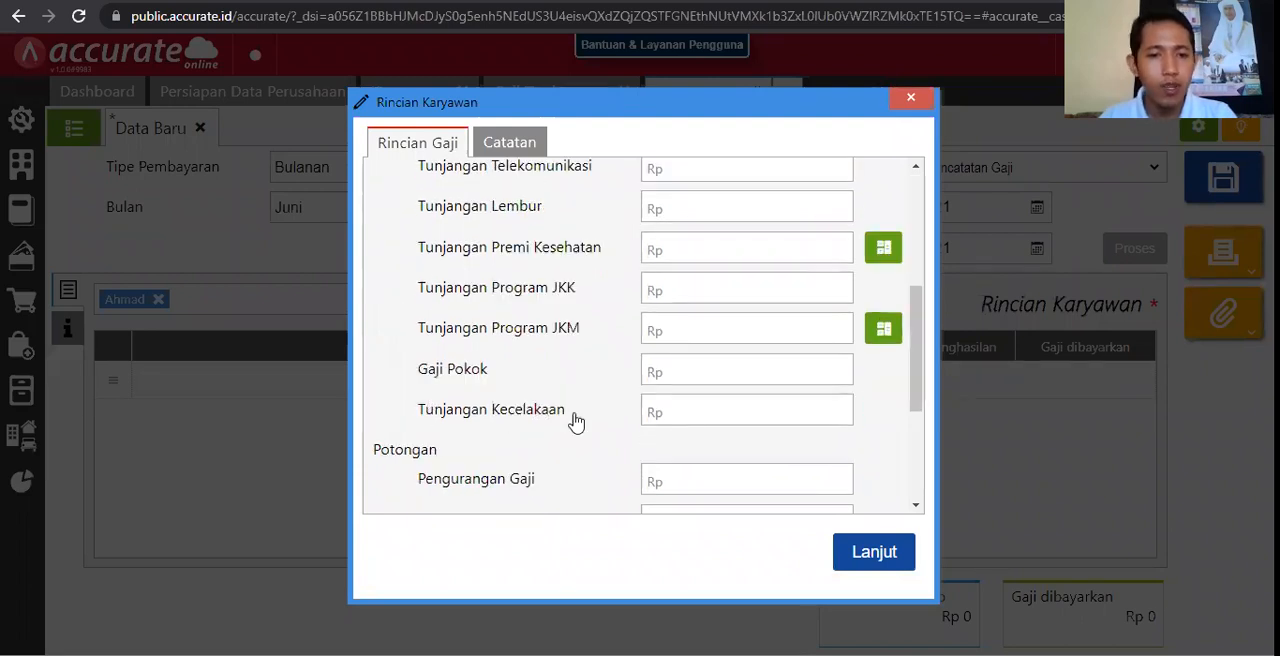
pyautogui.click(700, 408)
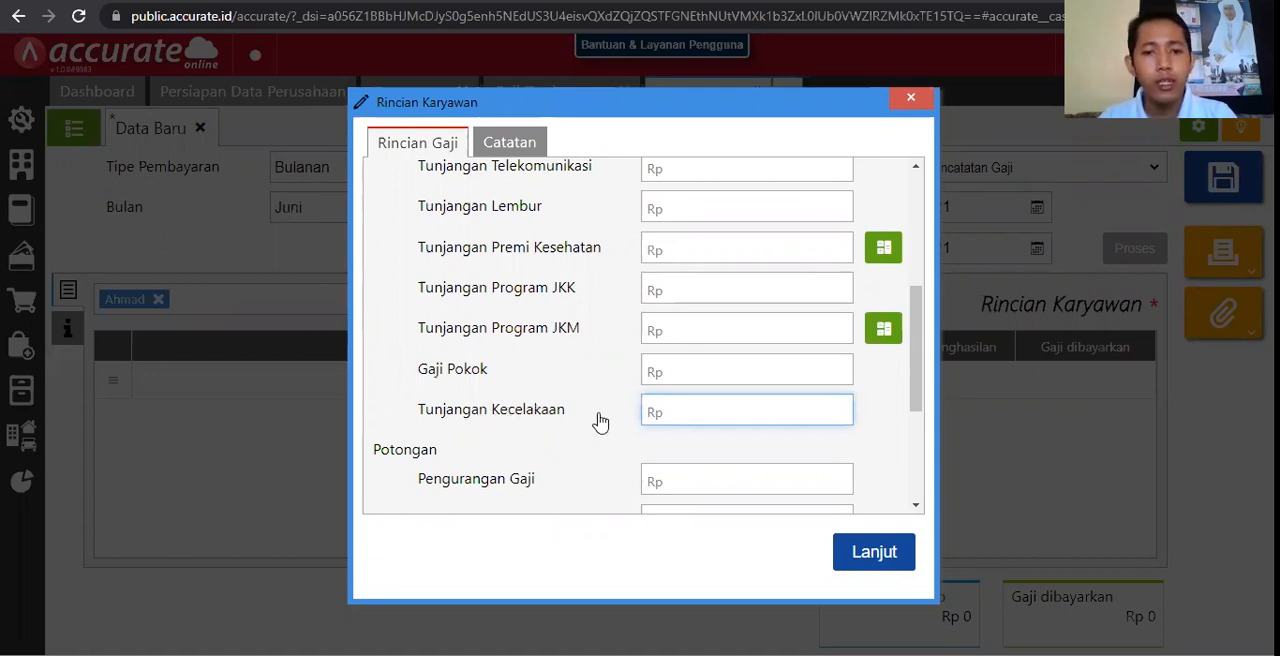
# Step: Discard the unsaved salary record and close the Pencatatan Gaji and Gaji/Tunjangan pages
pyautogui.click(911, 108)
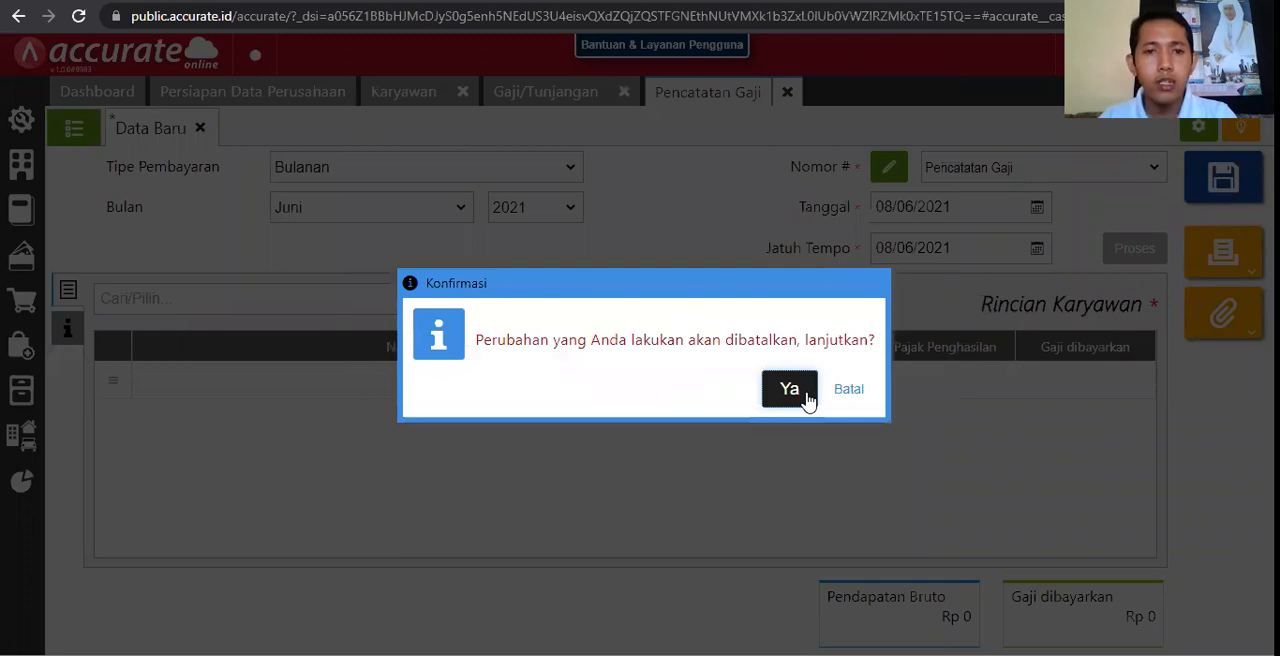
pyautogui.click(805, 392)
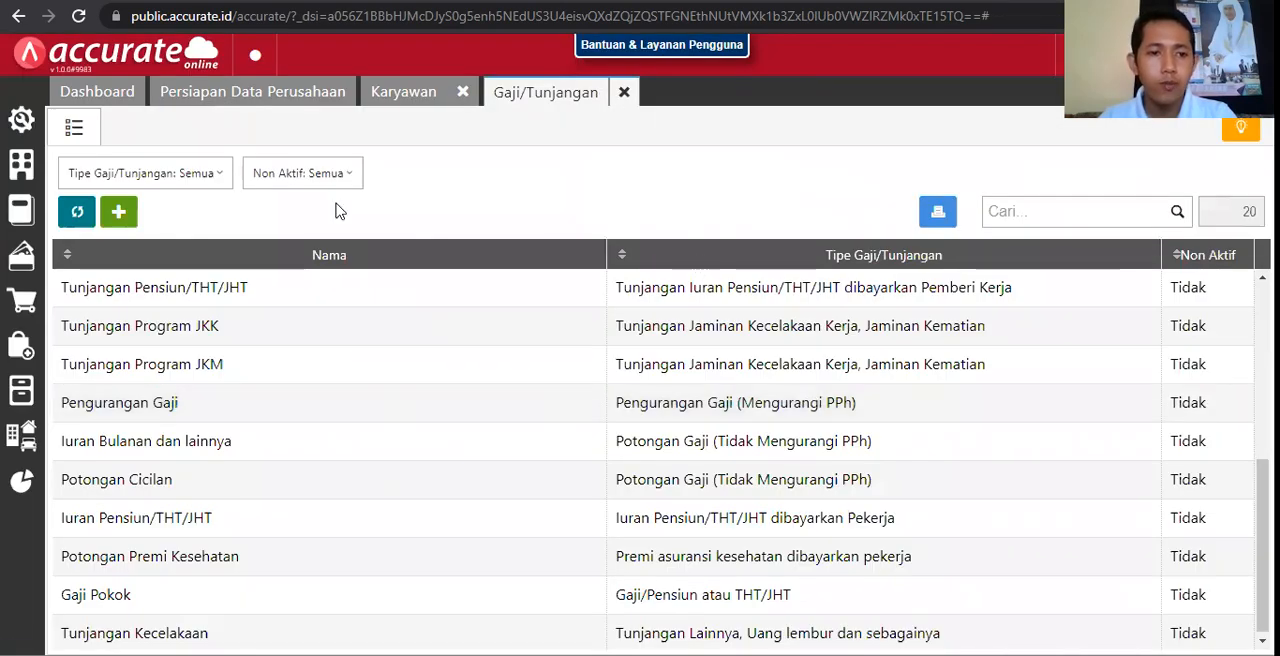
pyautogui.click(234, 296)
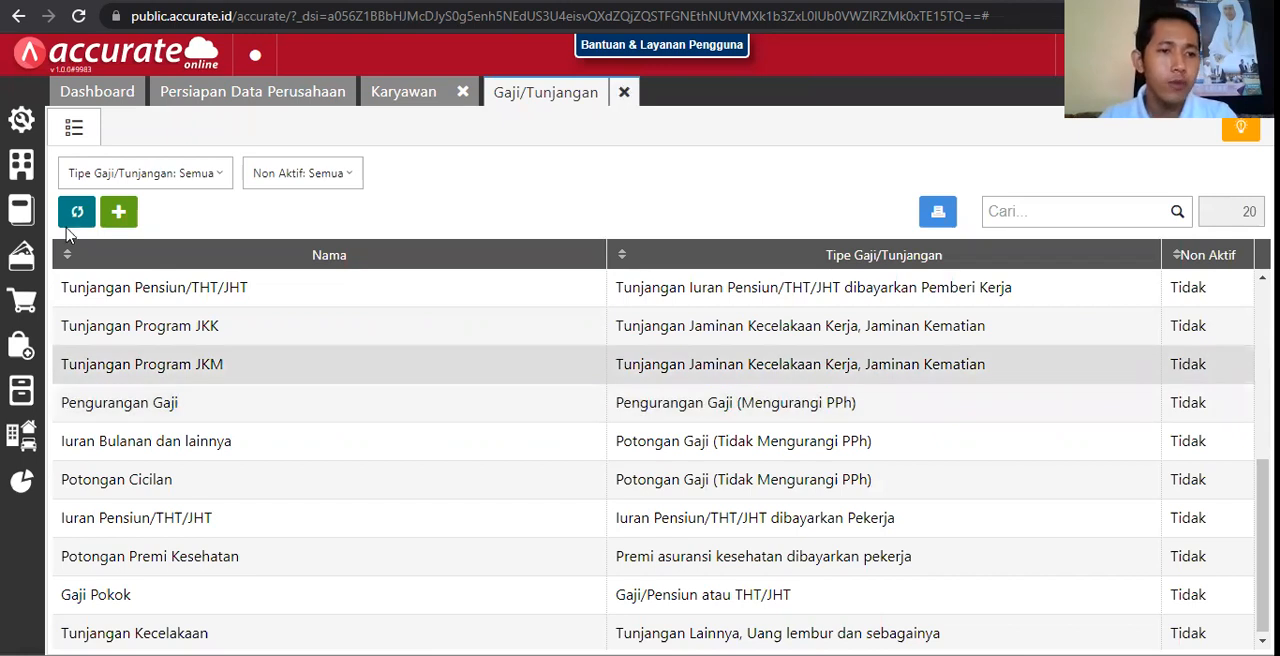
pyautogui.press('Escape')
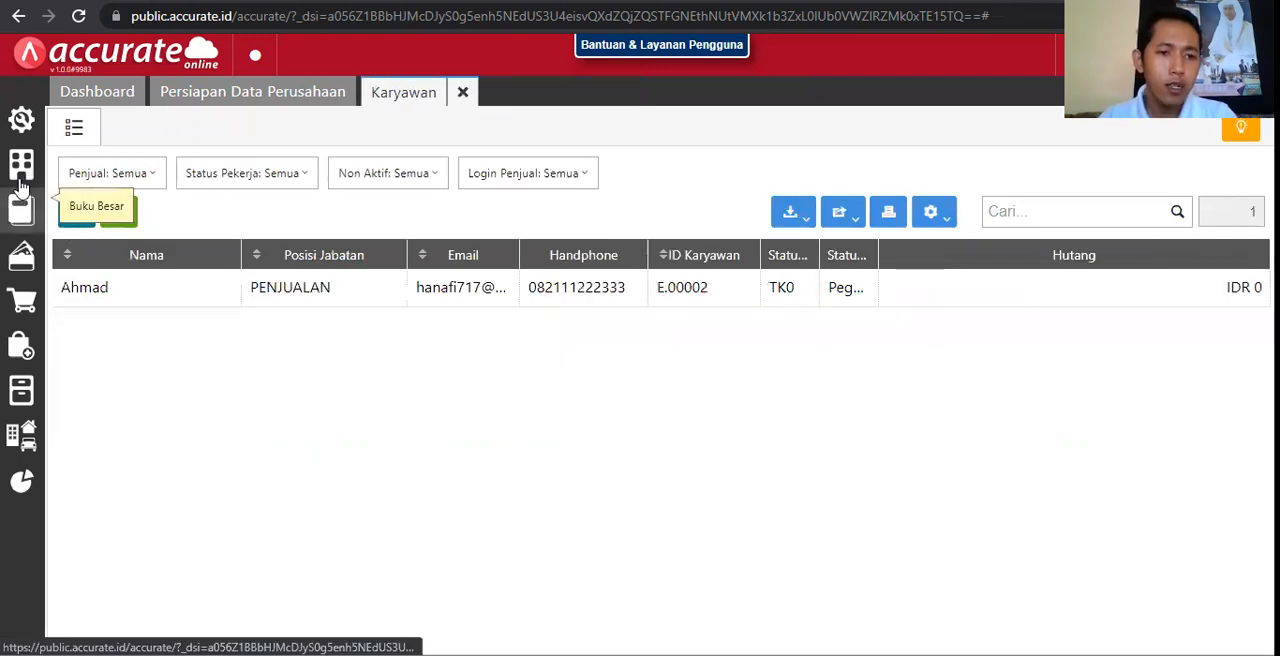
# Step: Open the Transaksi Berulang list of the Perusahaan module and examine its columns and entries
pyautogui.click(21, 178)
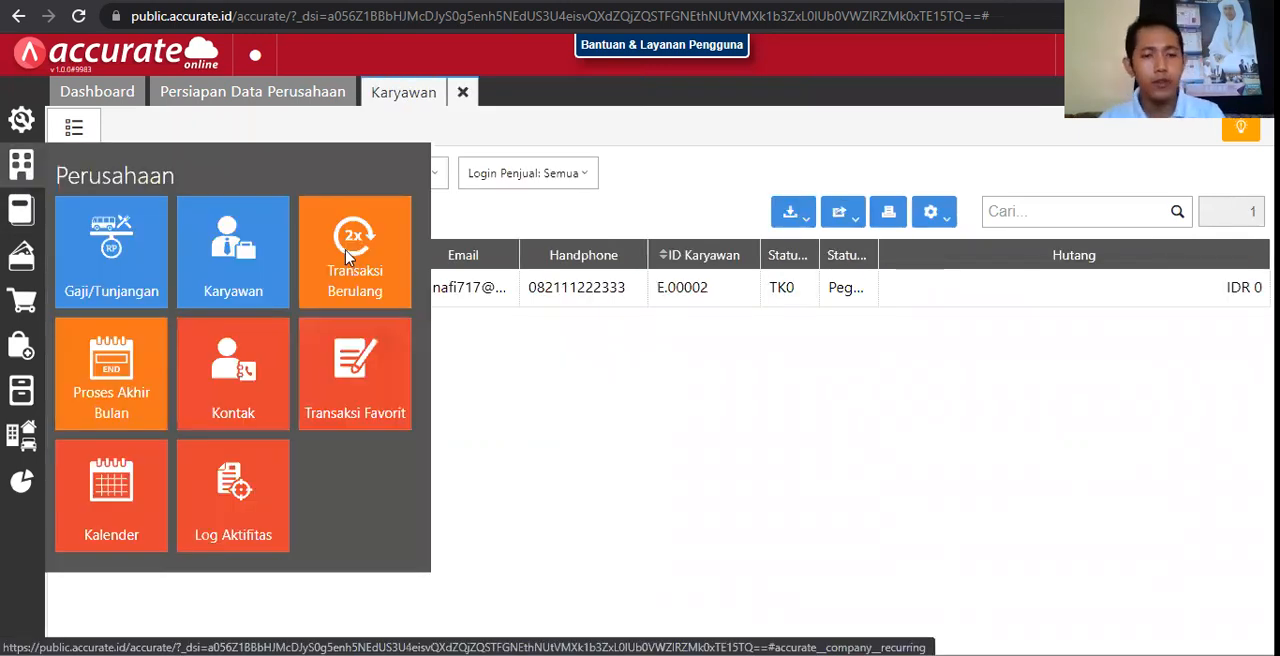
pyautogui.click(348, 257)
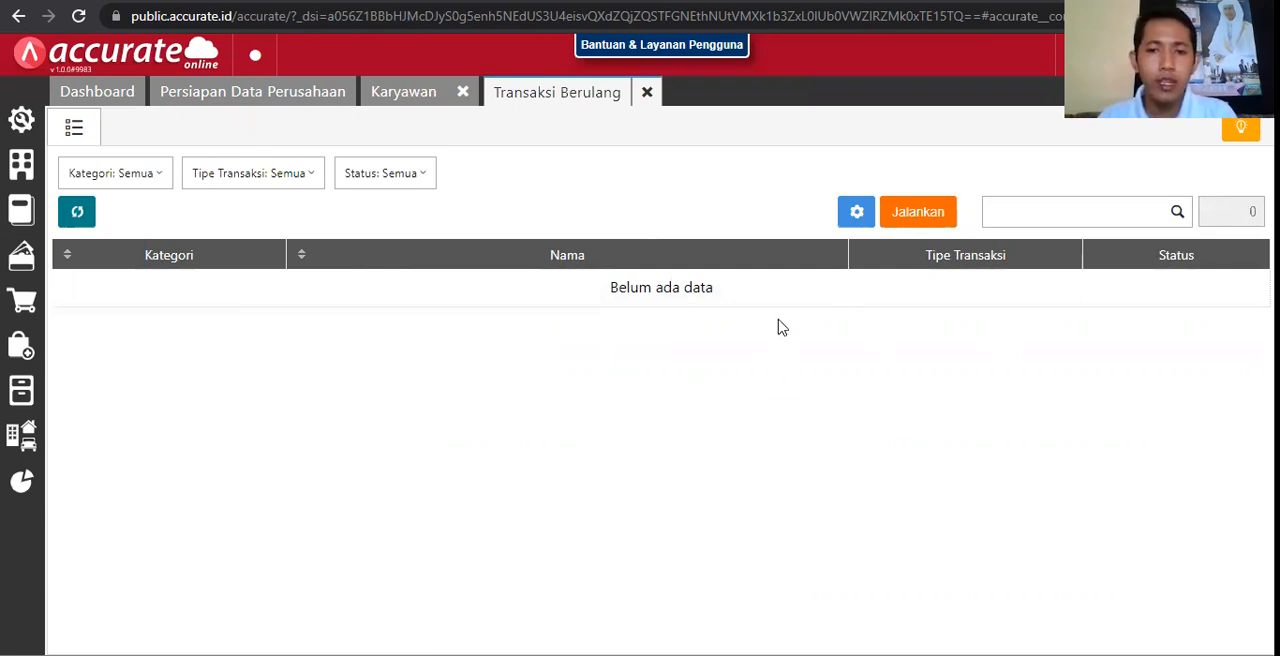
pyautogui.click(592, 295)
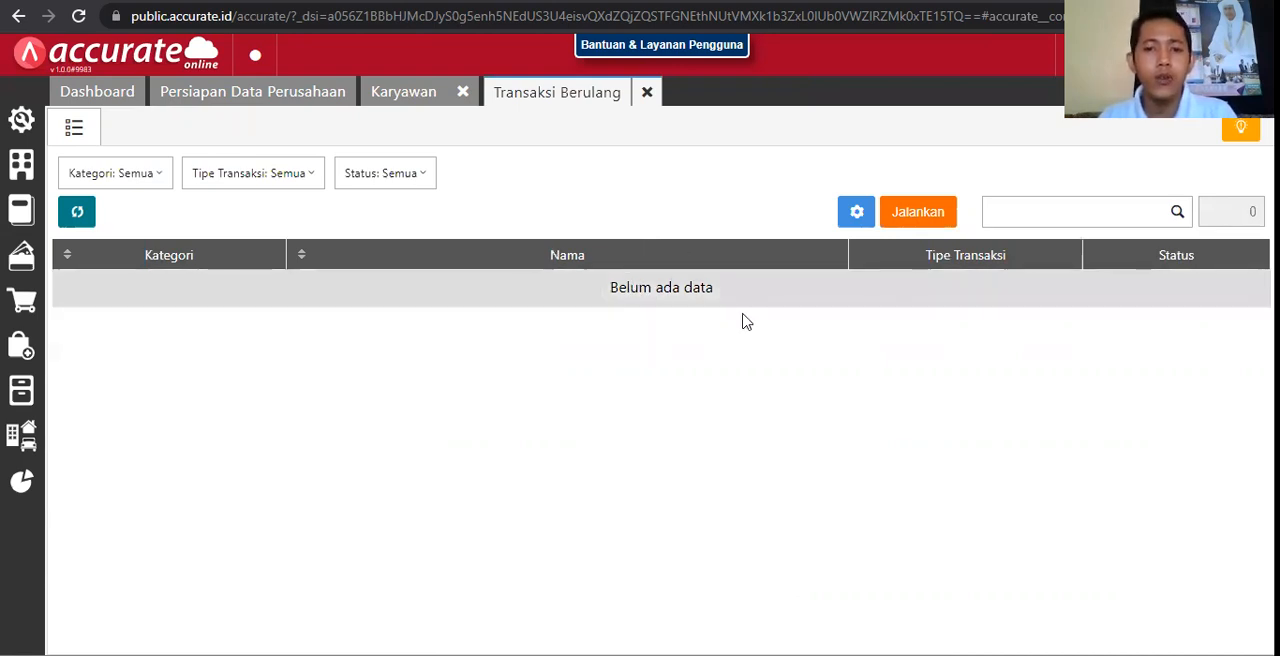
pyautogui.click(583, 247)
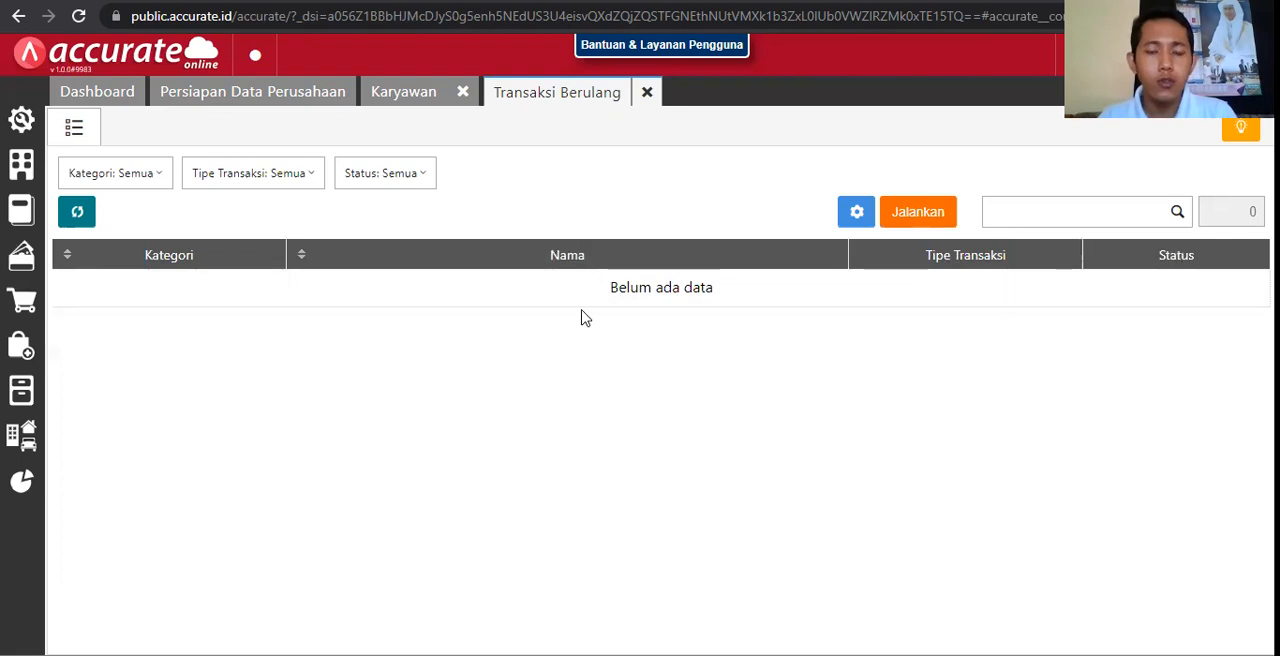
pyautogui.click(472, 302)
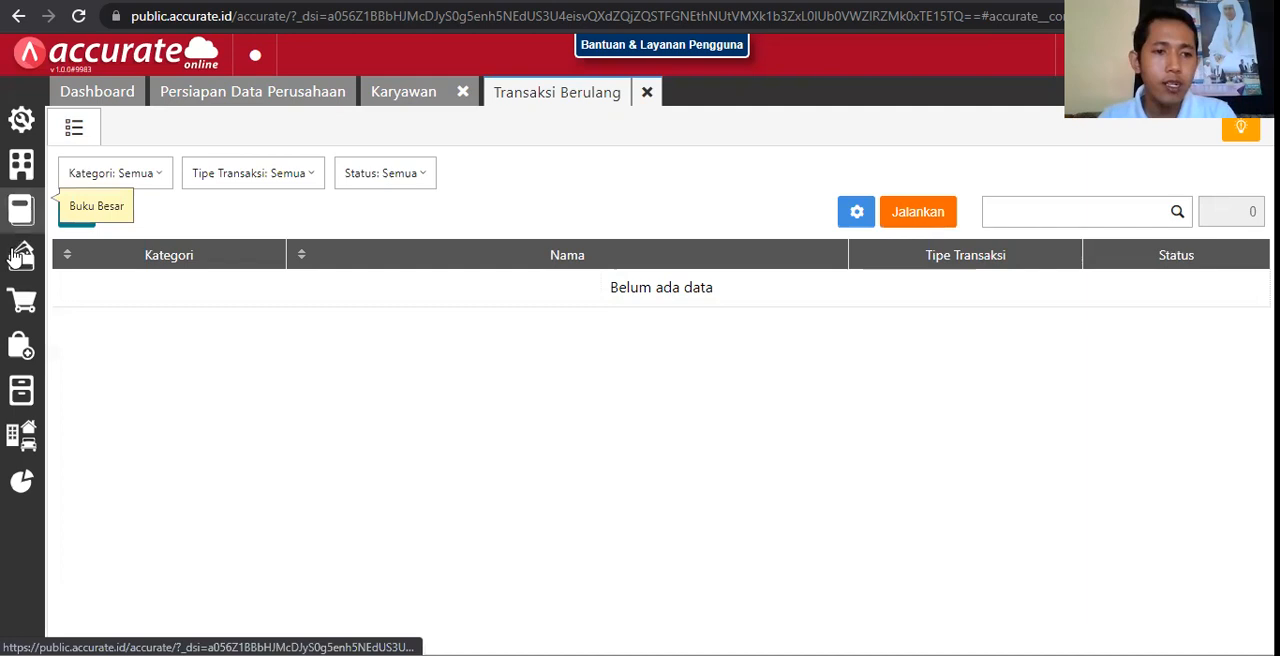
# Step: Open a new Pembayaran record in Kas & Bank and choose Bank as its Kas/Bank account
pyautogui.click(20, 256)
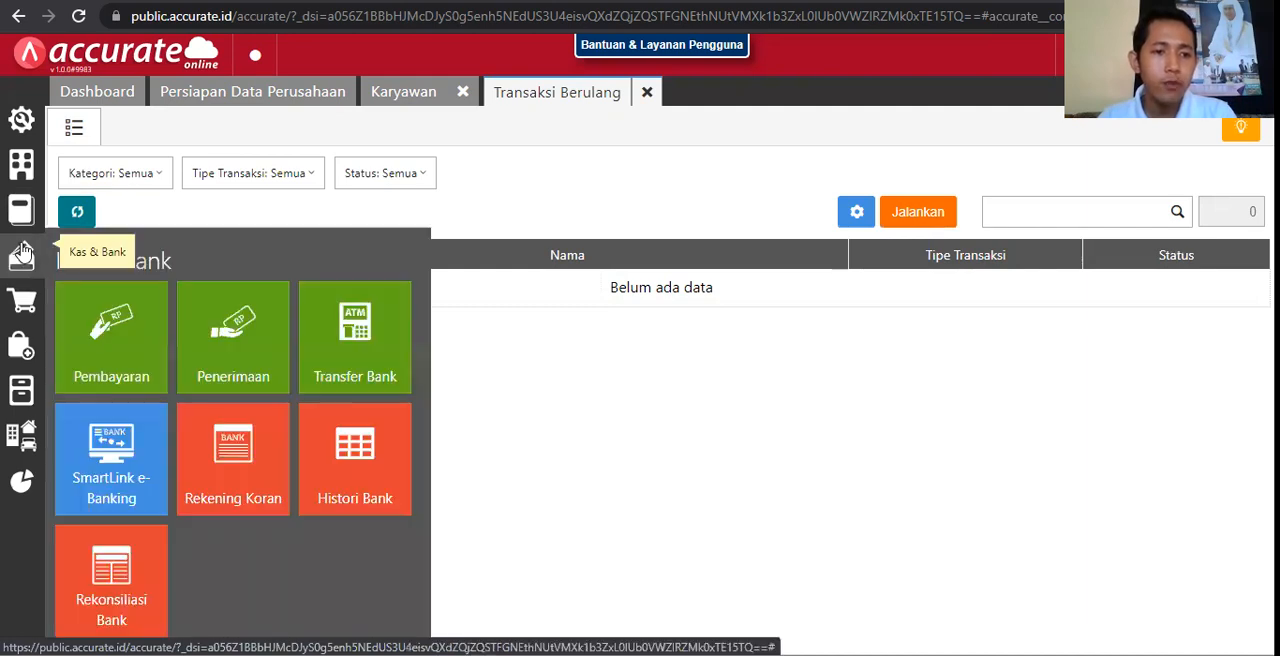
pyautogui.click(97, 333)
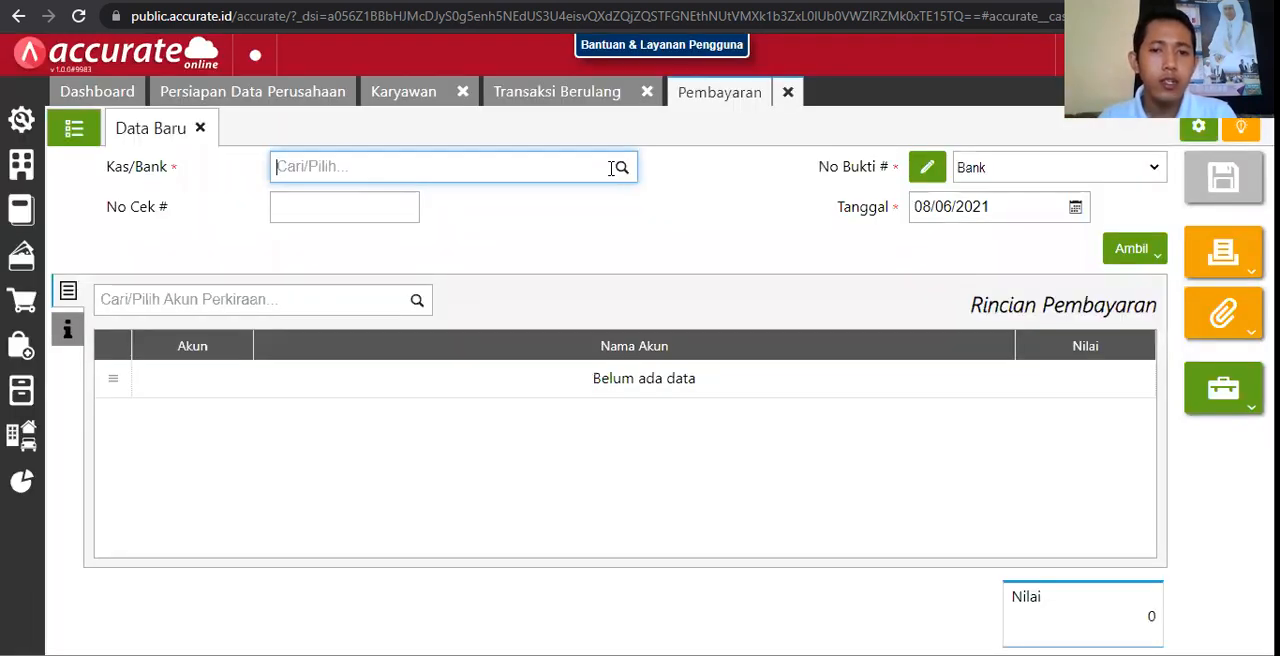
pyautogui.click(620, 167)
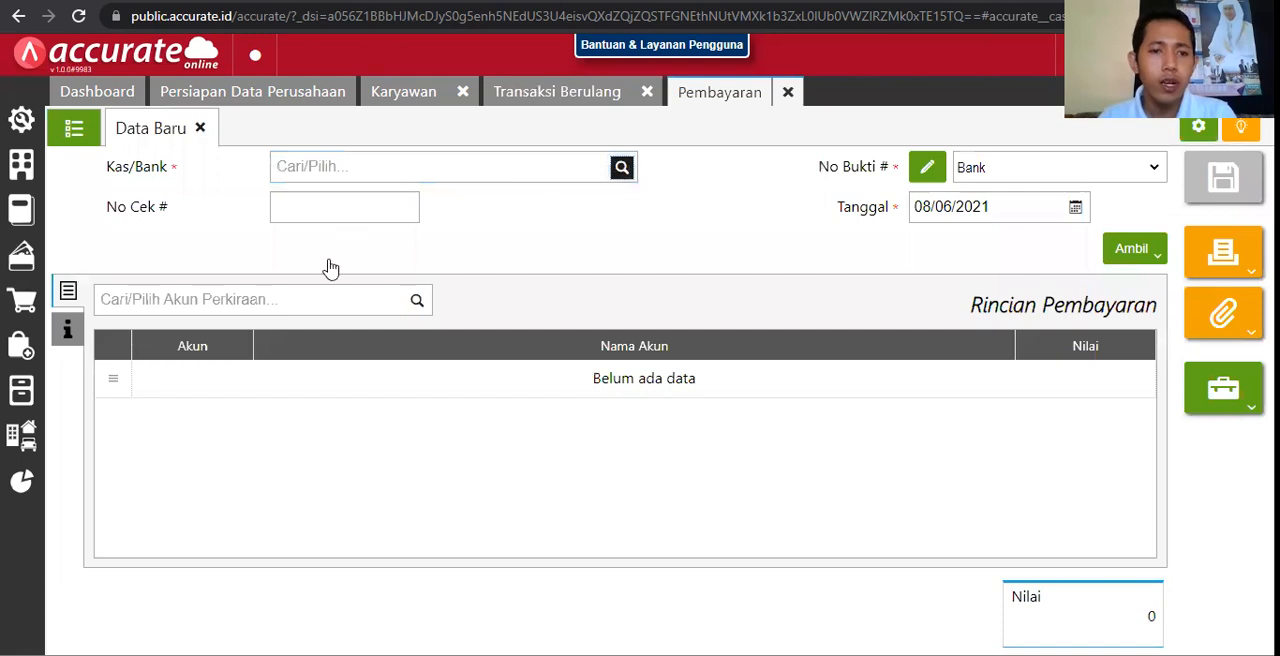
pyautogui.click(330, 268)
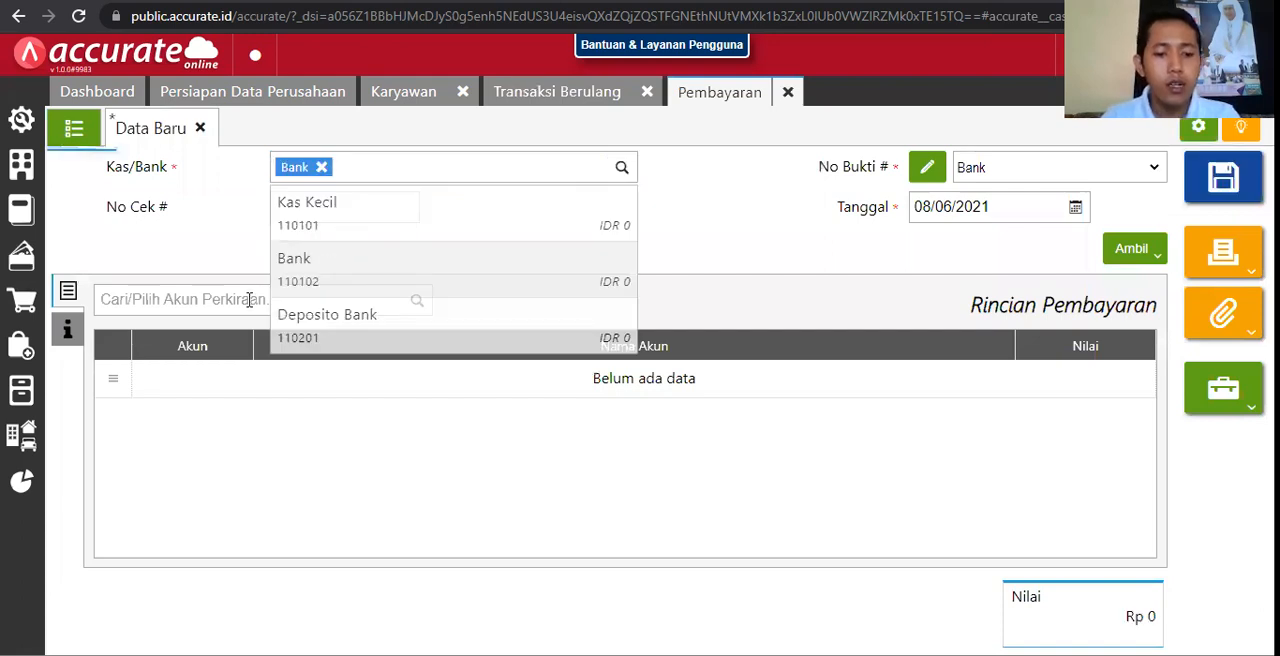
# Step: Add a Beban Sewa Gedung line with a value of Rp 1.000.000 to the payment
pyautogui.click(249, 300)
pyautogui.write('sewa')
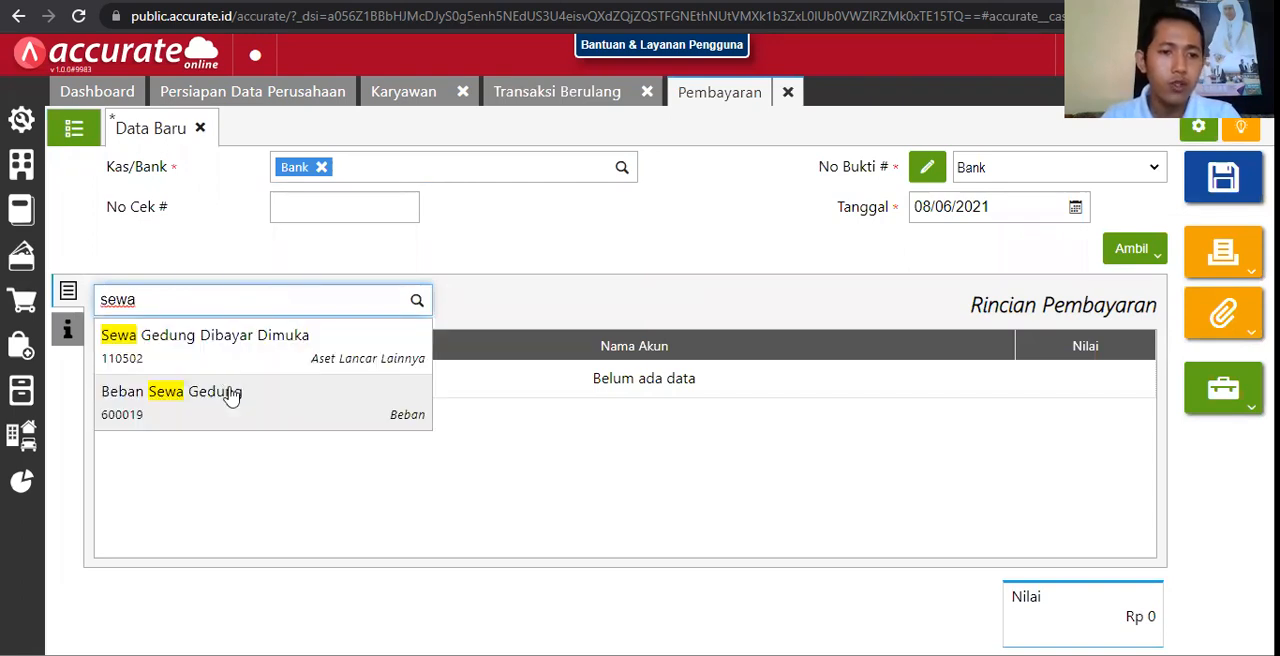
pyautogui.click(249, 397)
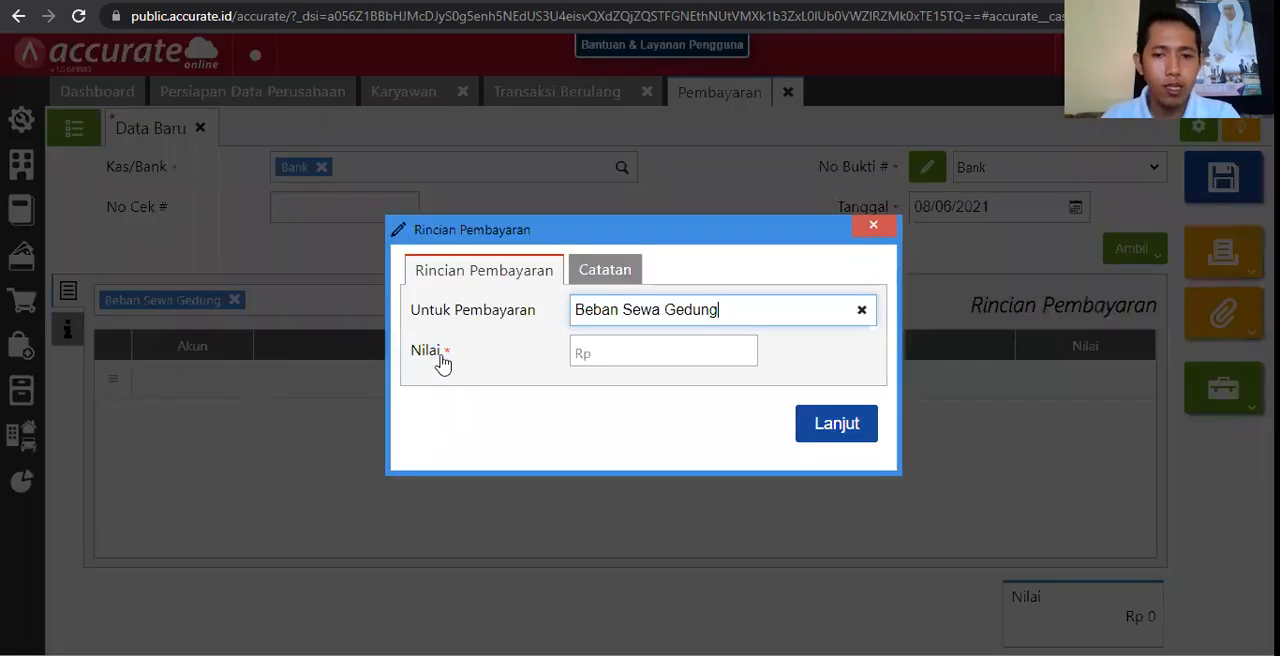
pyautogui.click(628, 343)
pyautogui.write('10.000.000')
pyautogui.press('BackSpace')
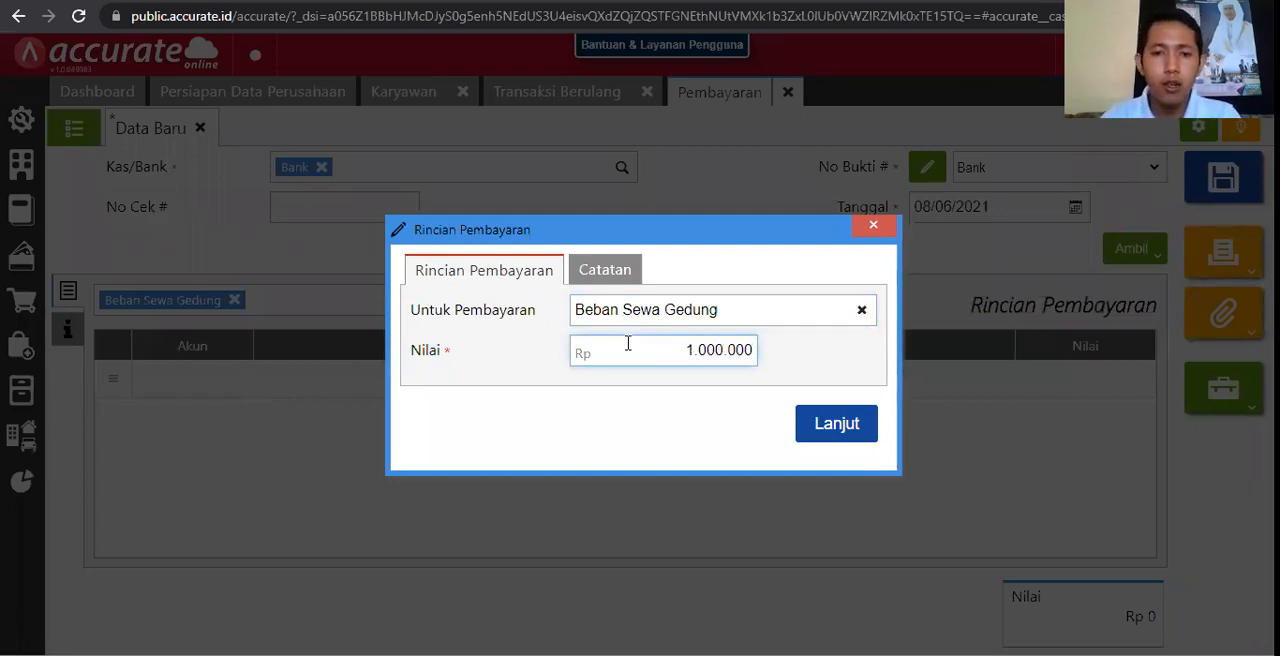
pyautogui.click(852, 412)
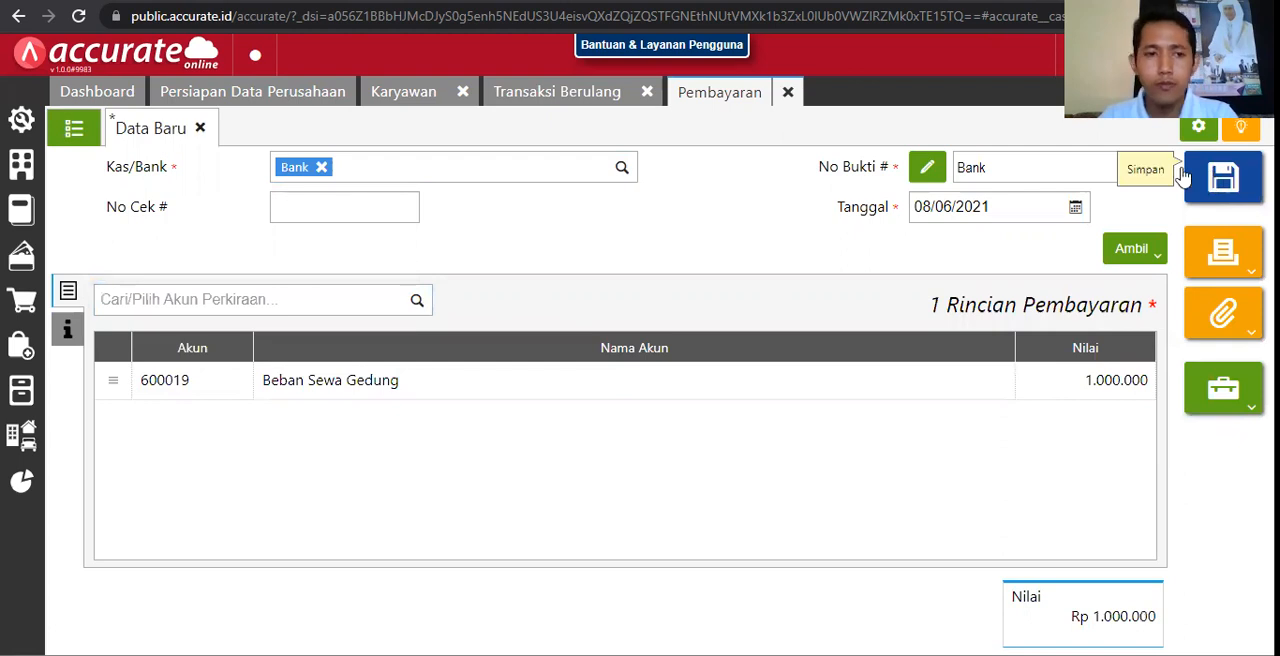
# Step: Save the payment and check the additional actions offered for the saved record
pyautogui.click(1220, 178)
pyautogui.click(197, 129)
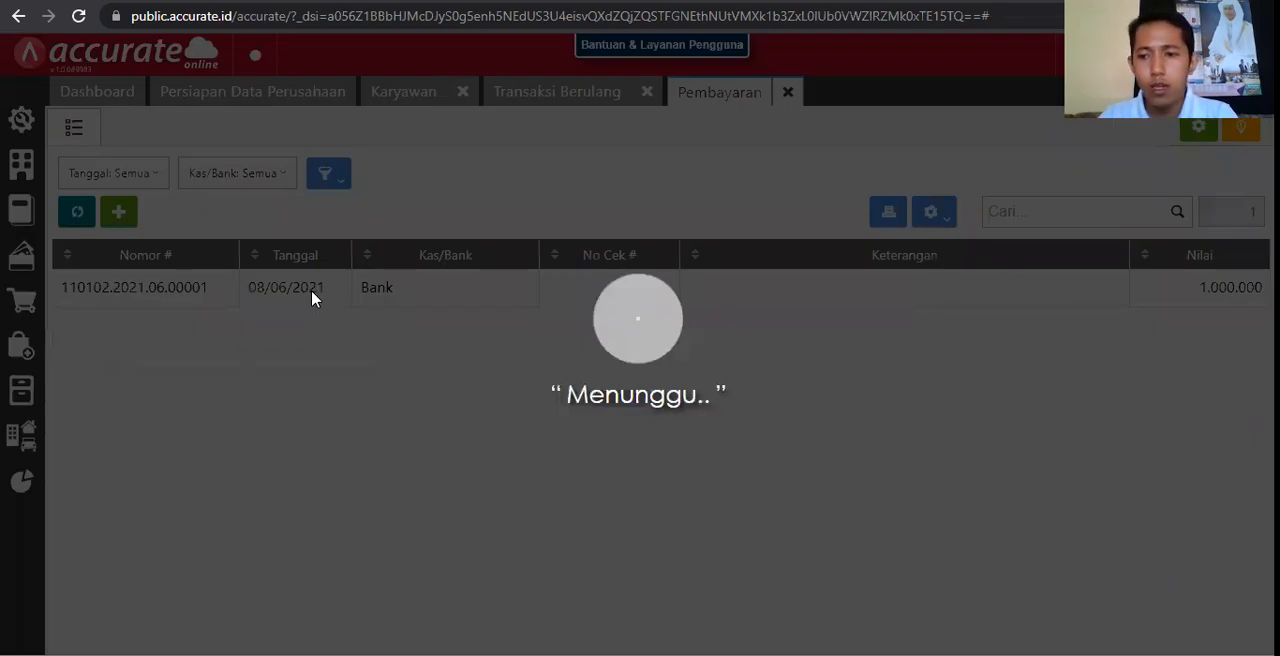
pyautogui.click(1234, 393)
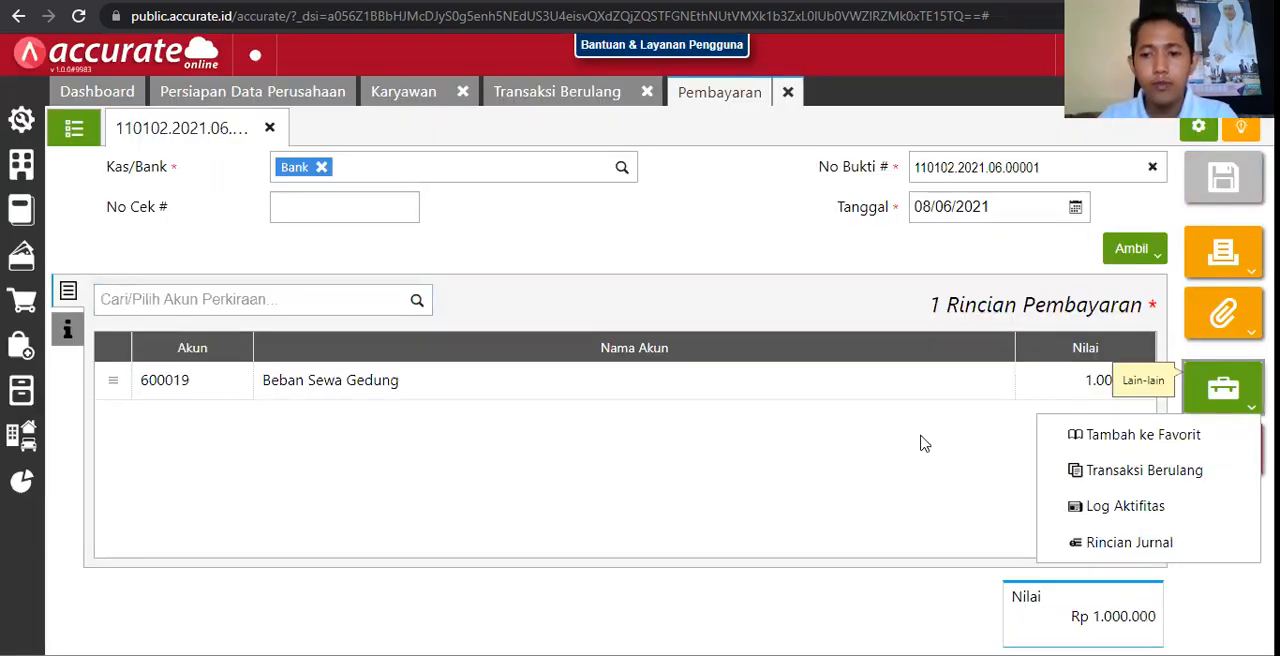
pyautogui.click(1094, 532)
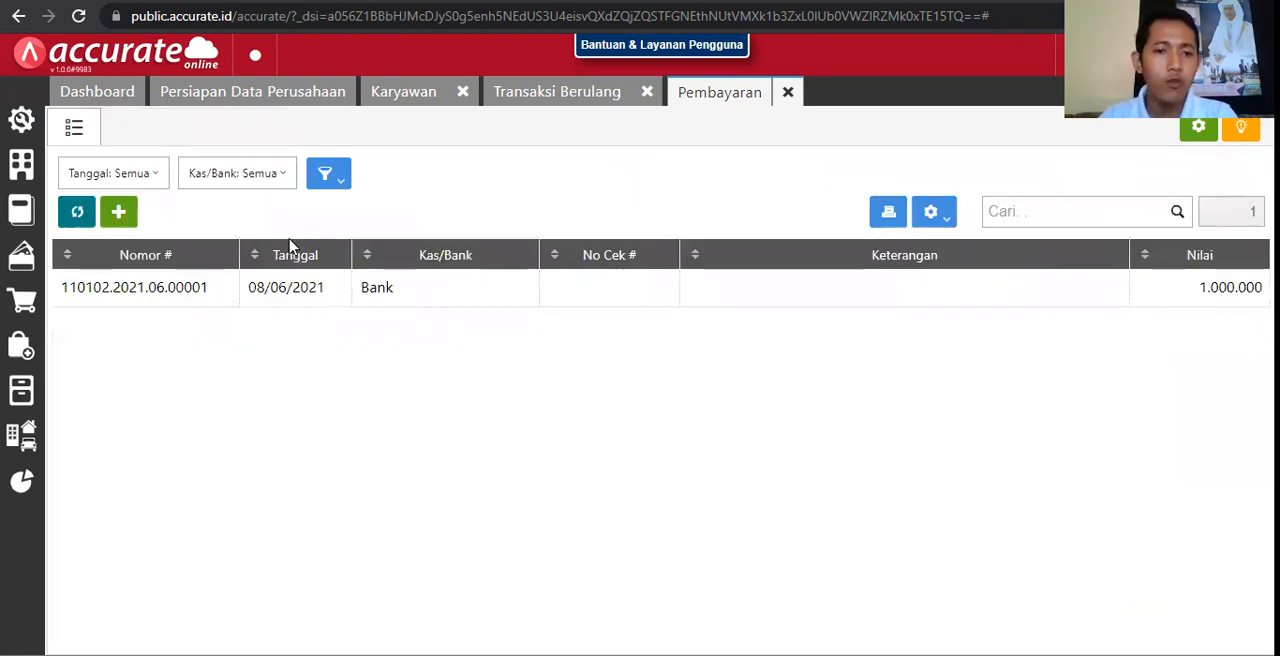
# Step: Reopen the saved bank payment and set it up as a Transaksi Berulang named Bayar Sewa Gedung
pyautogui.click(258, 298)
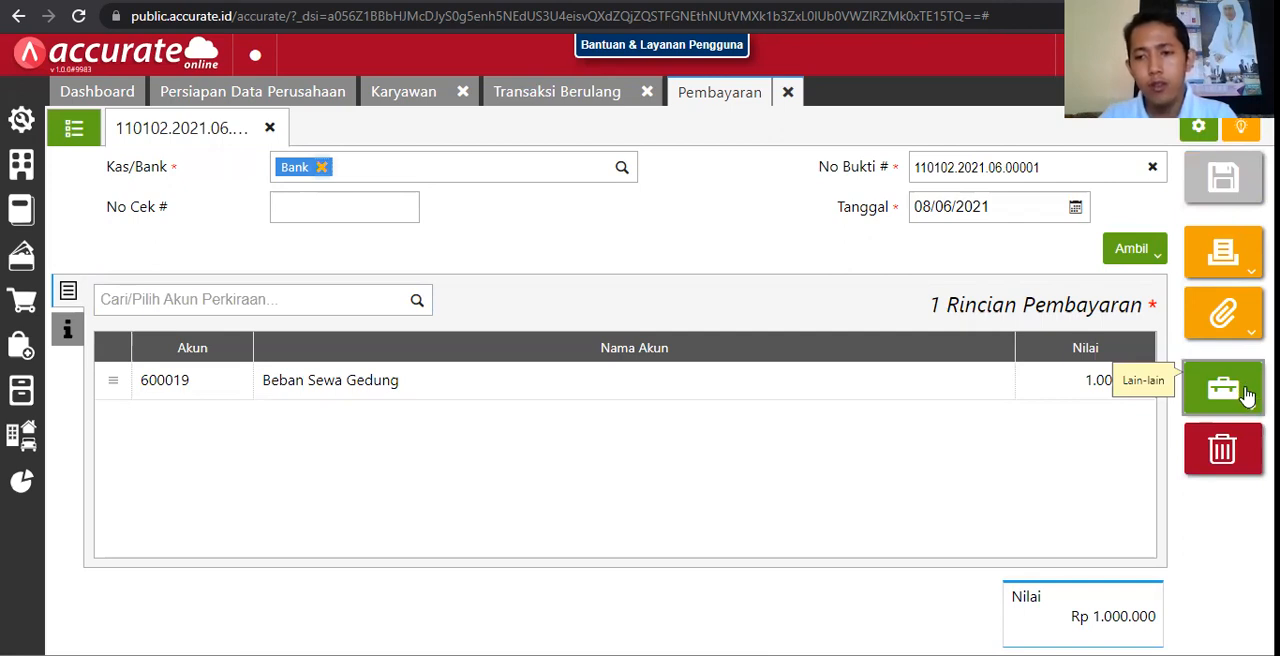
pyautogui.click(1247, 396)
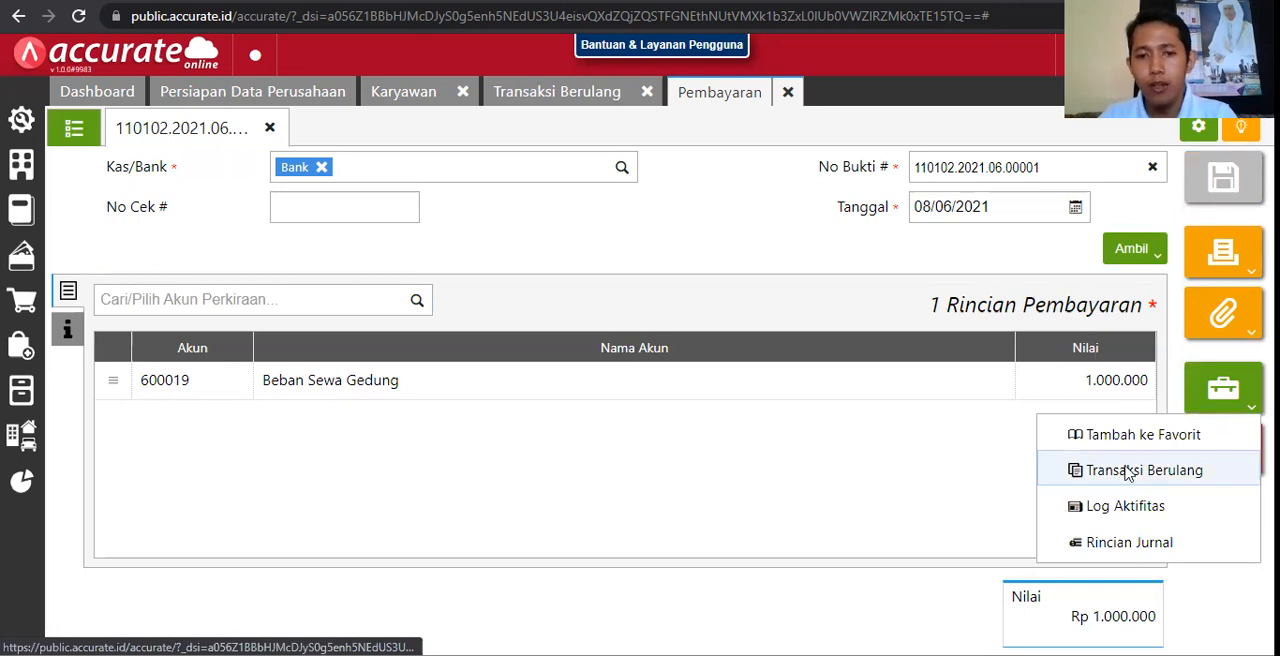
pyautogui.click(1127, 472)
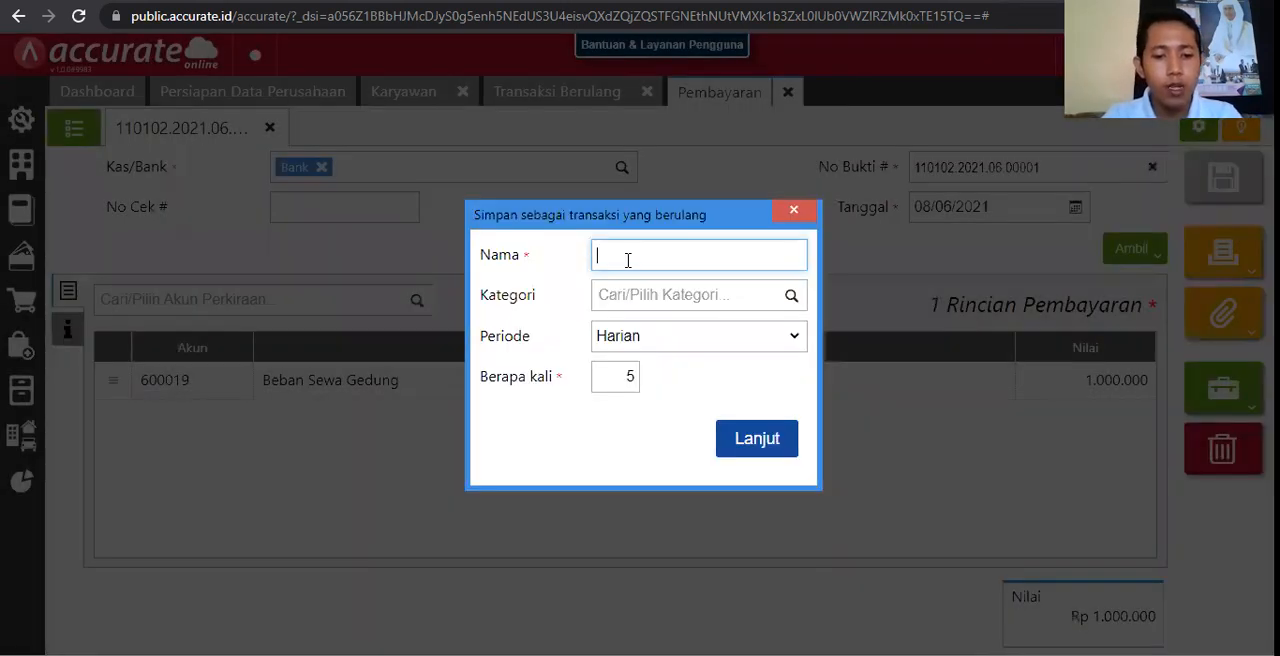
pyautogui.write('Bayar Sewa Gedung')
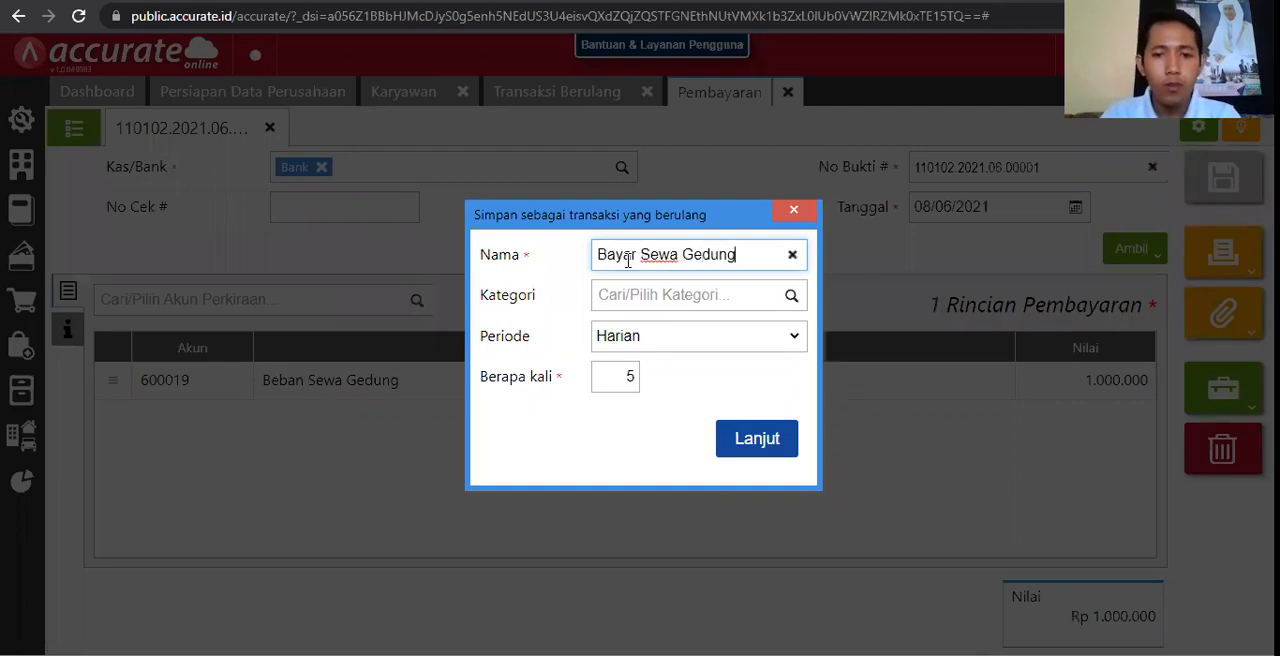
# Step: Set the recurring transaction's Periode to Bulanan, Kategori to UMUM and Berapa kali to 12, and save it
pyautogui.click(650, 338)
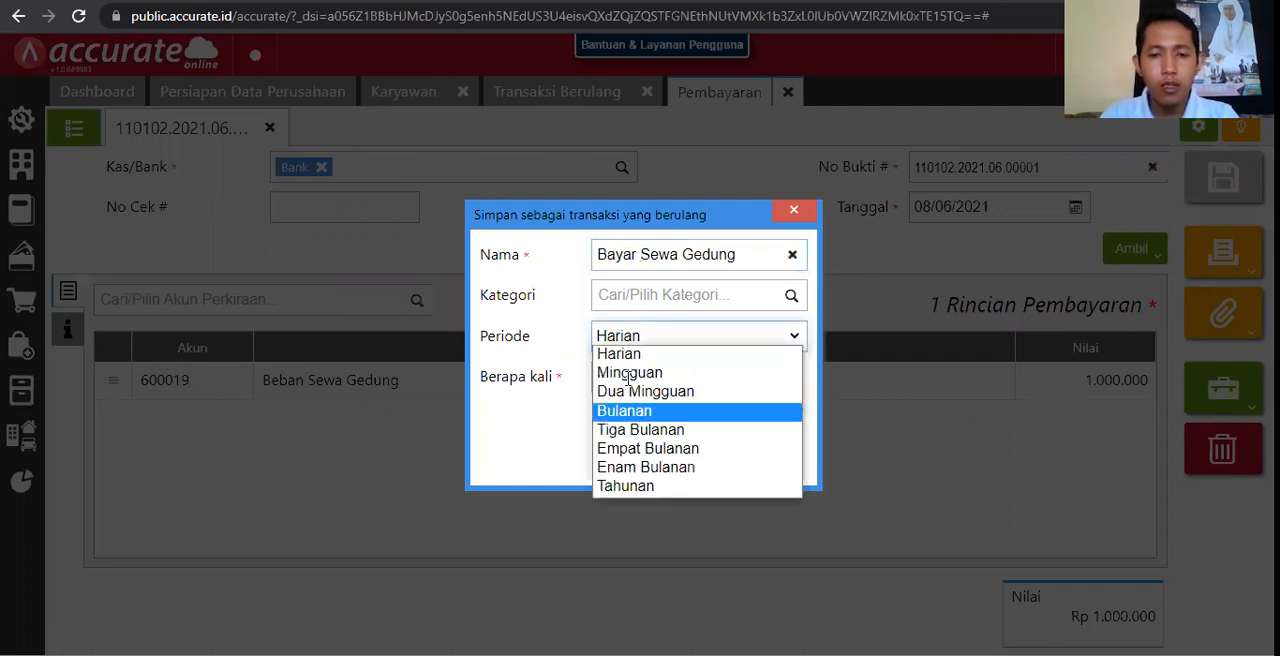
pyautogui.click(629, 411)
pyautogui.click(629, 378)
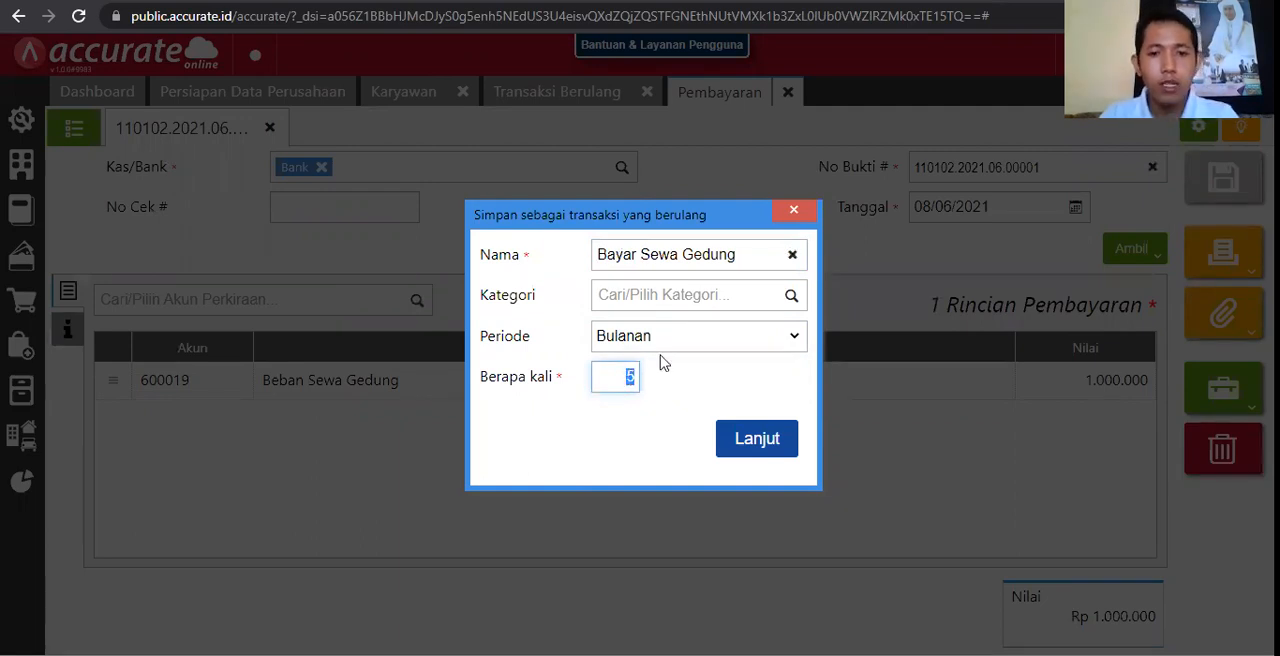
pyautogui.click(794, 303)
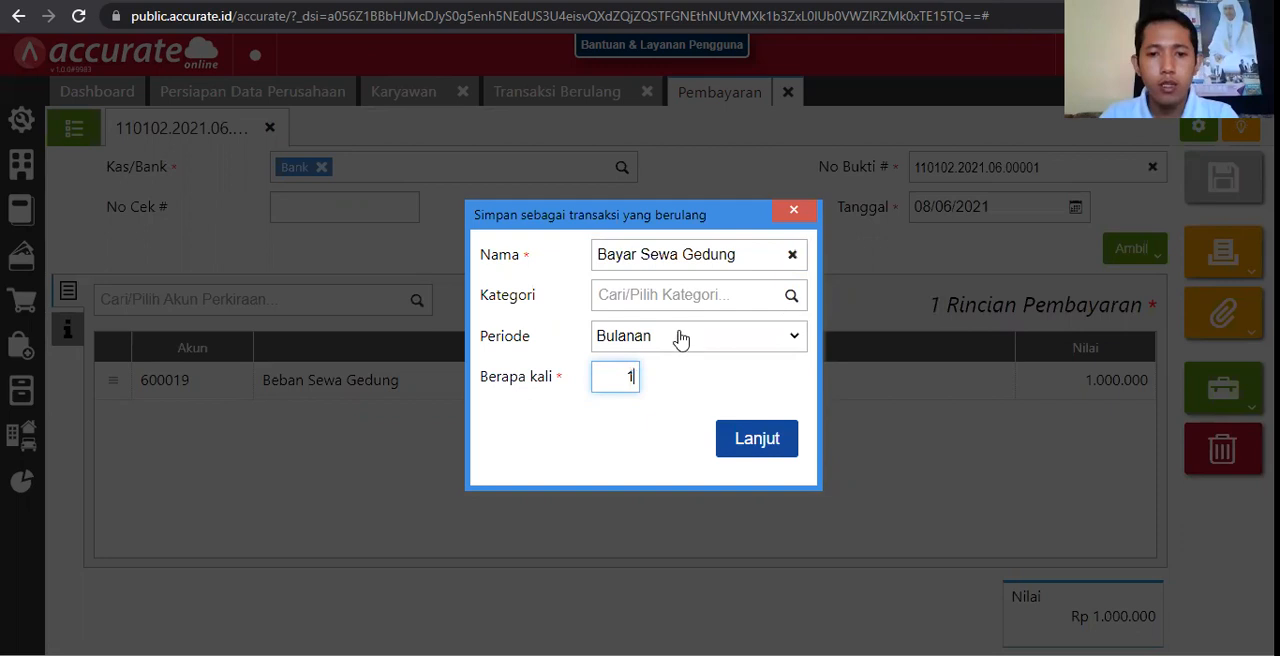
pyautogui.click(632, 331)
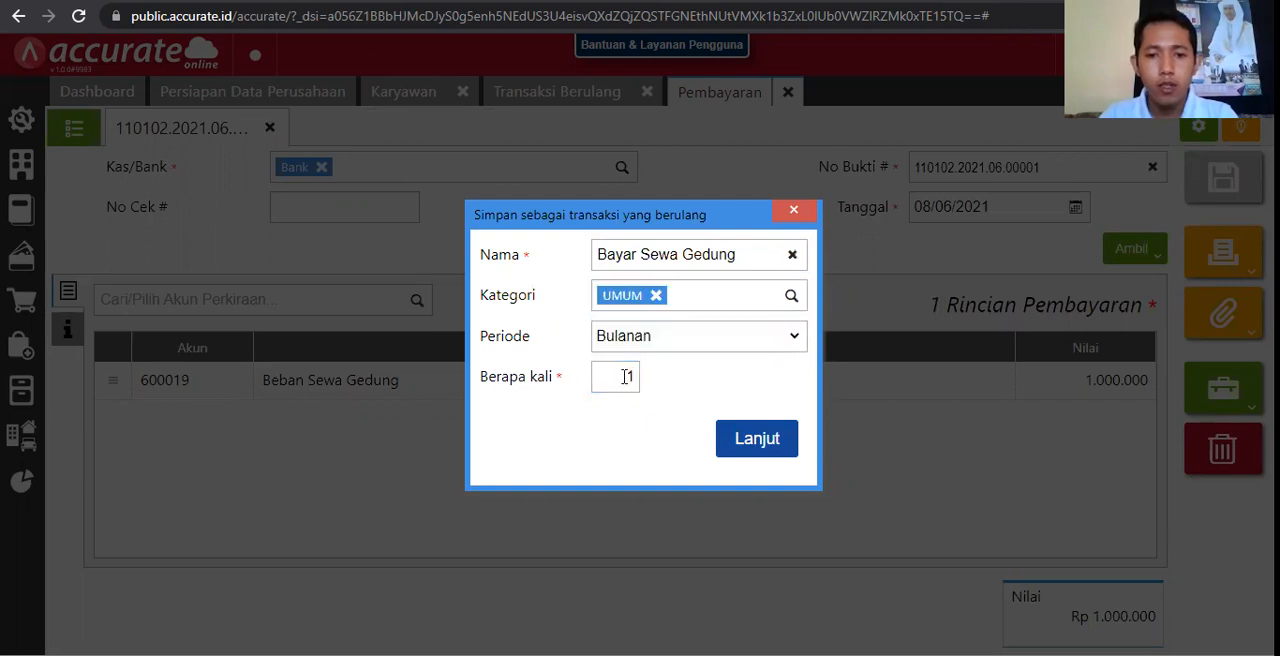
pyautogui.click(625, 376)
pyautogui.write('2')
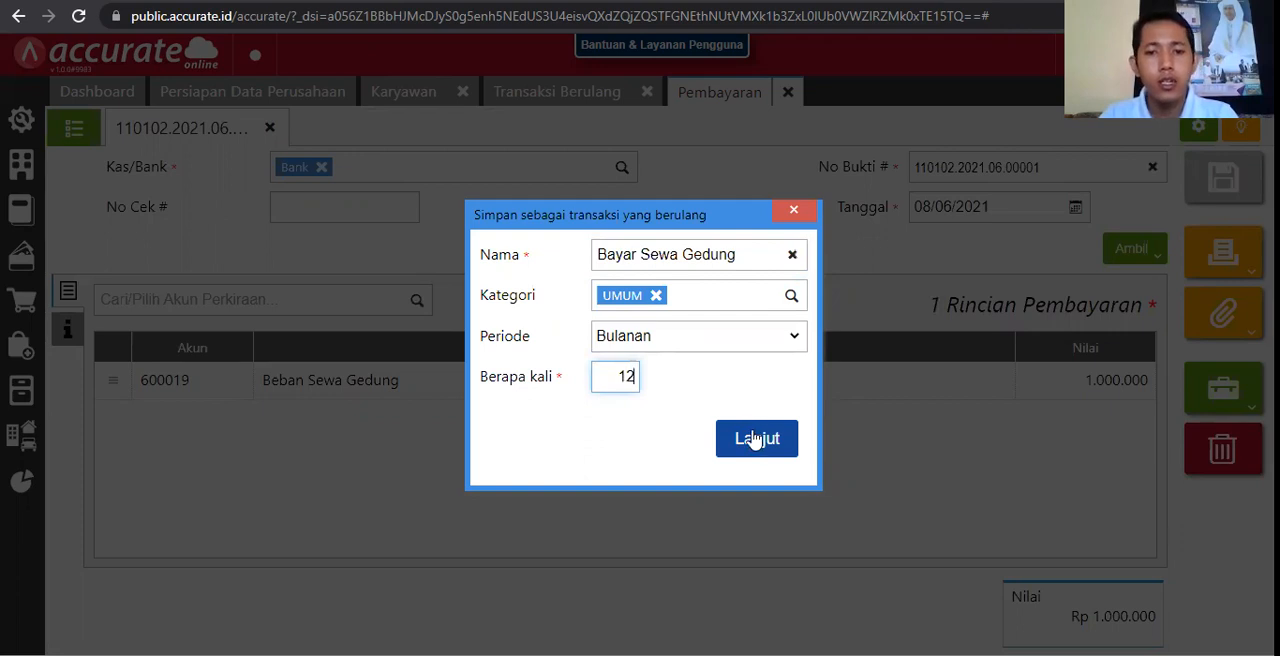
pyautogui.click(756, 440)
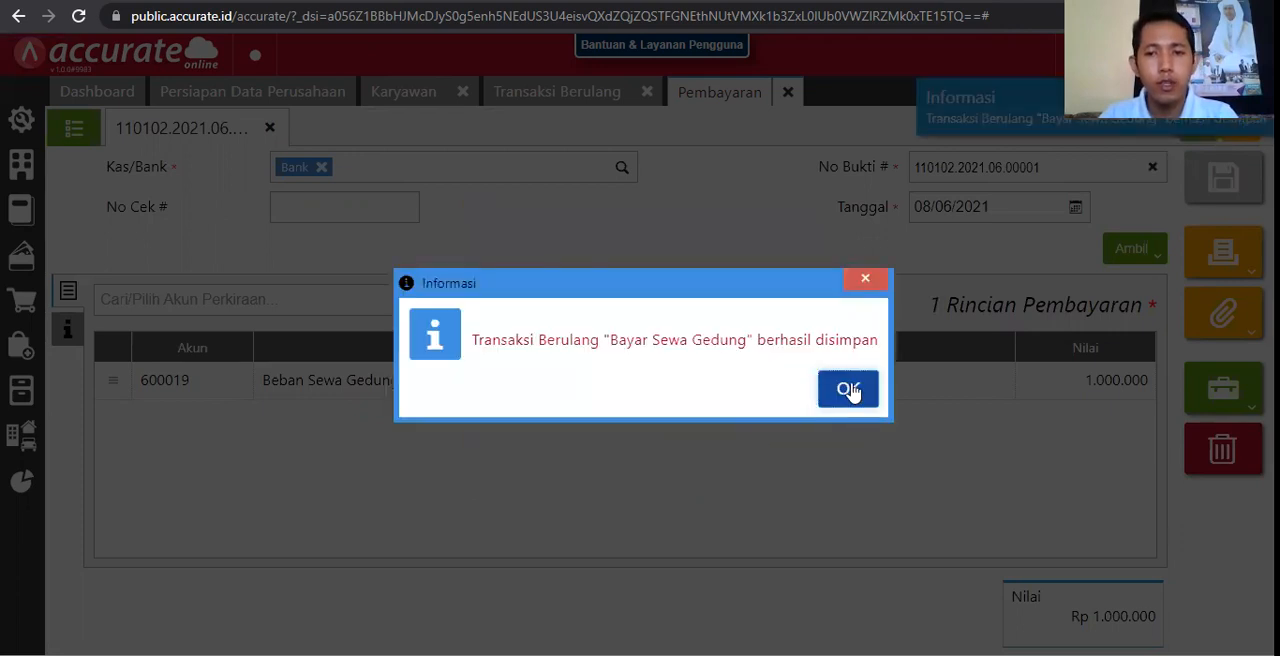
# Step: Close the saved payment and refresh the Transaksi Berulang list to check the Bayar Sewa Gedung entry
pyautogui.click(848, 390)
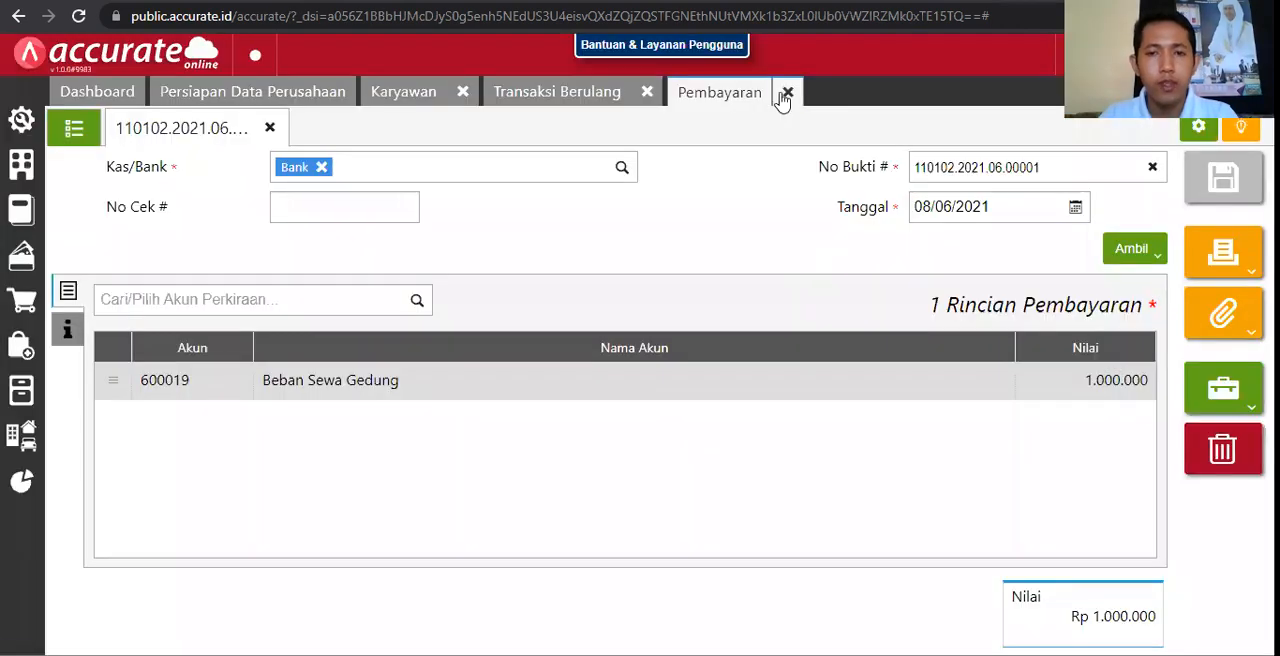
pyautogui.click(787, 93)
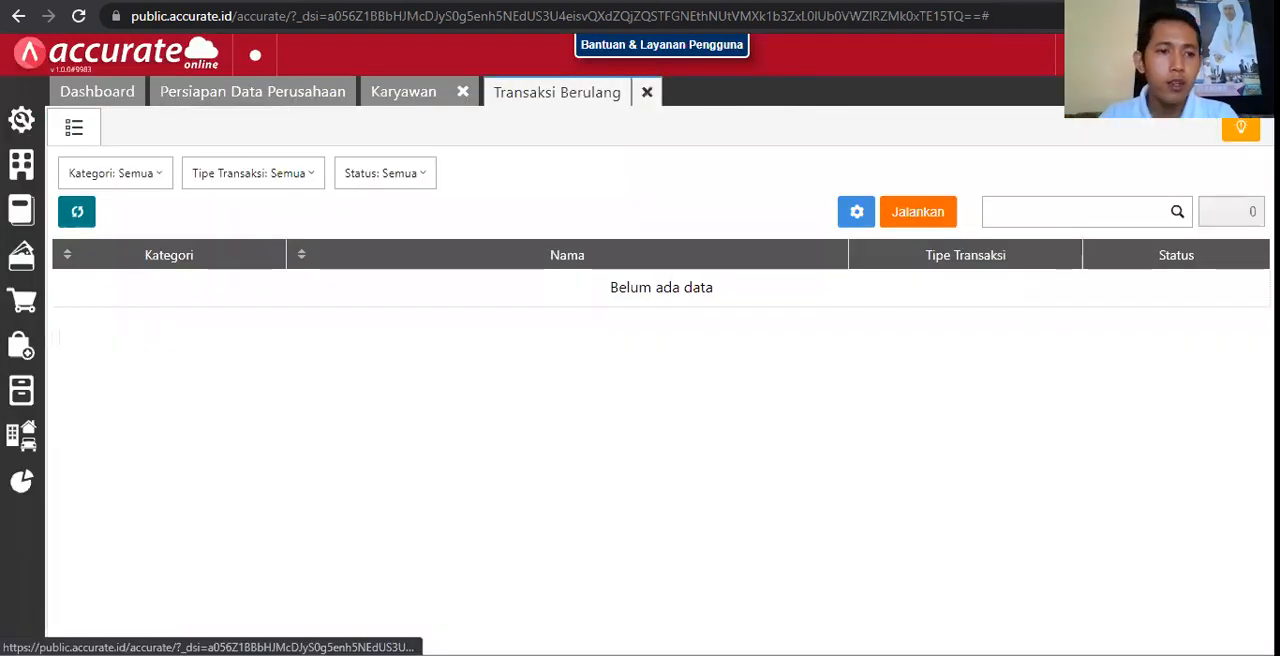
pyautogui.click(22, 168)
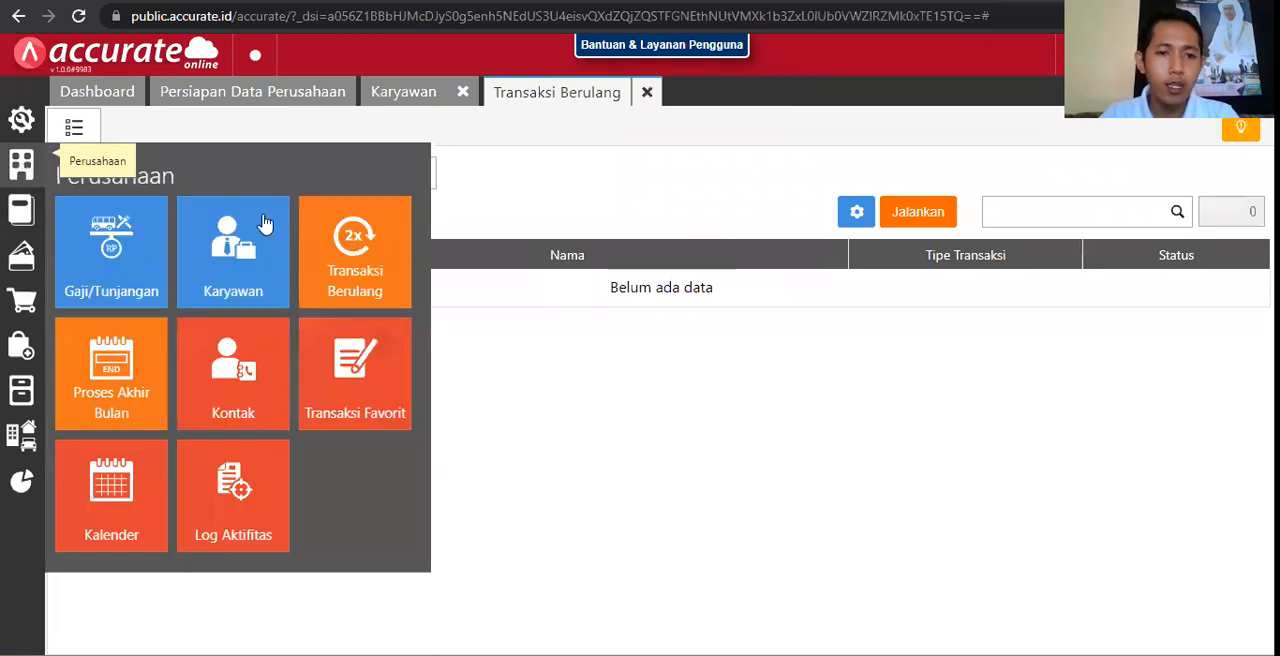
pyautogui.click(351, 253)
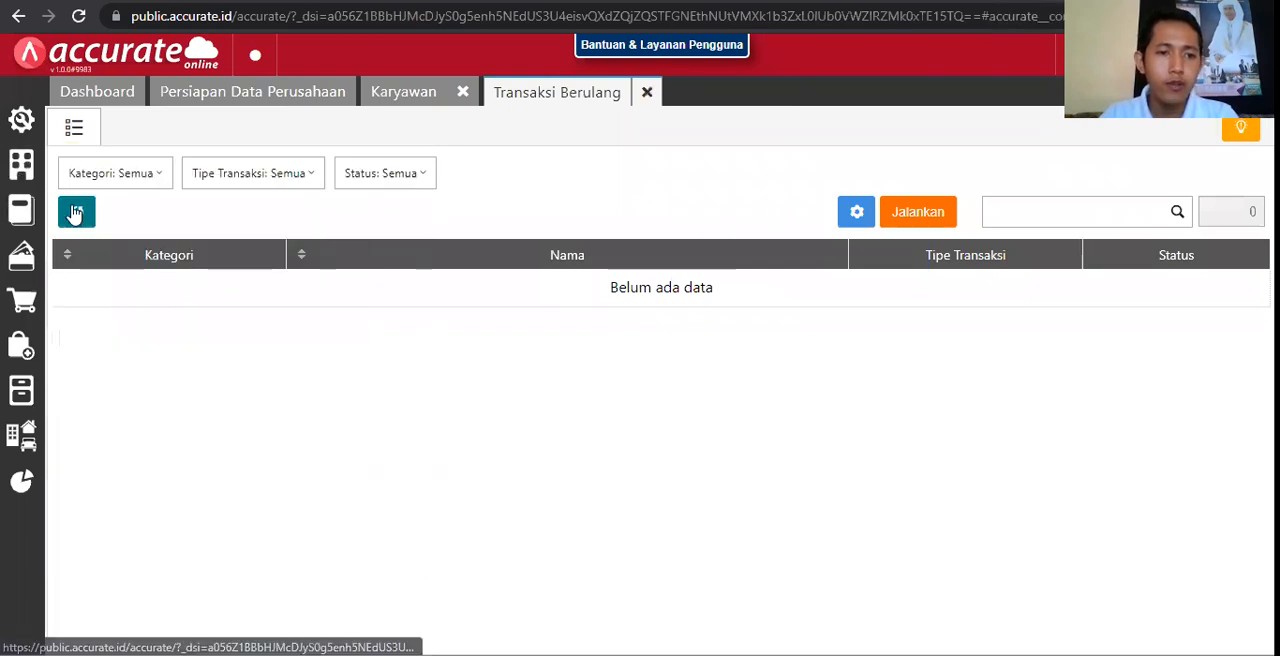
pyautogui.click(75, 213)
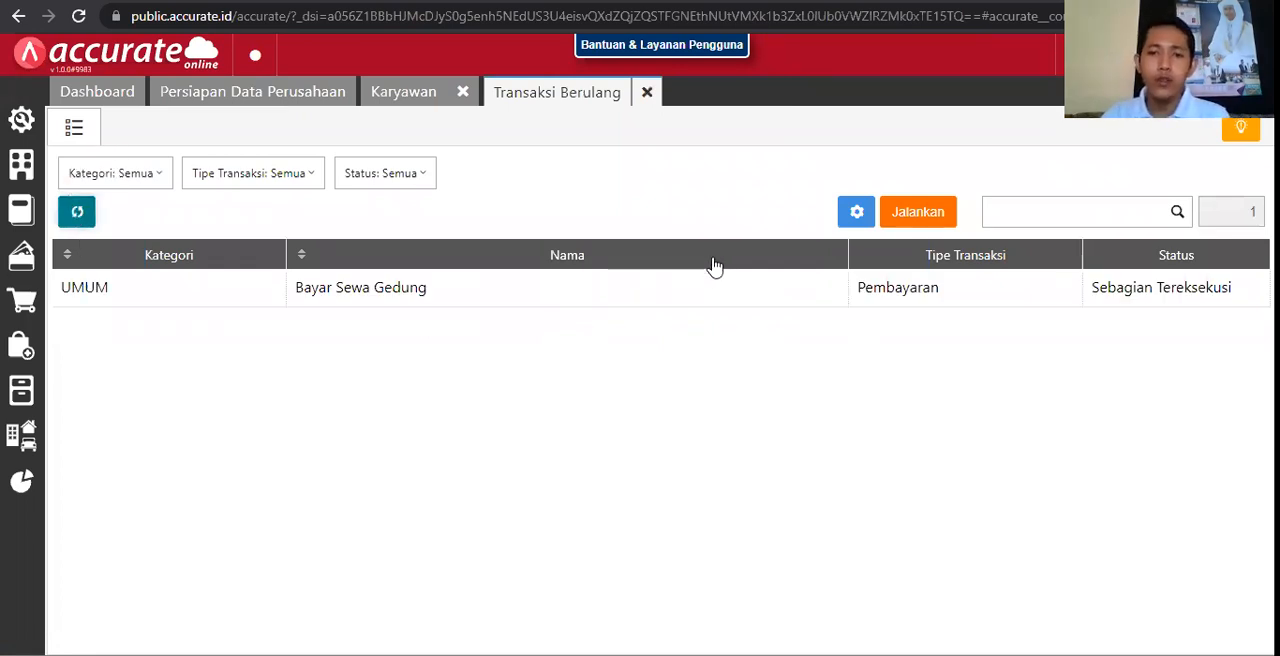
pyautogui.click(670, 288)
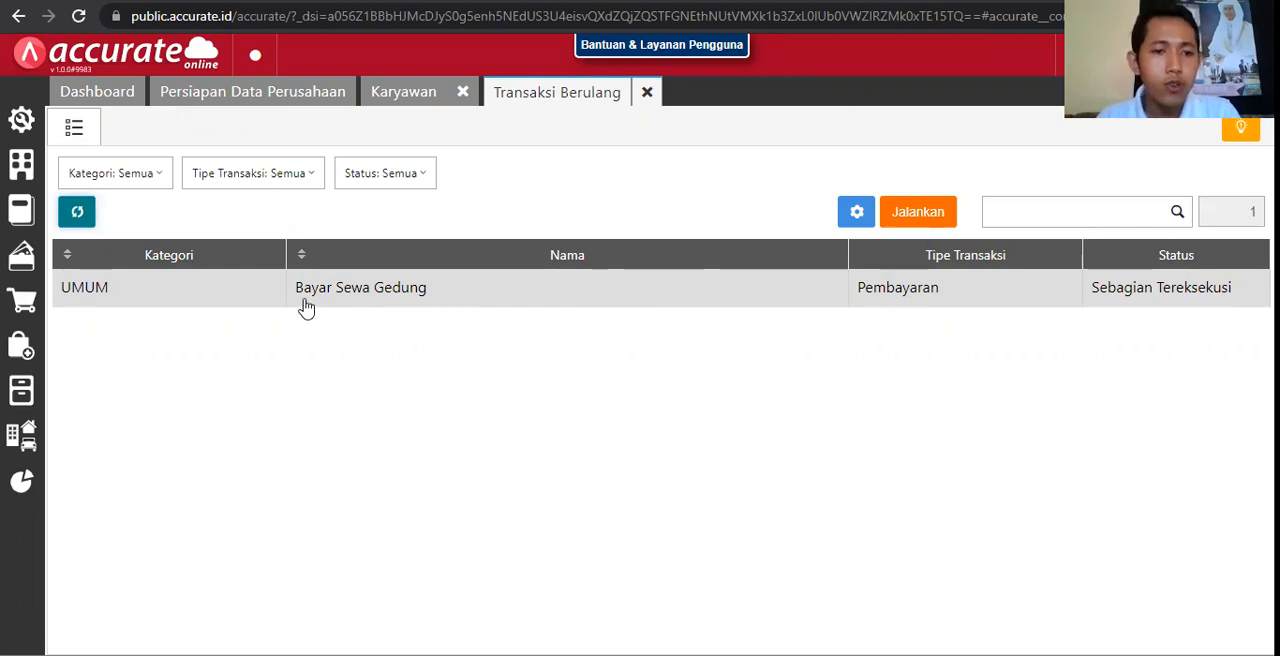
# Step: Check which recurring transactions can be run and the Tipe Transaksi choices, without running any, and close the Transaksi Berulang list
pyautogui.click(918, 216)
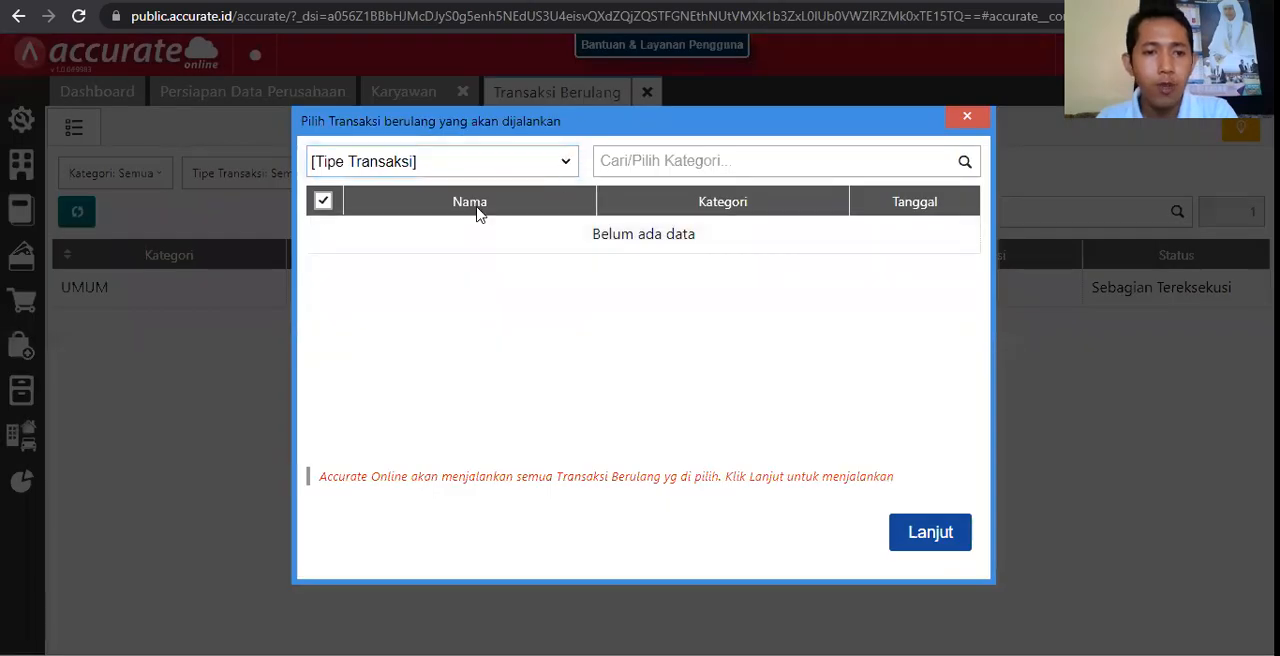
pyautogui.click(475, 165)
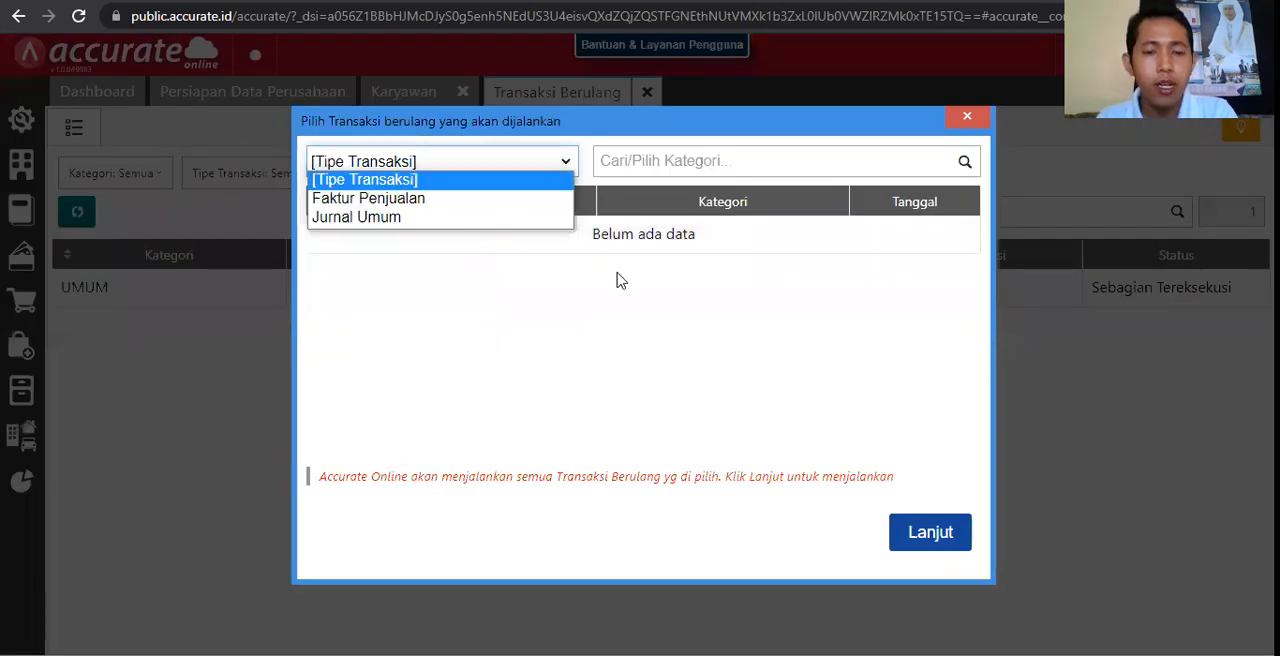
pyautogui.click(648, 357)
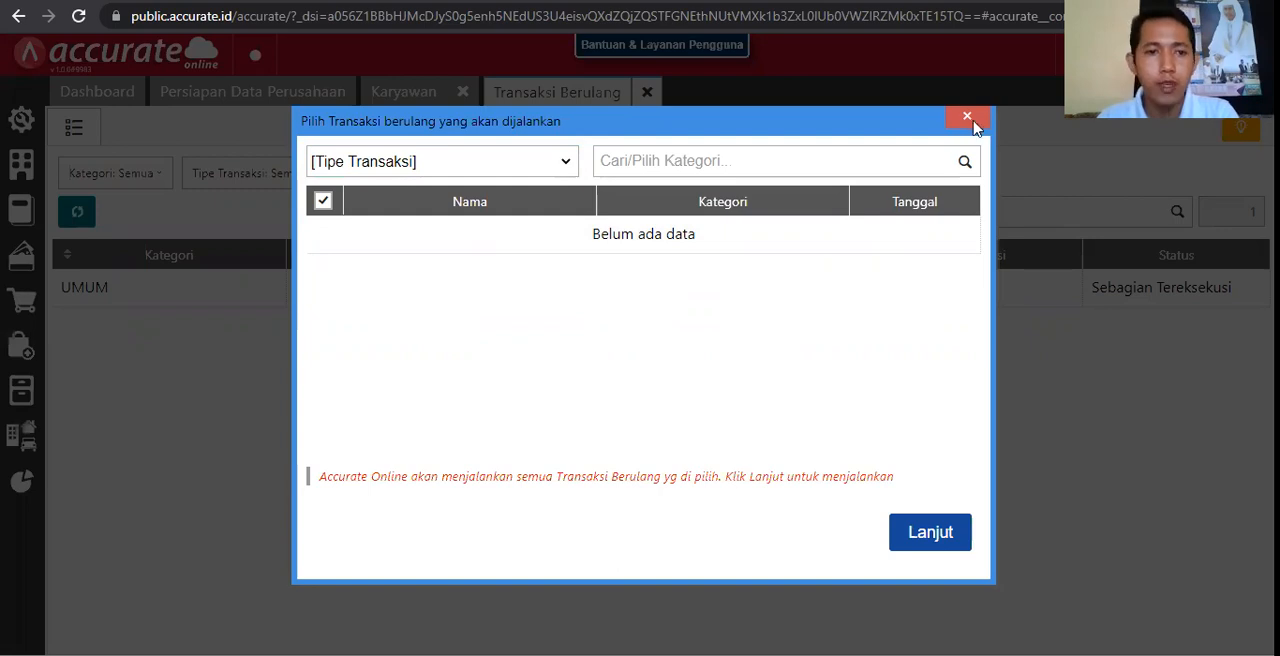
pyautogui.click(970, 119)
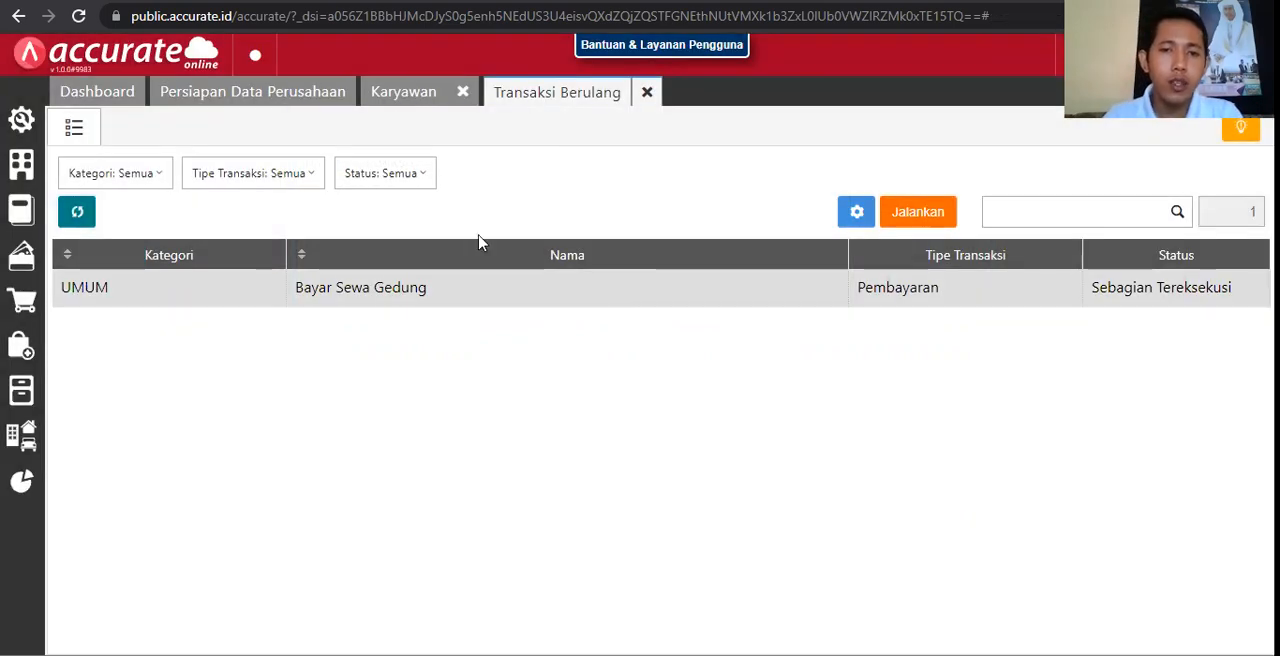
pyautogui.click(647, 93)
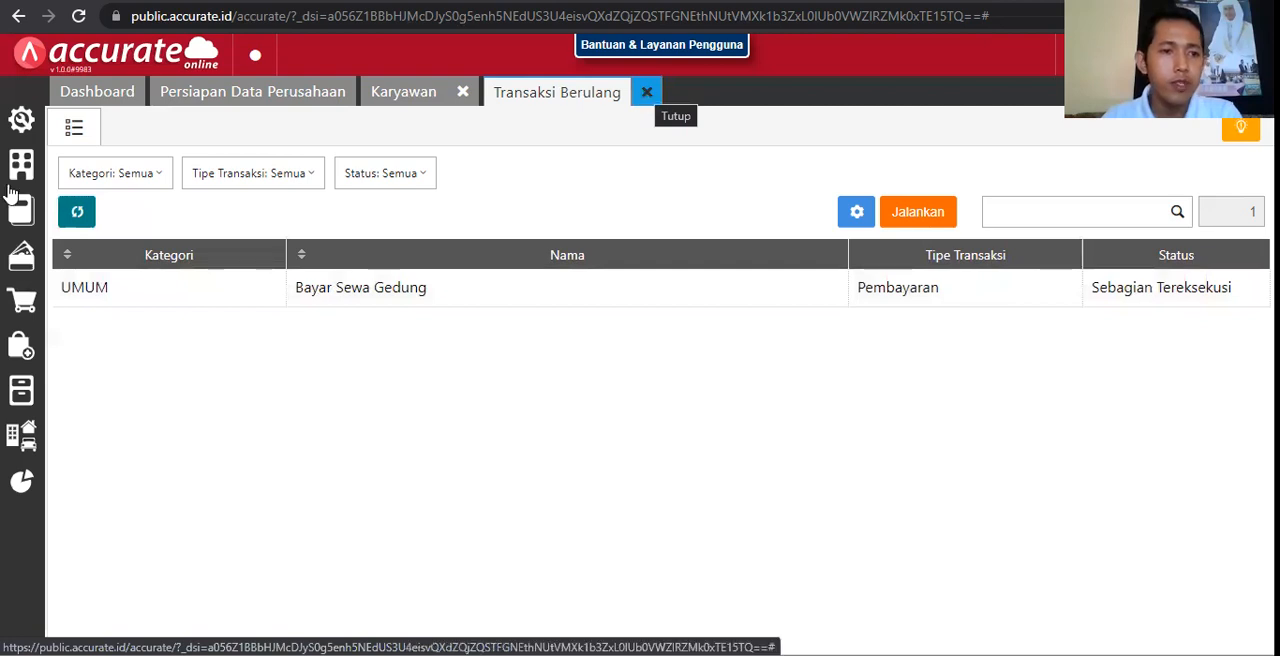
# Step: Create and save a Proses Akhir Bulan record for Januari 2021, and close the new data form
pyautogui.click(19, 172)
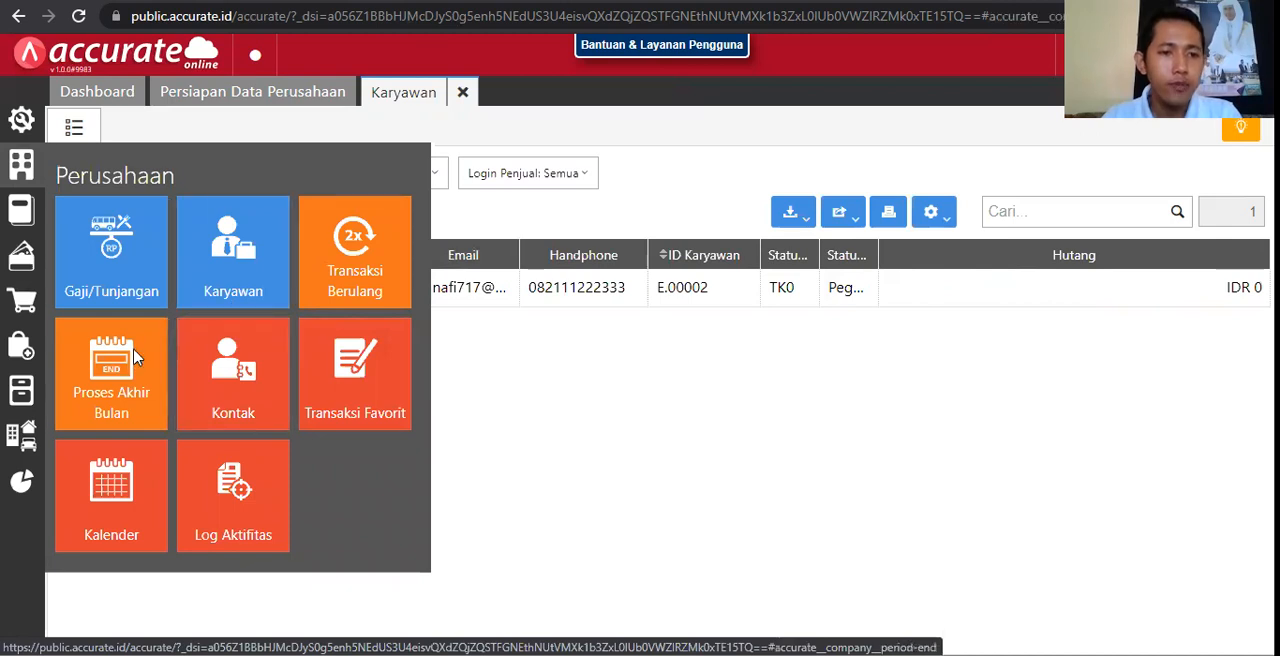
pyautogui.click(137, 358)
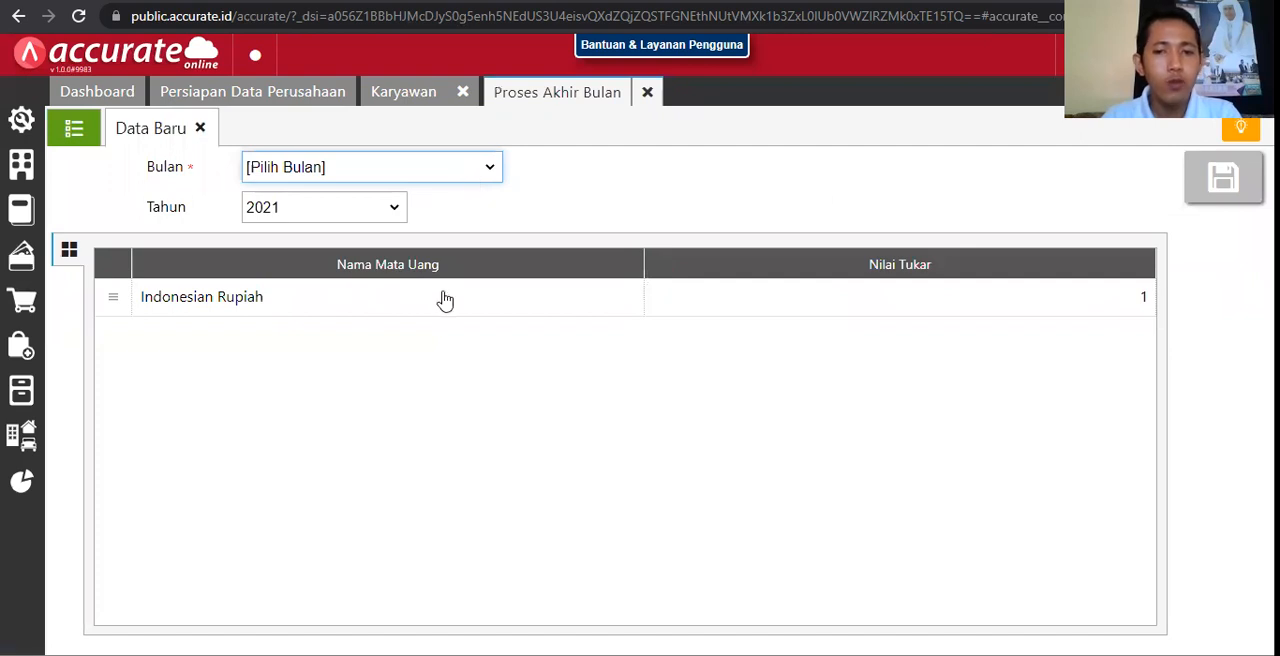
pyautogui.click(595, 314)
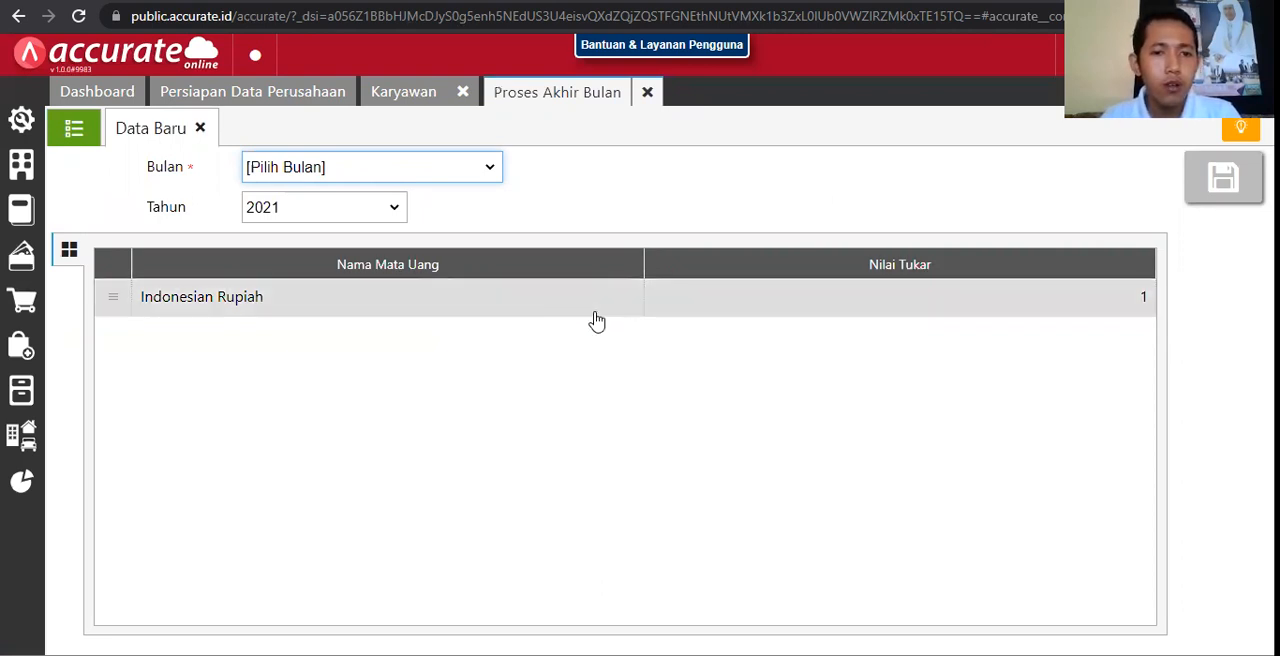
pyautogui.click(493, 176)
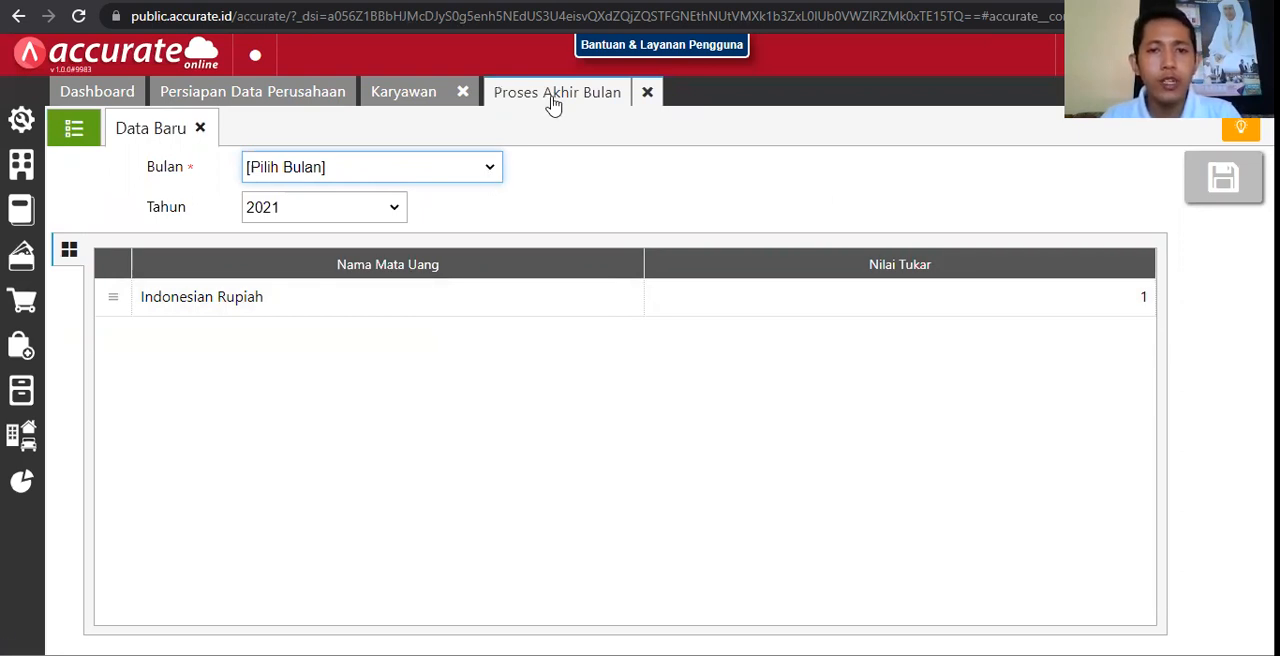
pyautogui.click(462, 172)
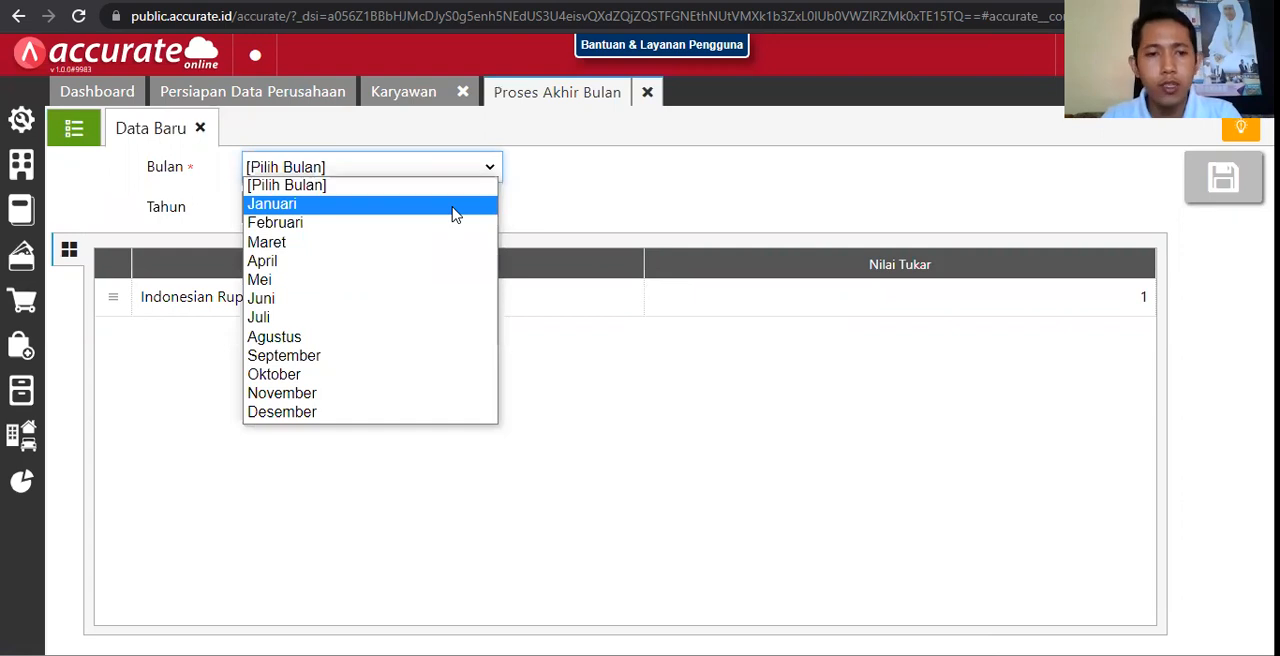
pyautogui.click(453, 208)
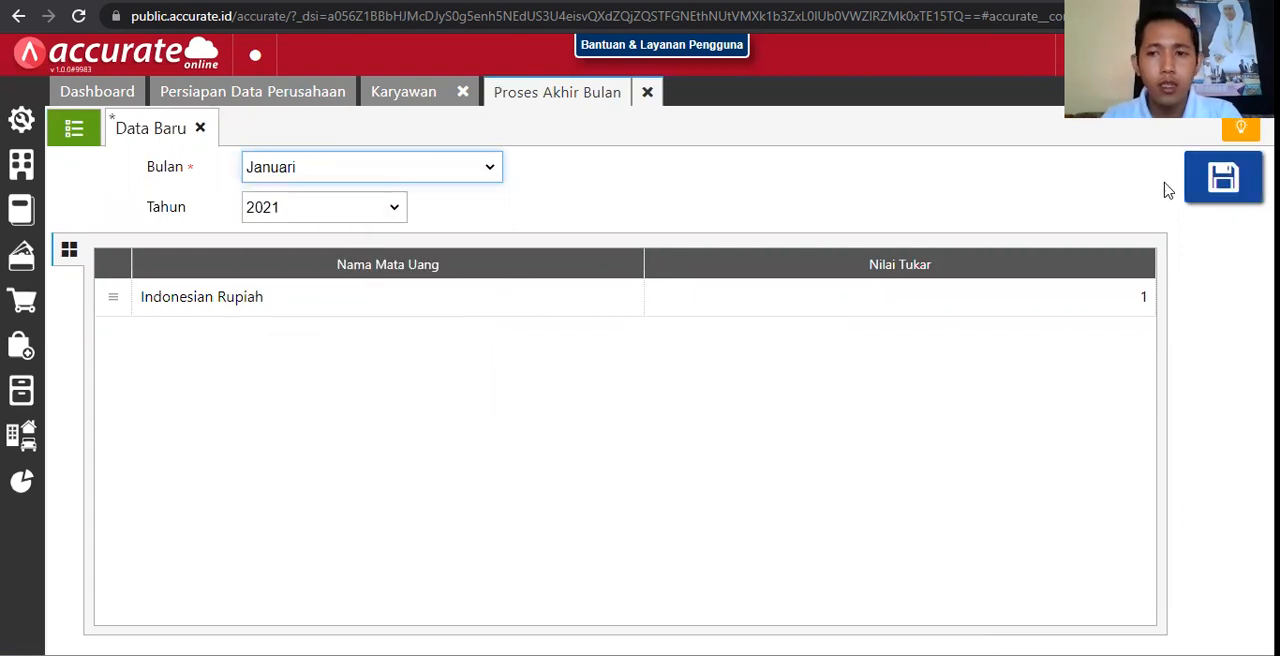
pyautogui.click(1222, 178)
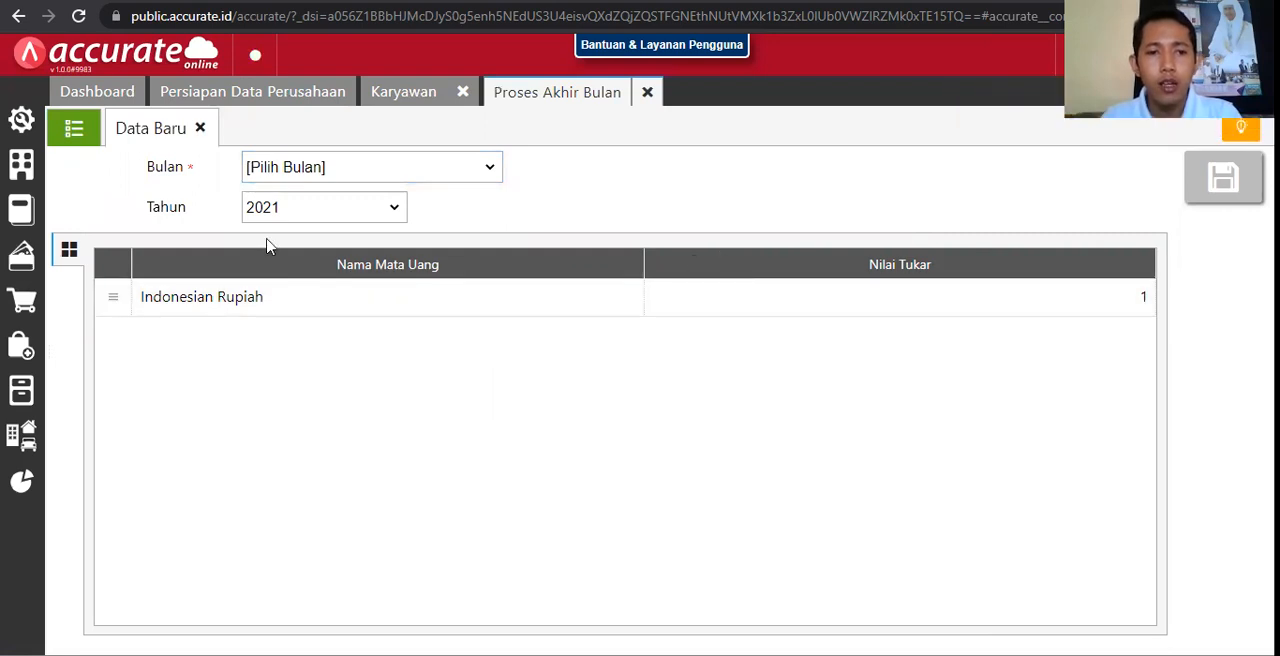
pyautogui.click(199, 129)
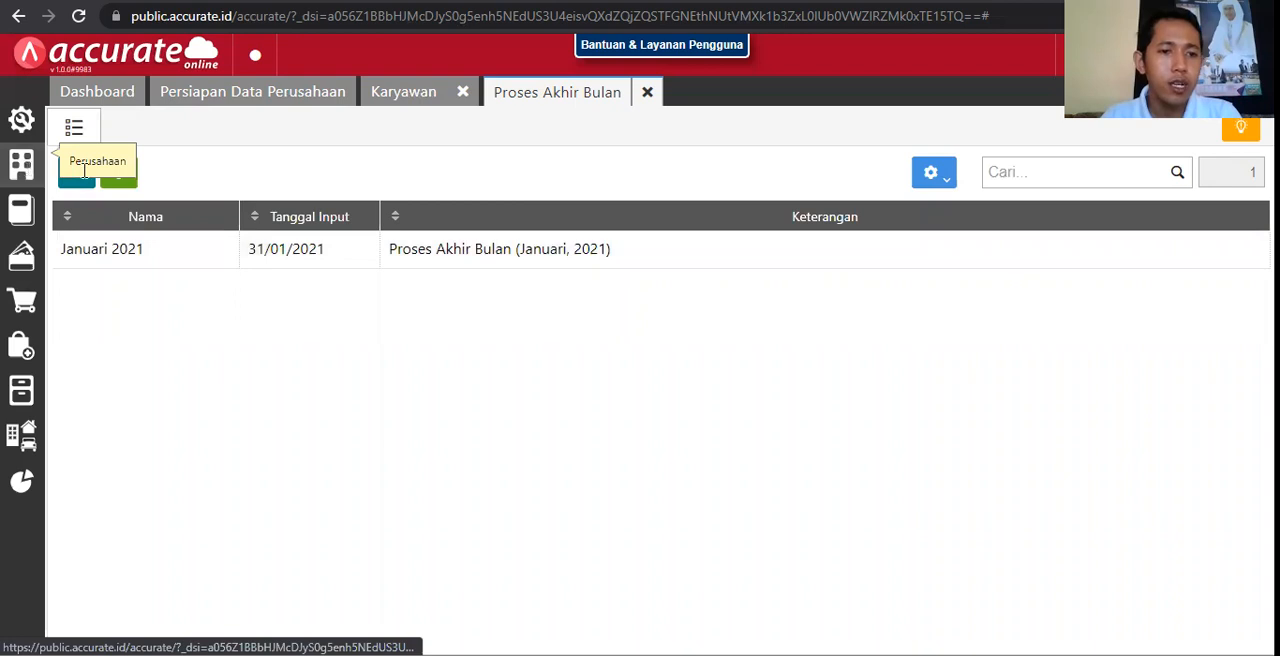
# Step: View the company's Kontak list and look over the Perusahaan, Pembelian and Penjualan modules
pyautogui.click(27, 176)
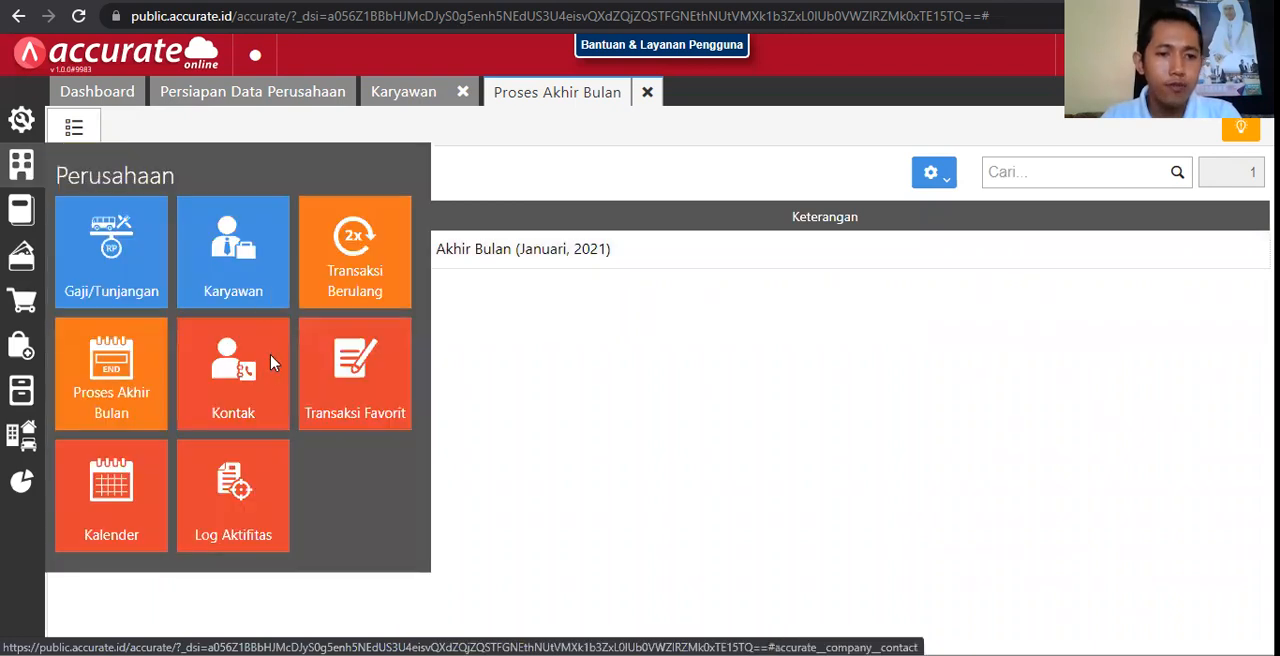
pyautogui.click(272, 363)
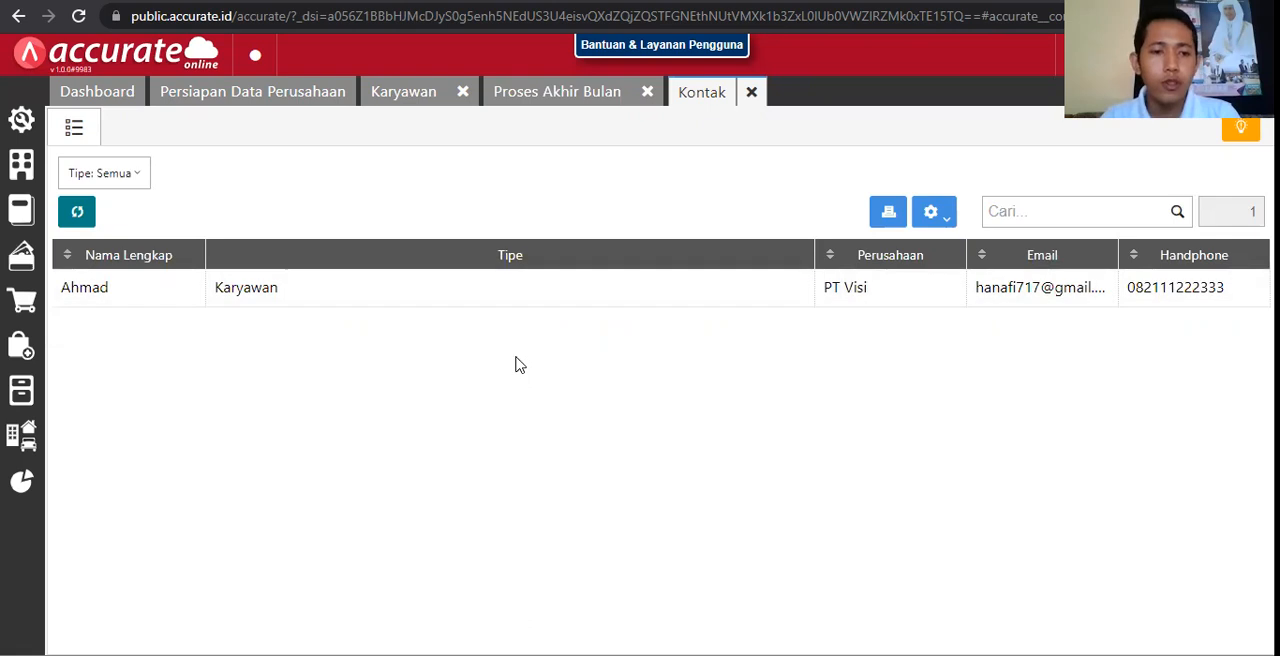
pyautogui.click(22, 165)
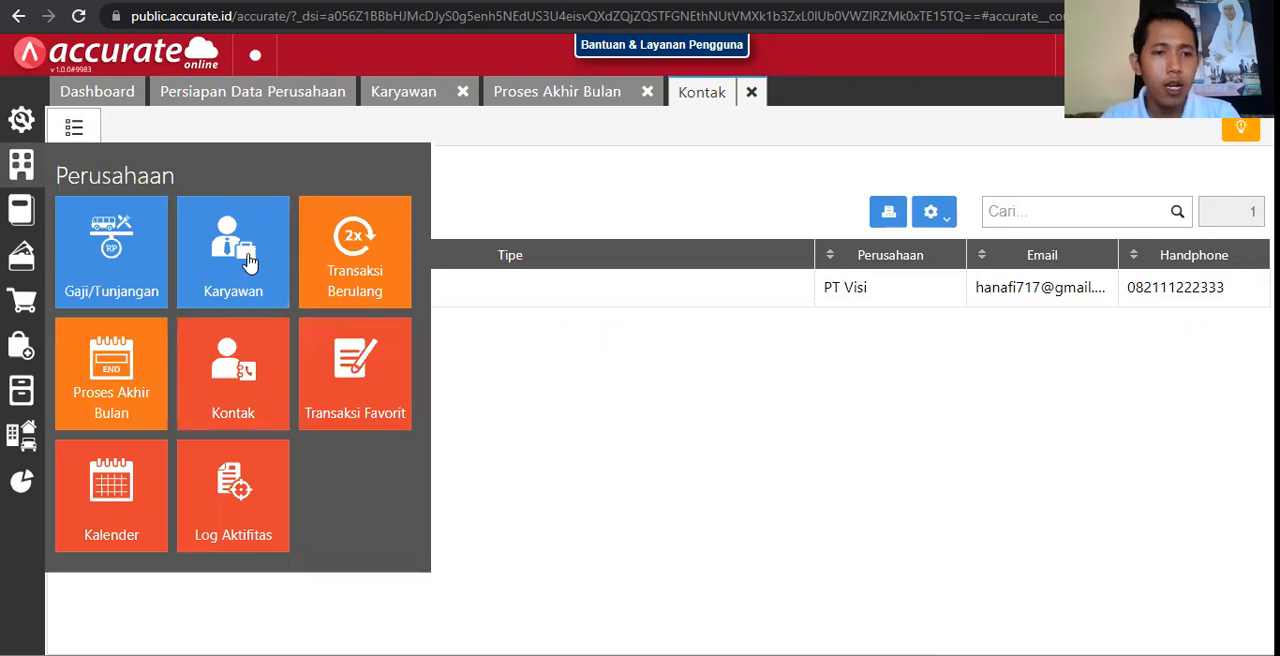
pyautogui.click(539, 205)
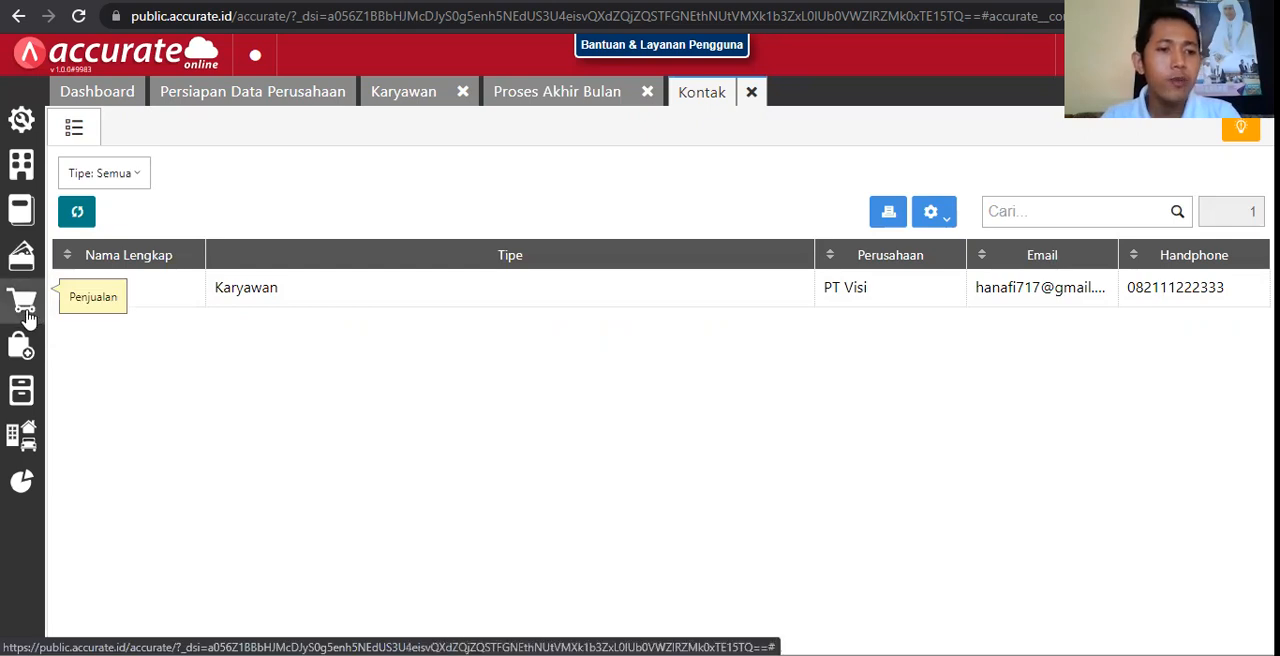
pyautogui.click(20, 343)
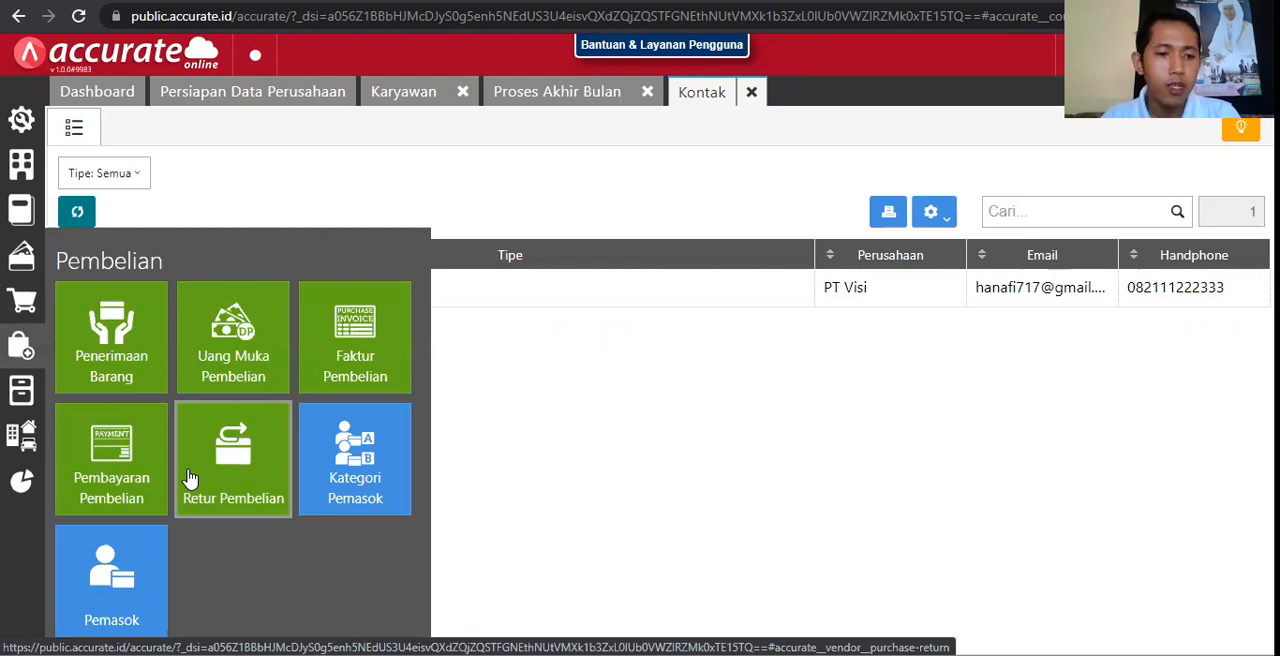
pyautogui.click(12, 303)
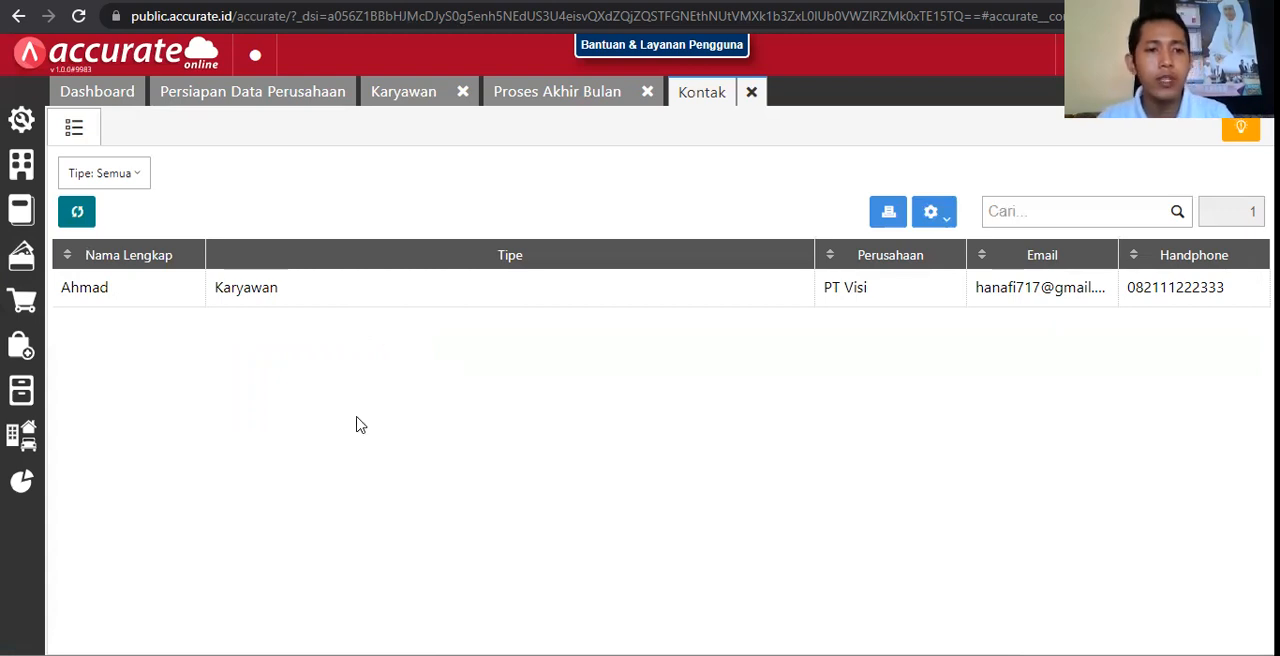
# Step: View the Transaksi Favorit list and reopen the saved bank payment dated 08/06/2021 from Kas & Bank
pyautogui.click(26, 168)
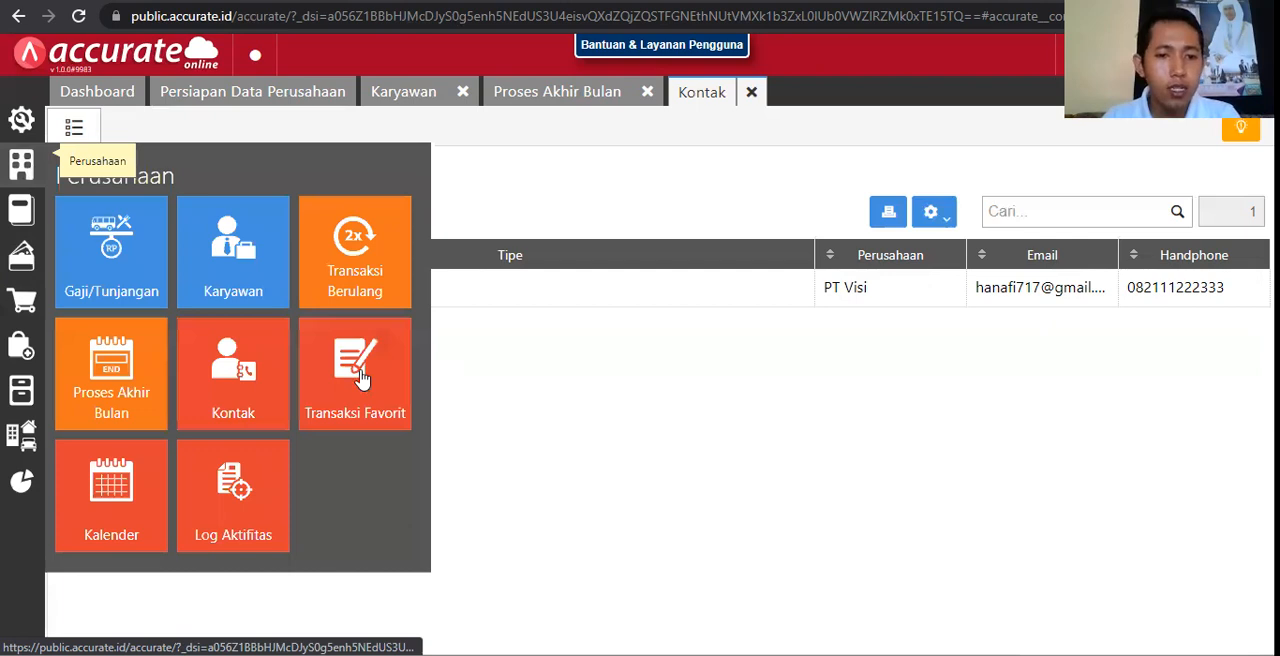
pyautogui.click(362, 376)
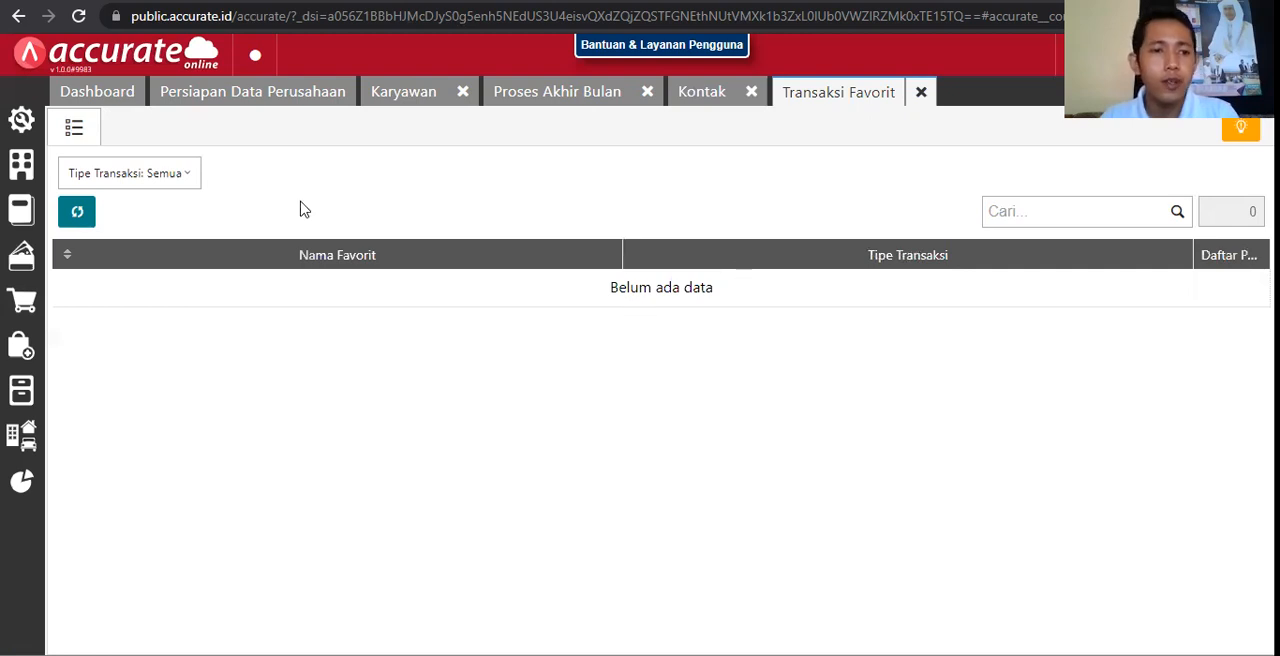
pyautogui.click(30, 257)
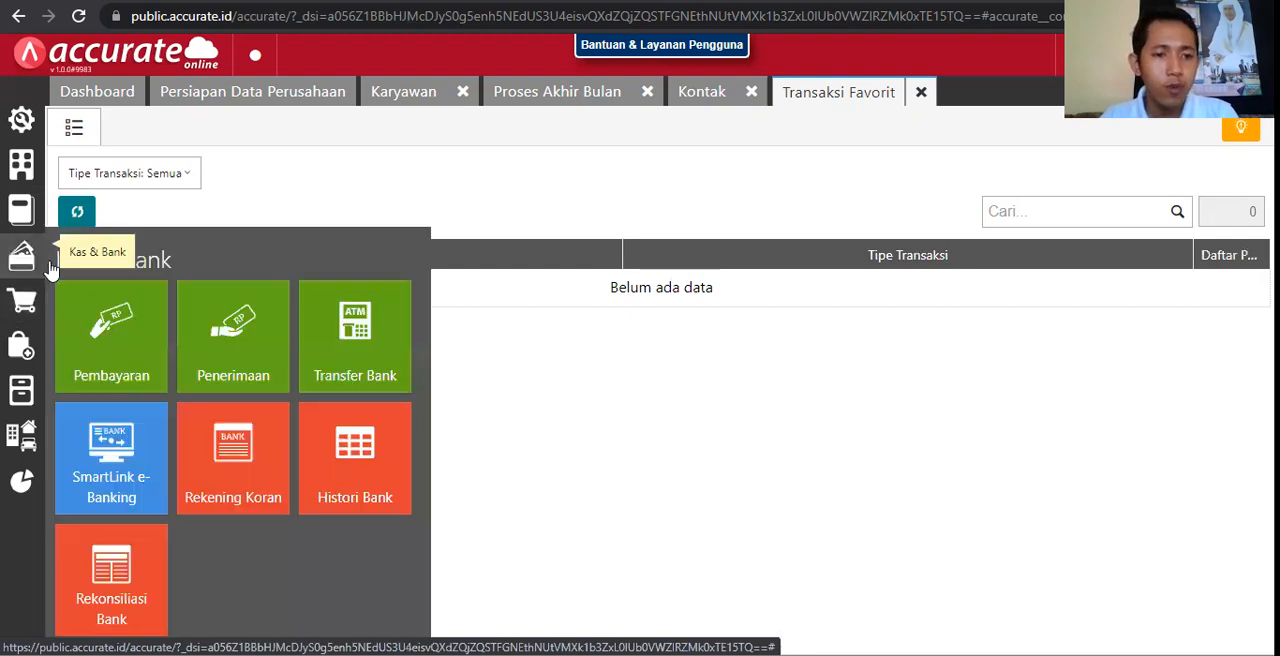
pyautogui.click(140, 311)
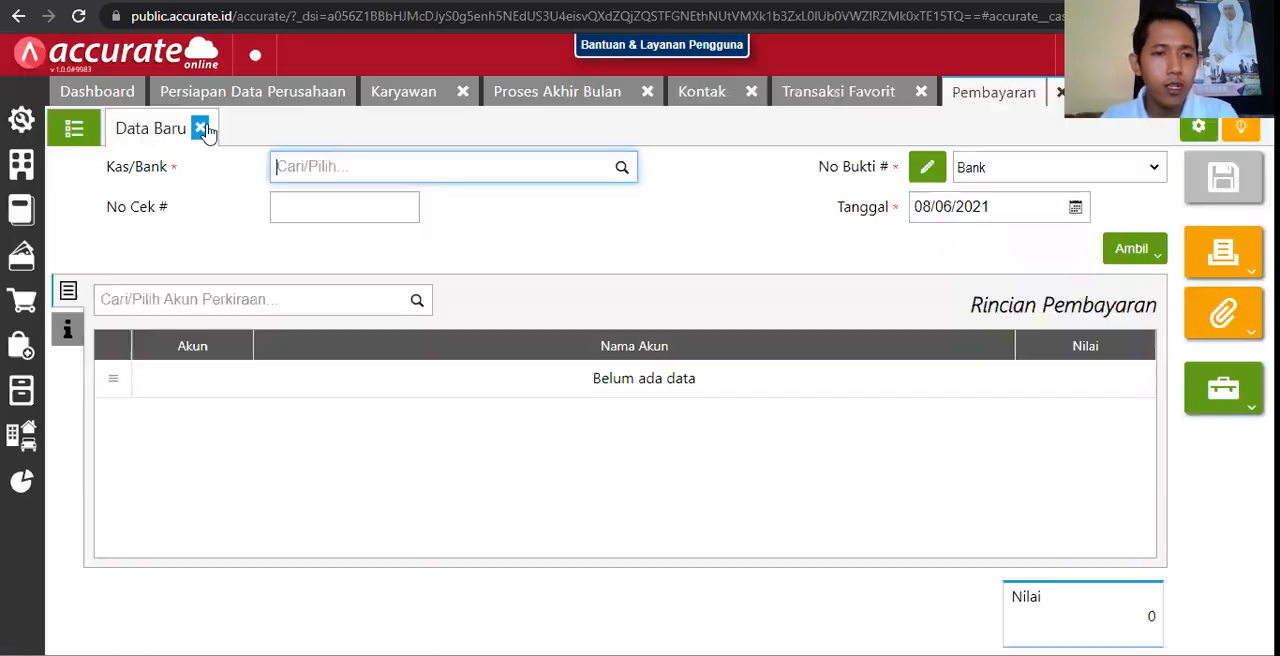
pyautogui.click(202, 129)
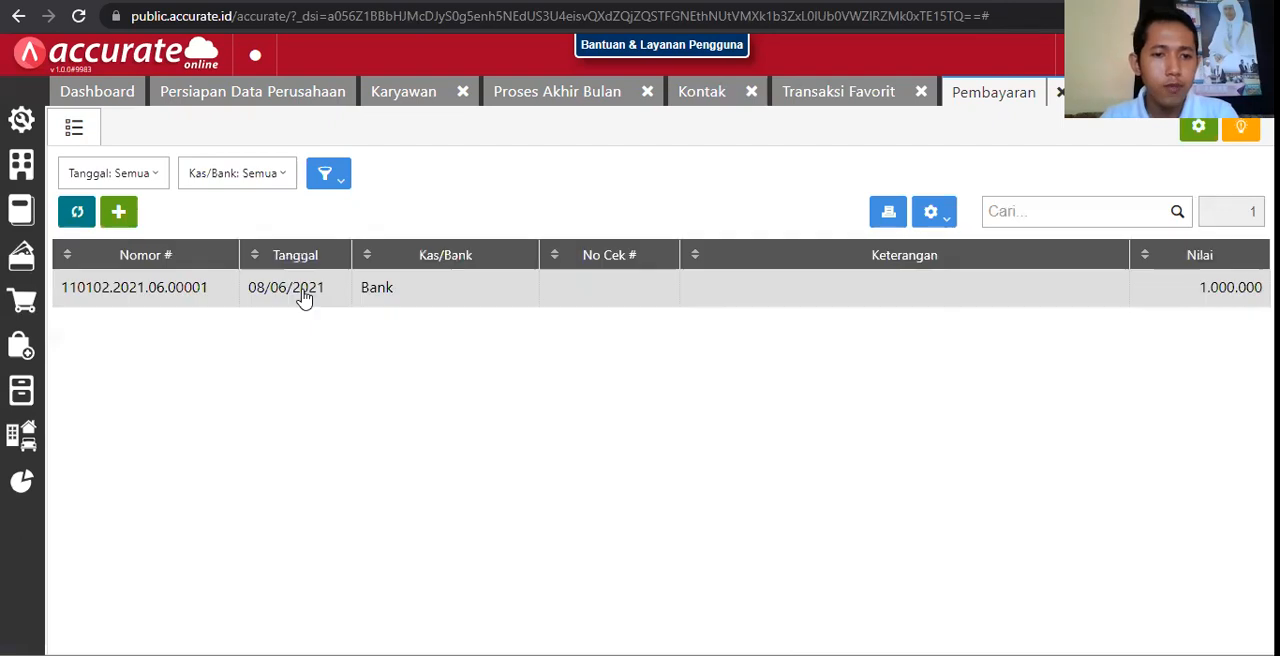
pyautogui.click(305, 295)
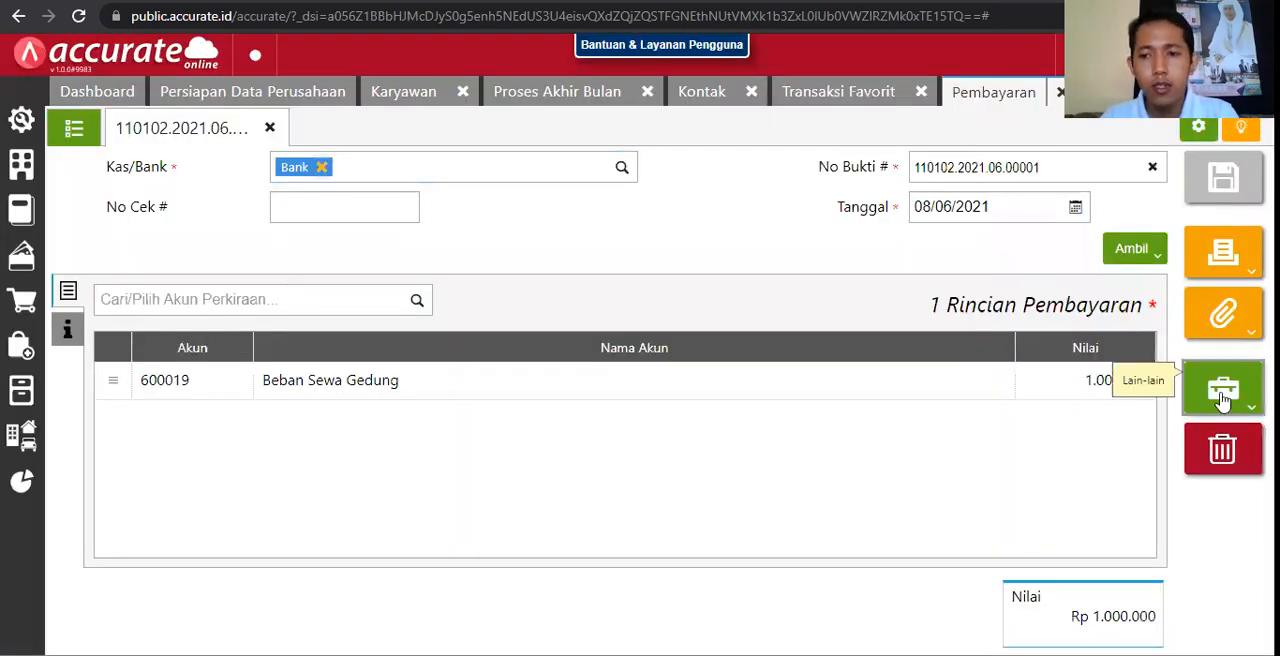
# Step: Save the building rent payment as a Transaksi Favorit named Sewa Gedung
pyautogui.click(1222, 398)
pyautogui.click(1166, 437)
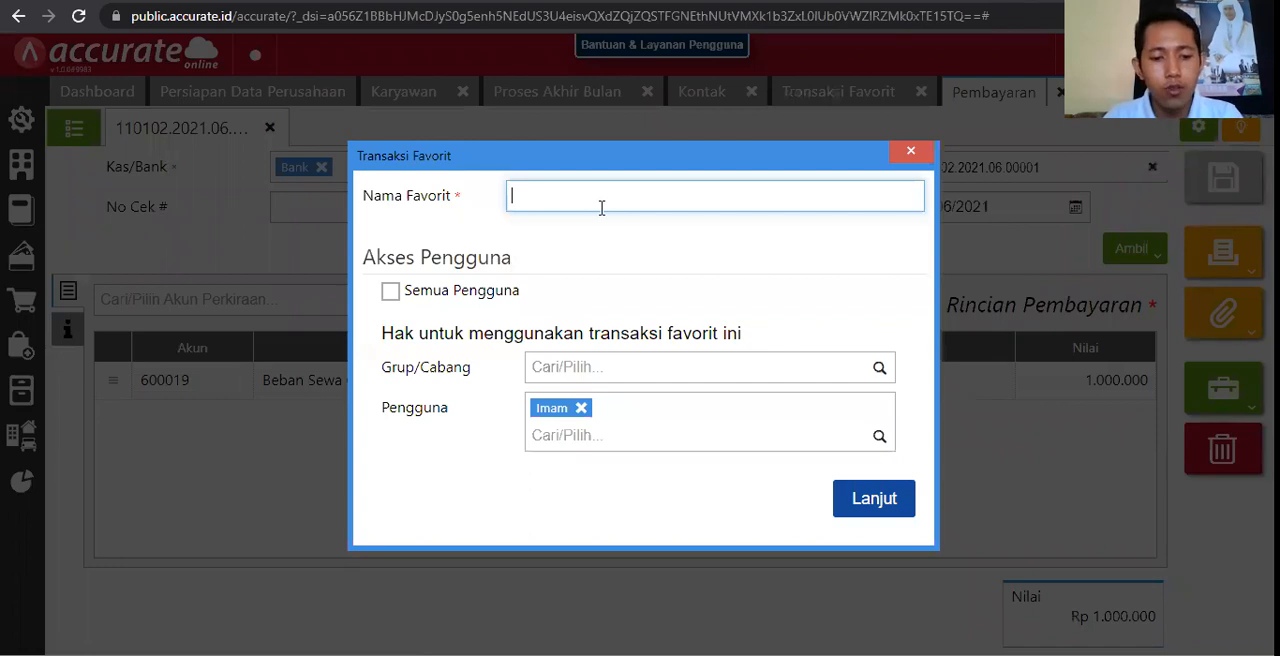
pyautogui.write('Sewa Ged')
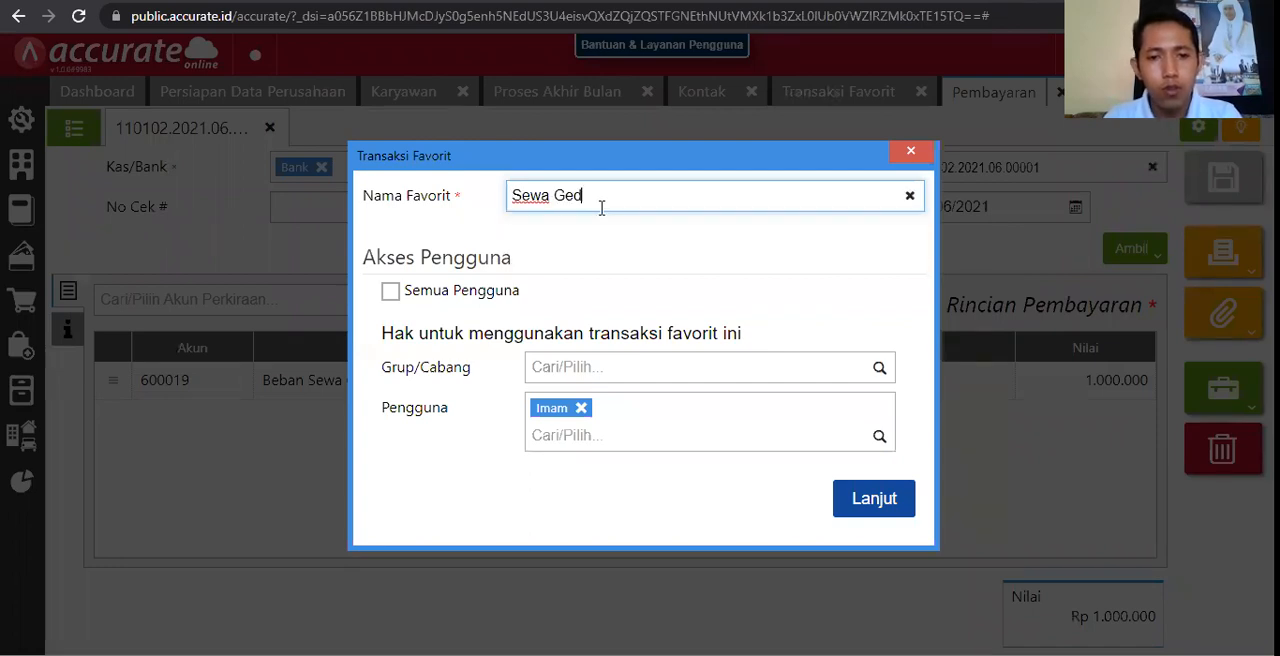
pyautogui.write('ung')
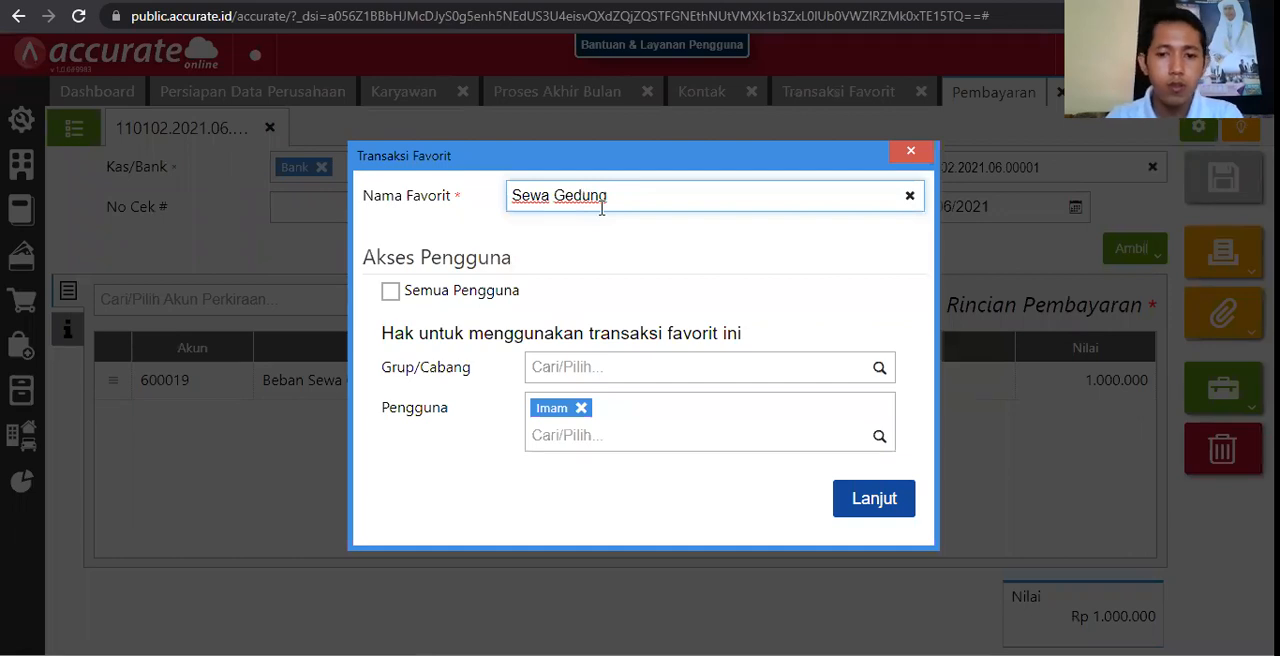
pyautogui.click(880, 494)
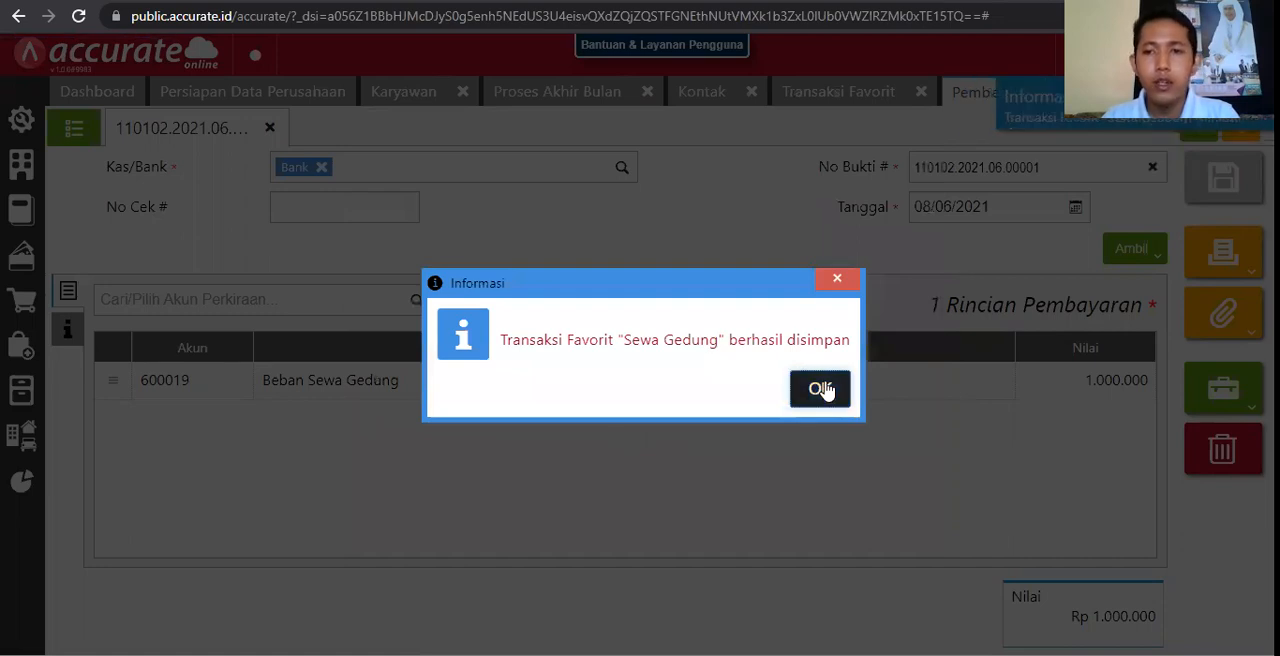
# Step: Refresh the Transaksi Favorit list, view the Sewa Gedung favourite's name and user access settings, and close the record
pyautogui.click(830, 92)
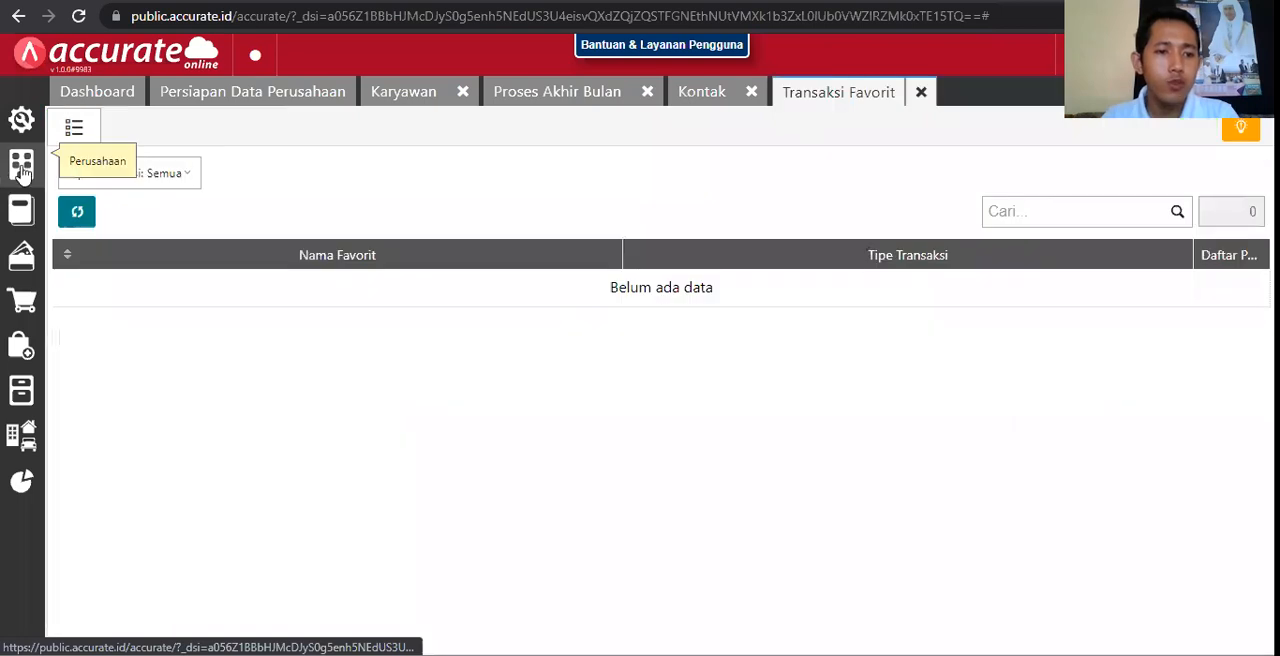
pyautogui.click(22, 172)
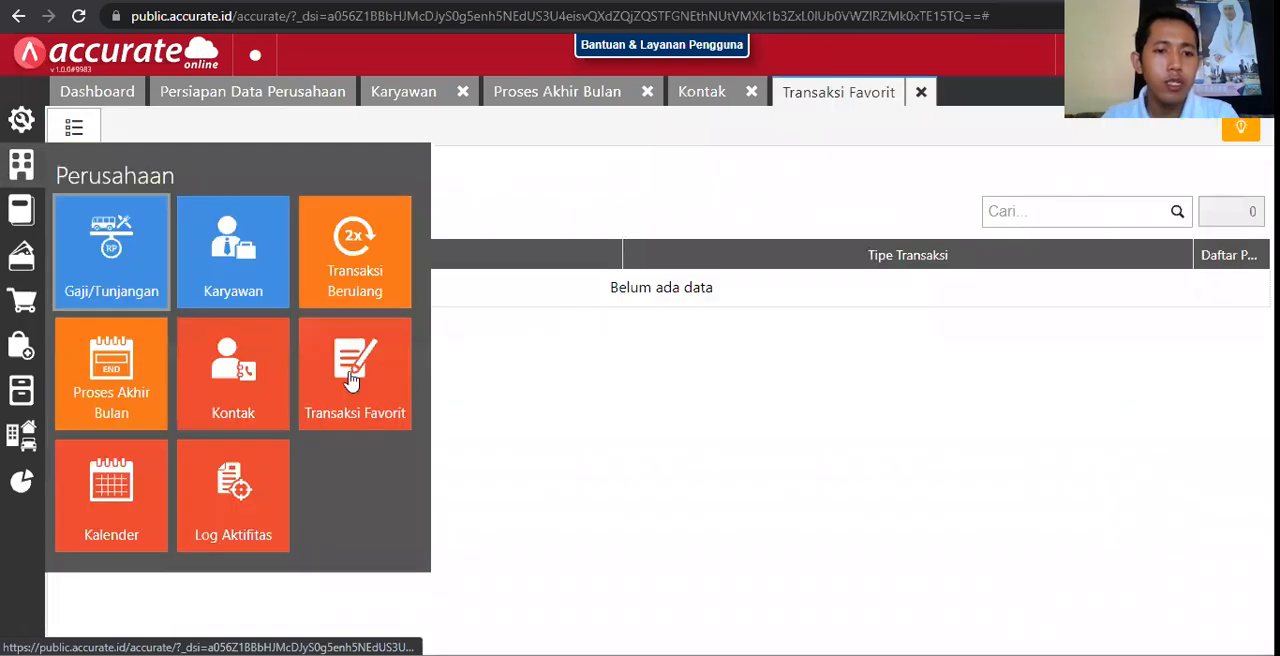
pyautogui.click(87, 220)
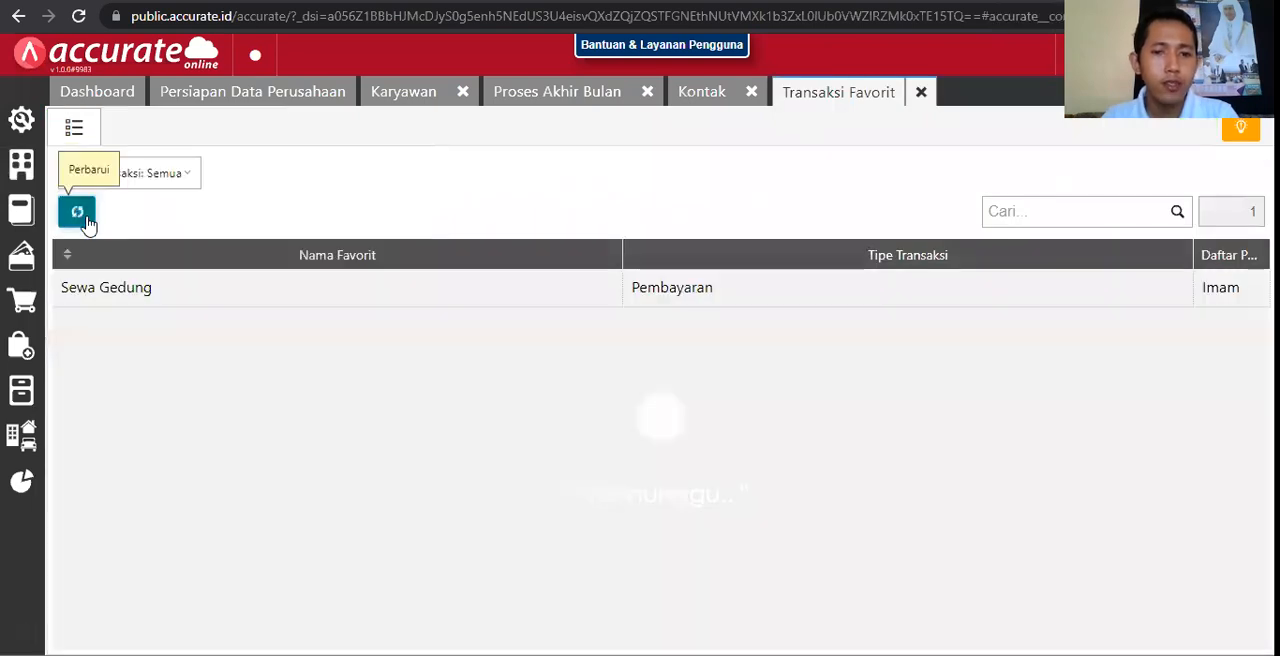
pyautogui.click(372, 292)
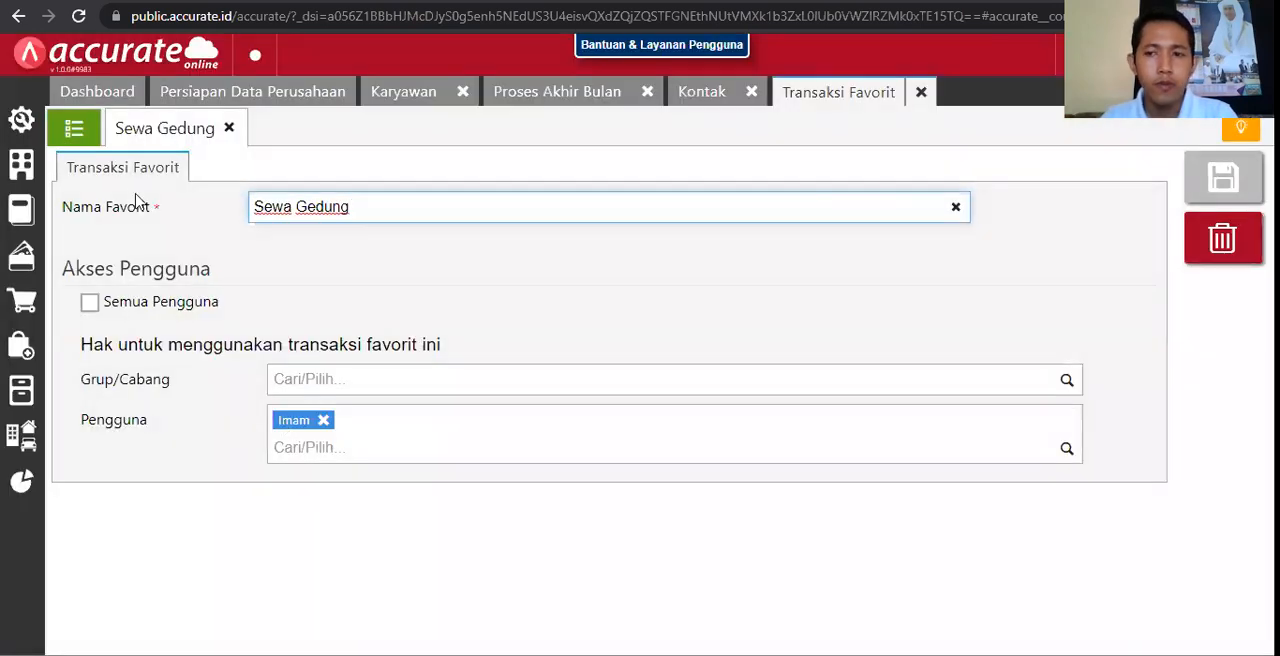
pyautogui.click(230, 134)
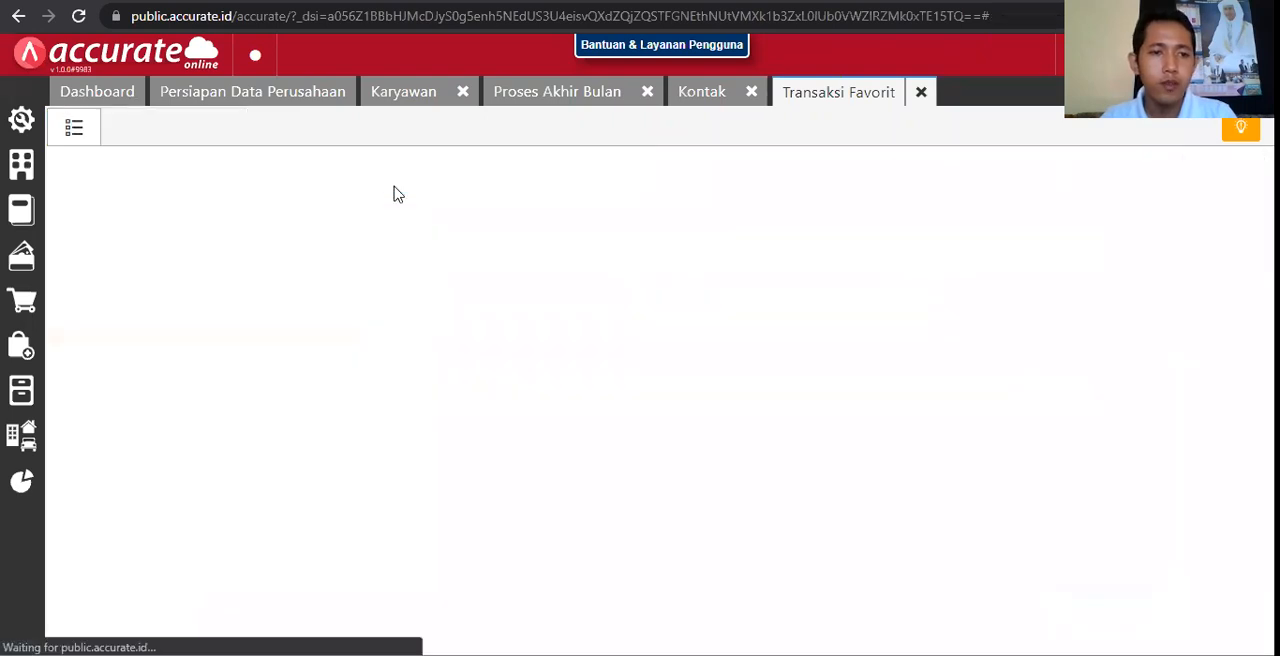
# Step: View the company's Kalender for Juni, Juli and Agustus 2021 with its reminders, and close it
pyautogui.click(33, 183)
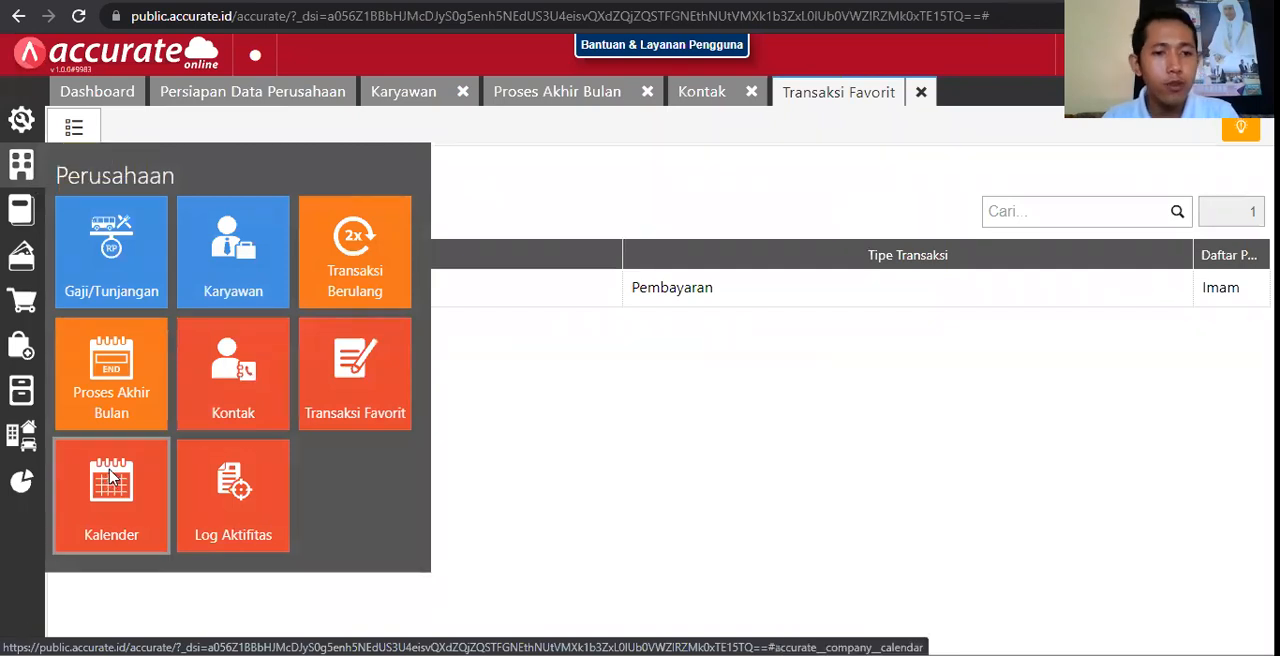
pyautogui.click(215, 446)
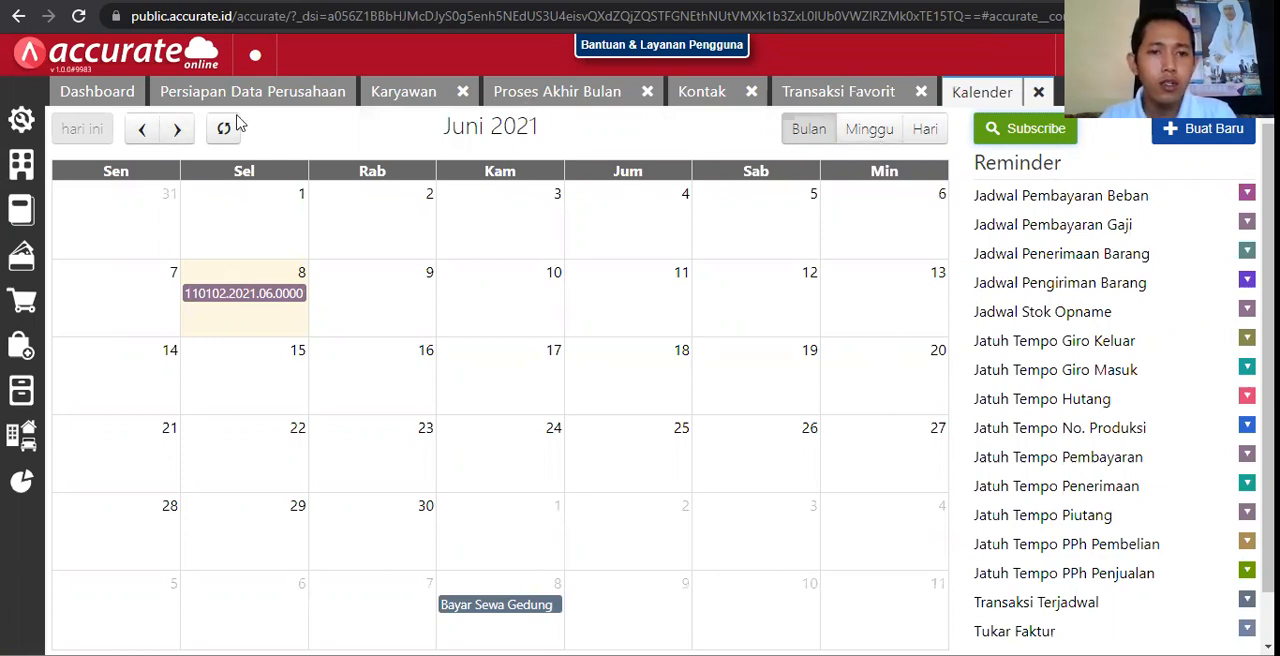
pyautogui.click(176, 129)
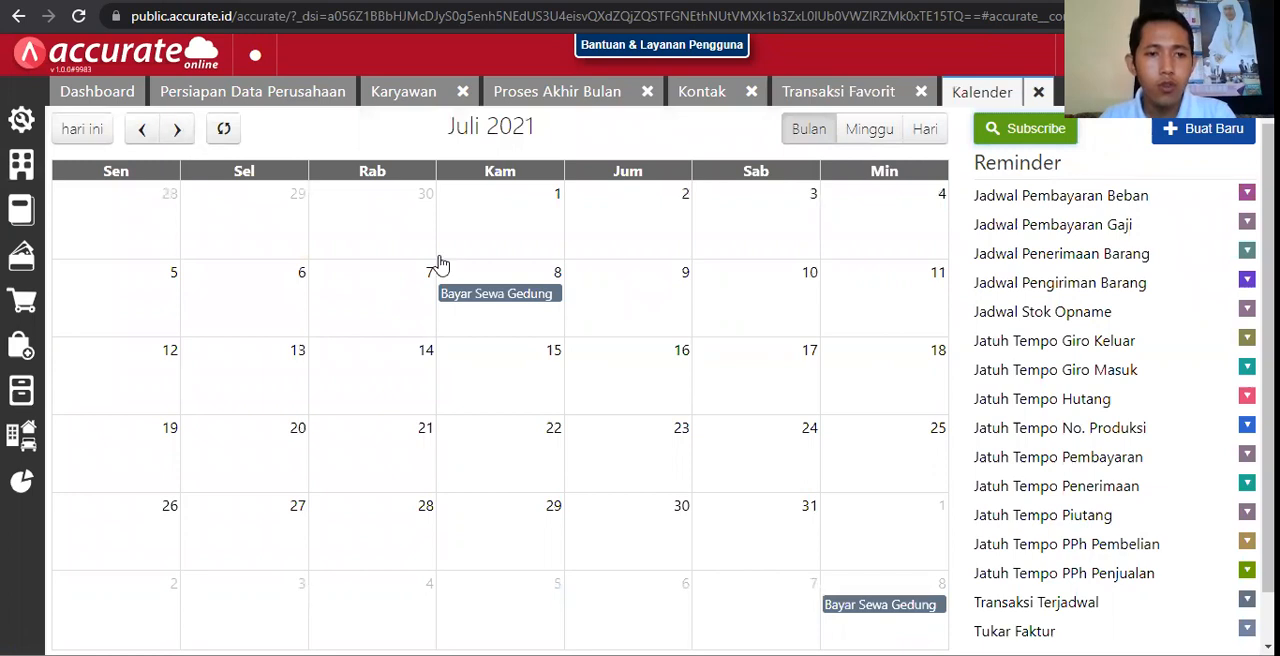
pyautogui.click(176, 131)
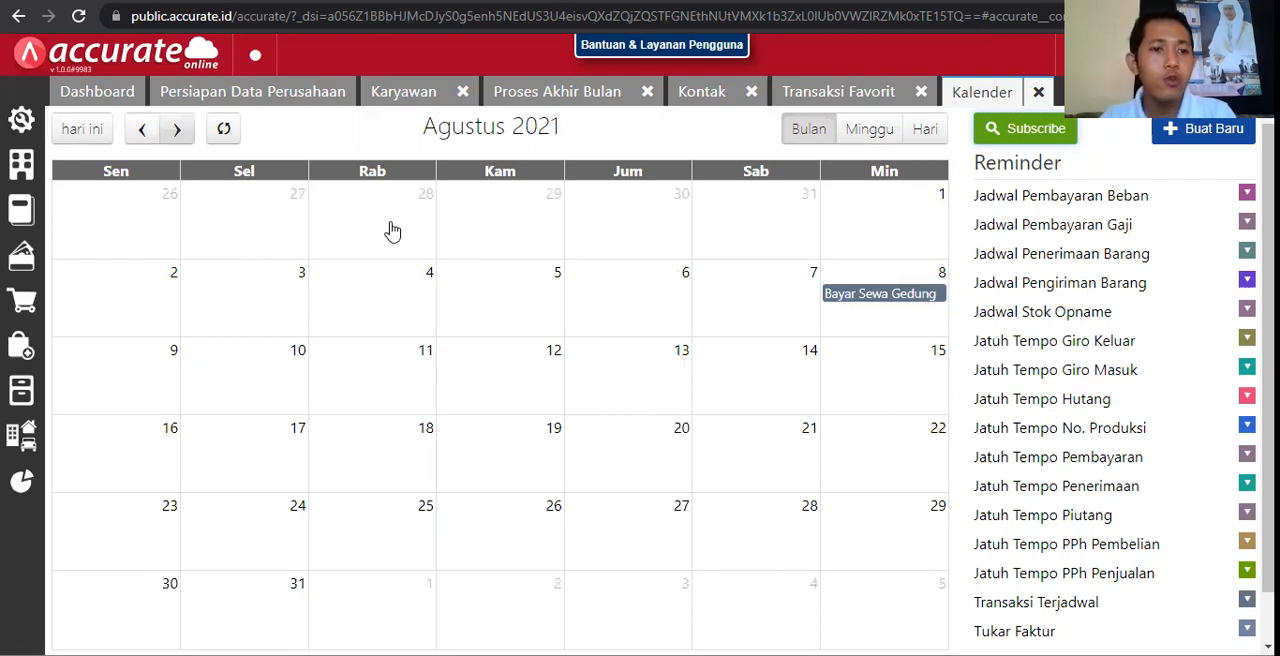
pyautogui.click(157, 139)
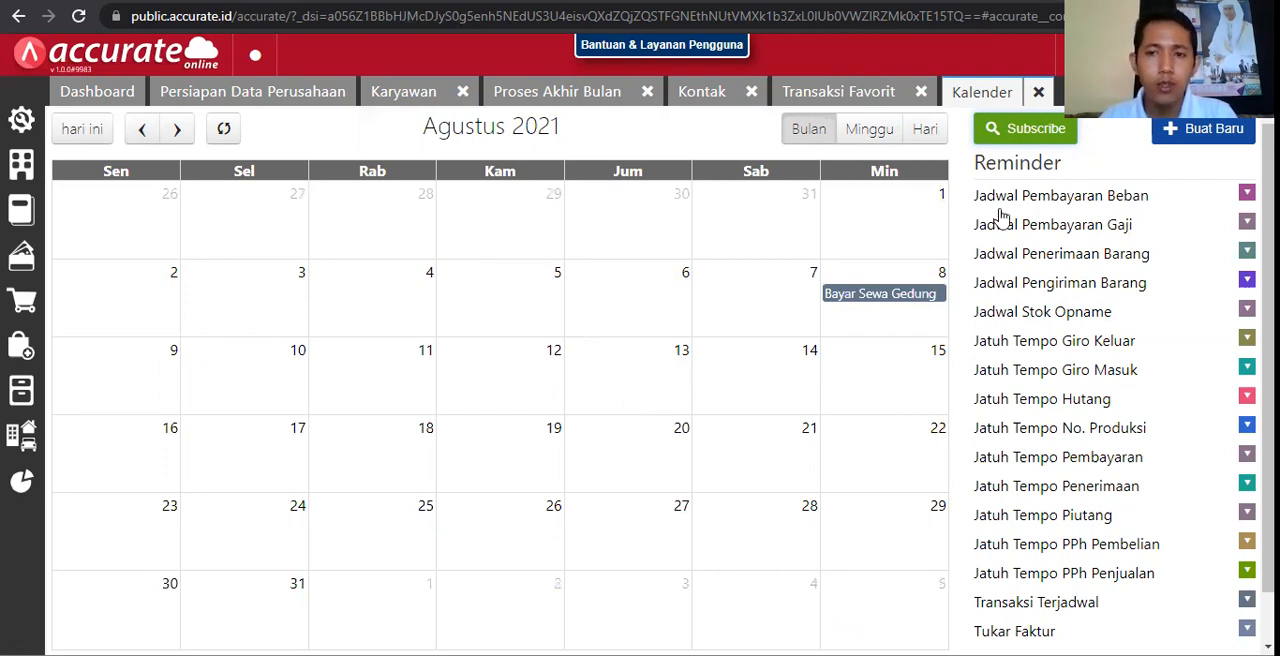
pyautogui.click(1038, 95)
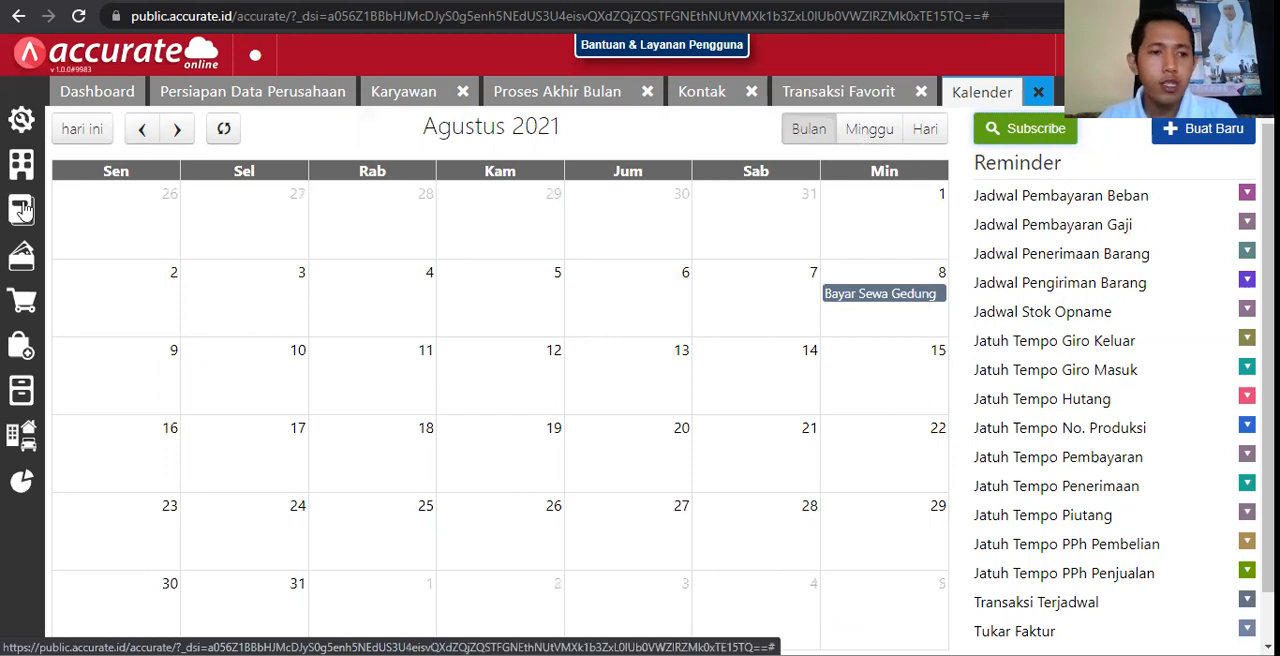
# Step: Open the company's Log Aktifitas, widen the reference number/name column, and look through the recorded activities
pyautogui.click(20, 172)
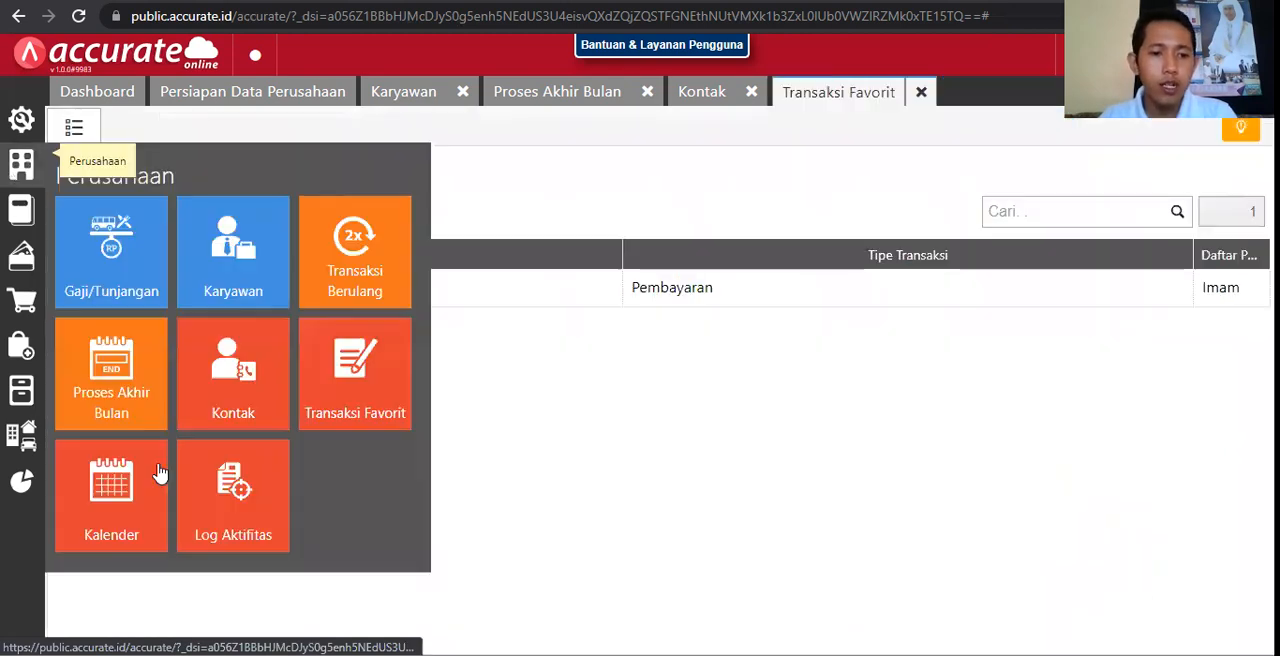
pyautogui.click(243, 489)
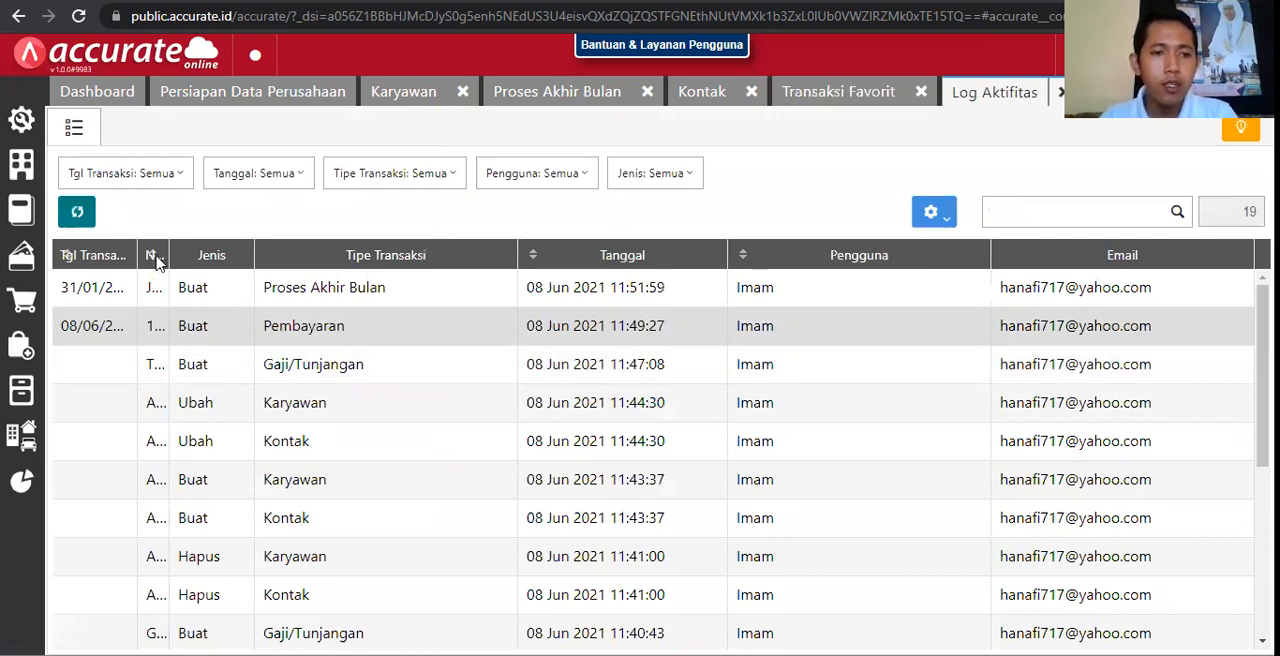
pyautogui.moveTo(166, 249); pyautogui.dragTo(212, 256)
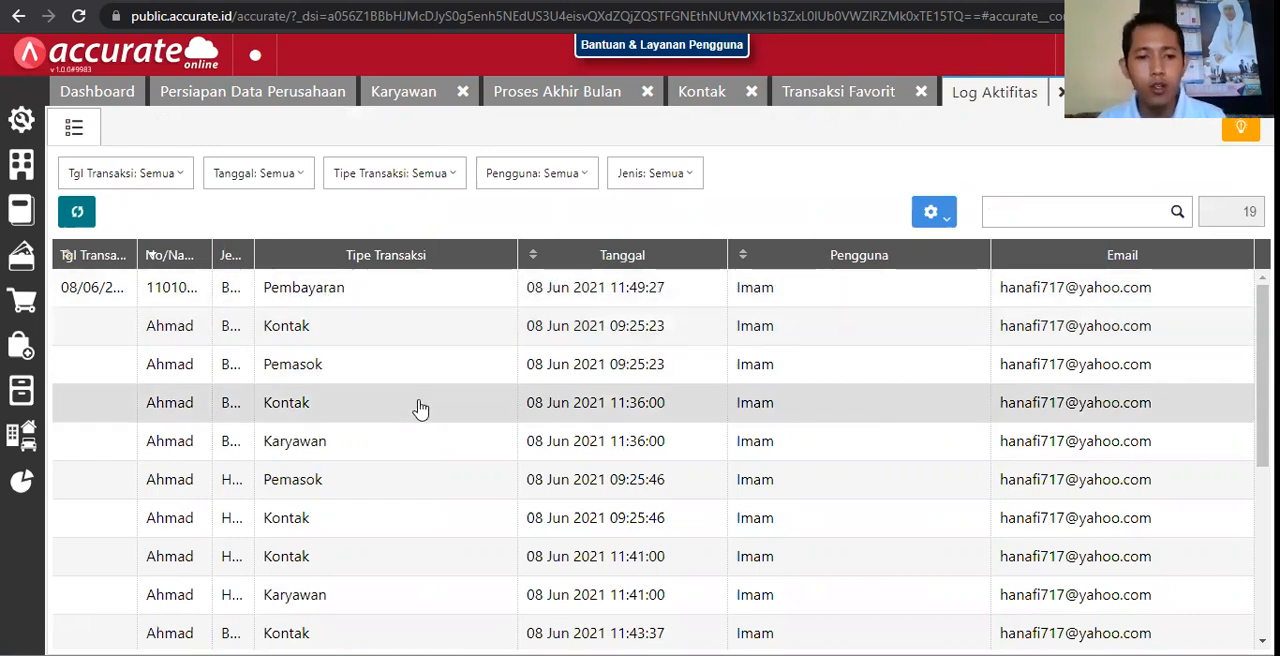
pyautogui.scroll(-4, 343, 596)
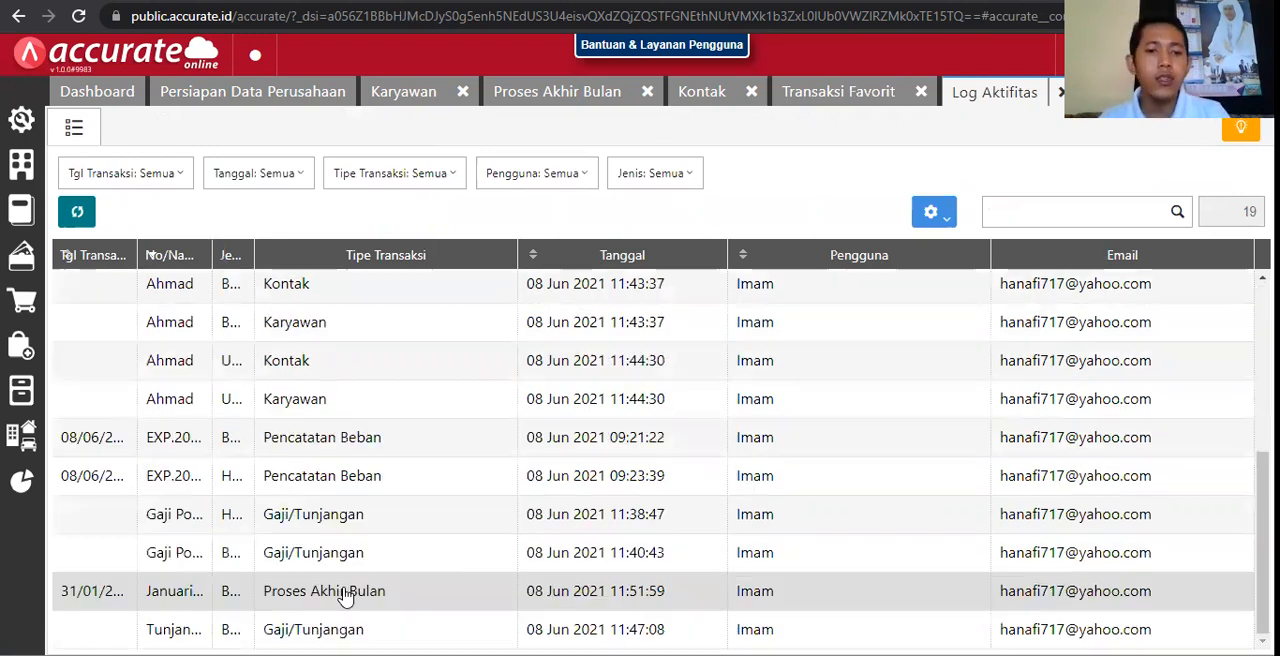
pyautogui.scroll(4, 370, 548)
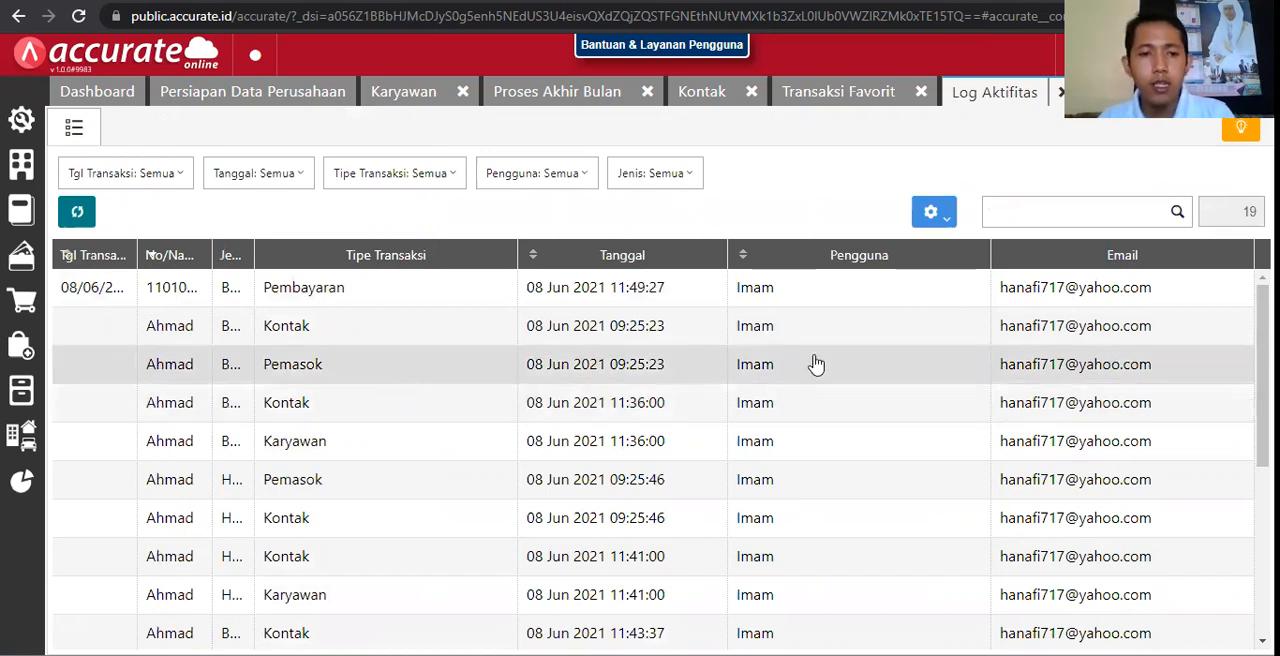
# Step: Examine the logged details of the Pemasok creation entry dated 08 Jun 2021 09:25:23, close it, and show the Perusahaan module's features
pyautogui.click(592, 364)
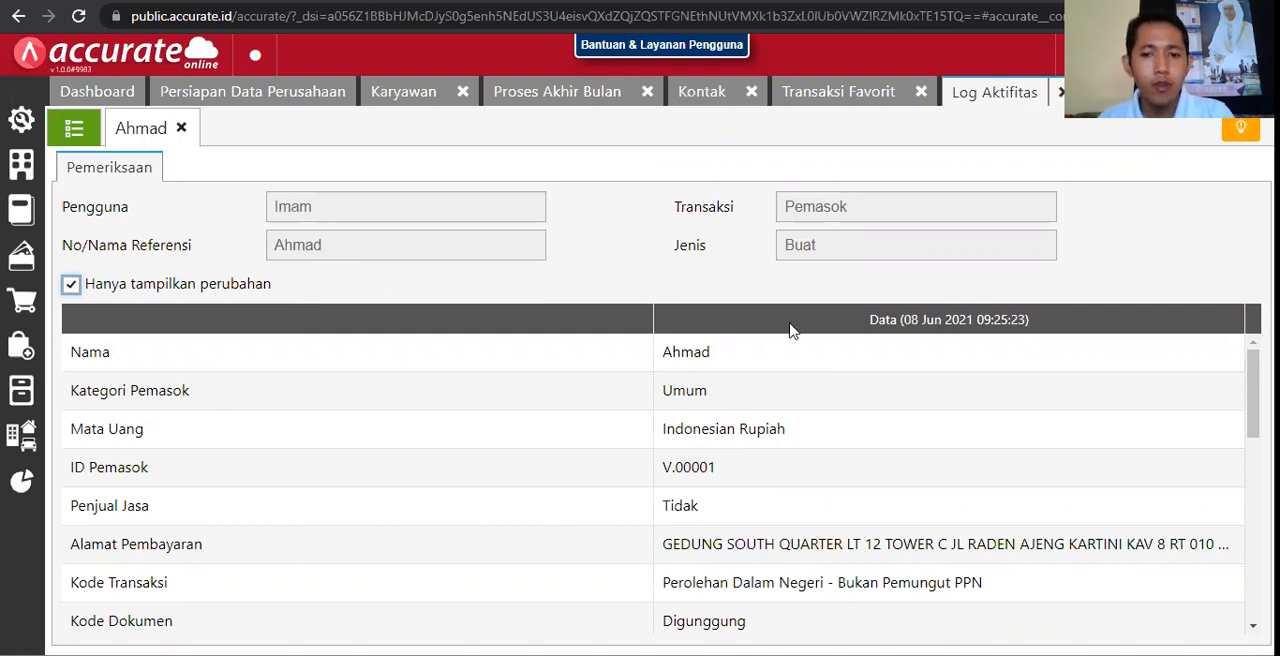
pyautogui.click(511, 343)
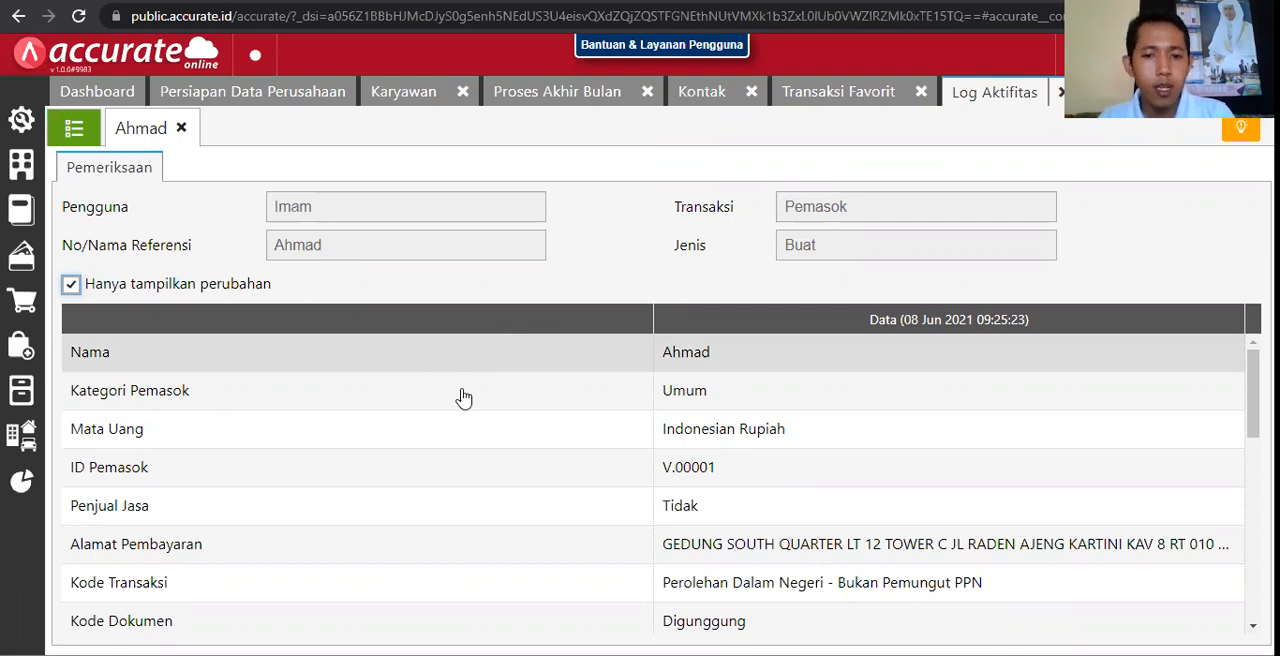
pyautogui.scroll(-2, 476, 397)
pyautogui.scroll(-2, 476, 400)
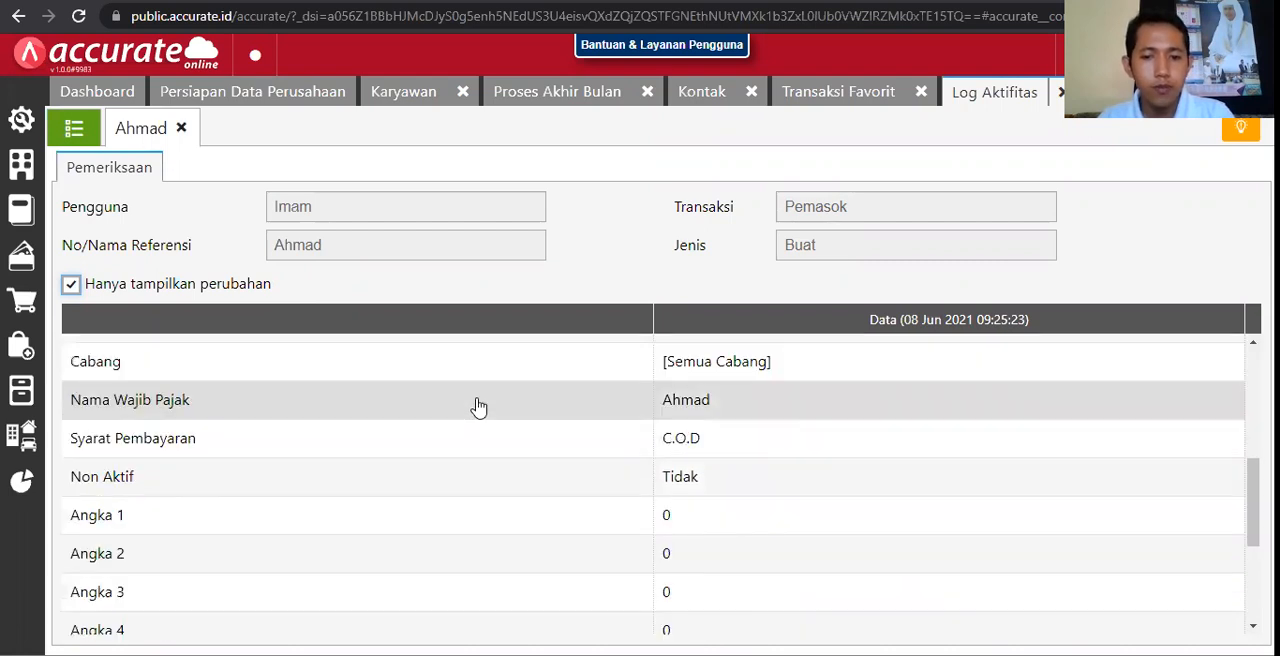
pyautogui.scroll(-2, 487, 440)
pyautogui.scroll(6, 487, 450)
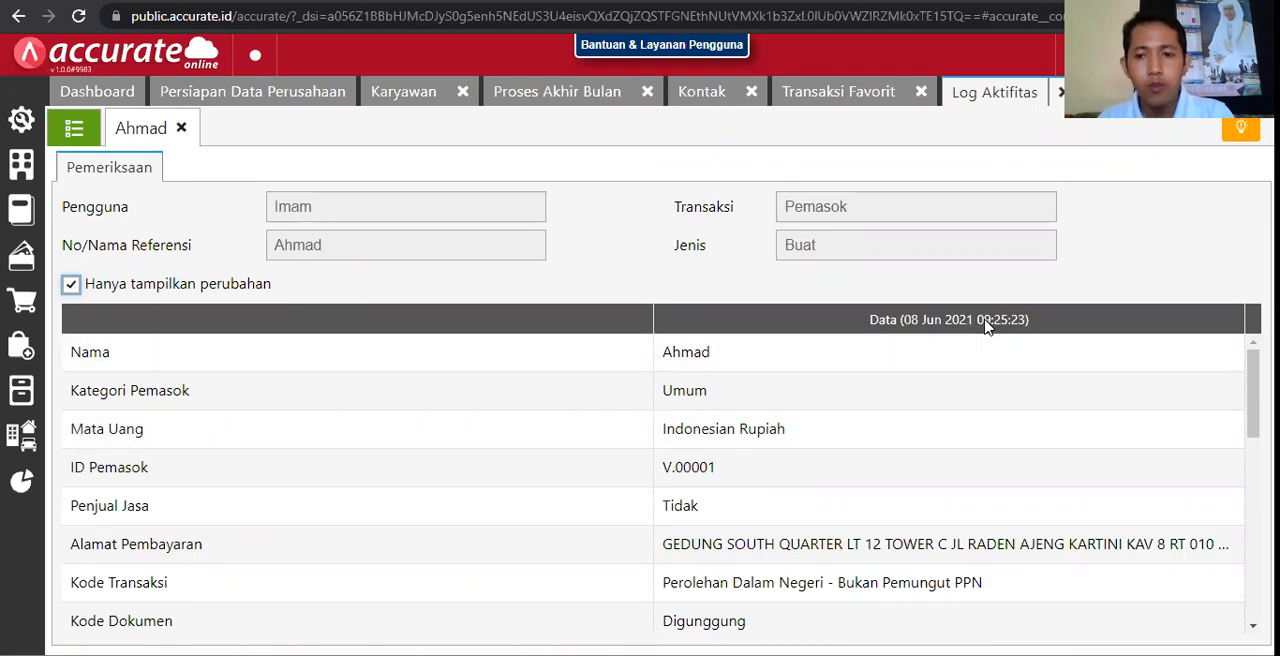
pyautogui.click(181, 129)
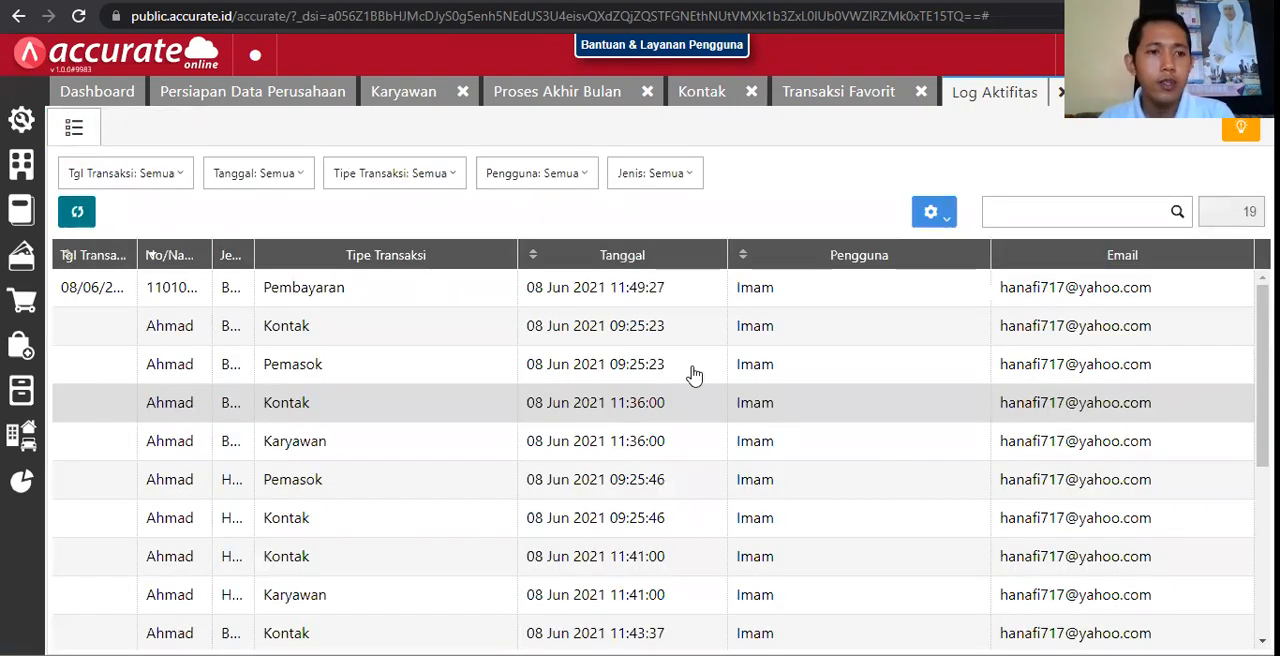
pyautogui.click(21, 170)
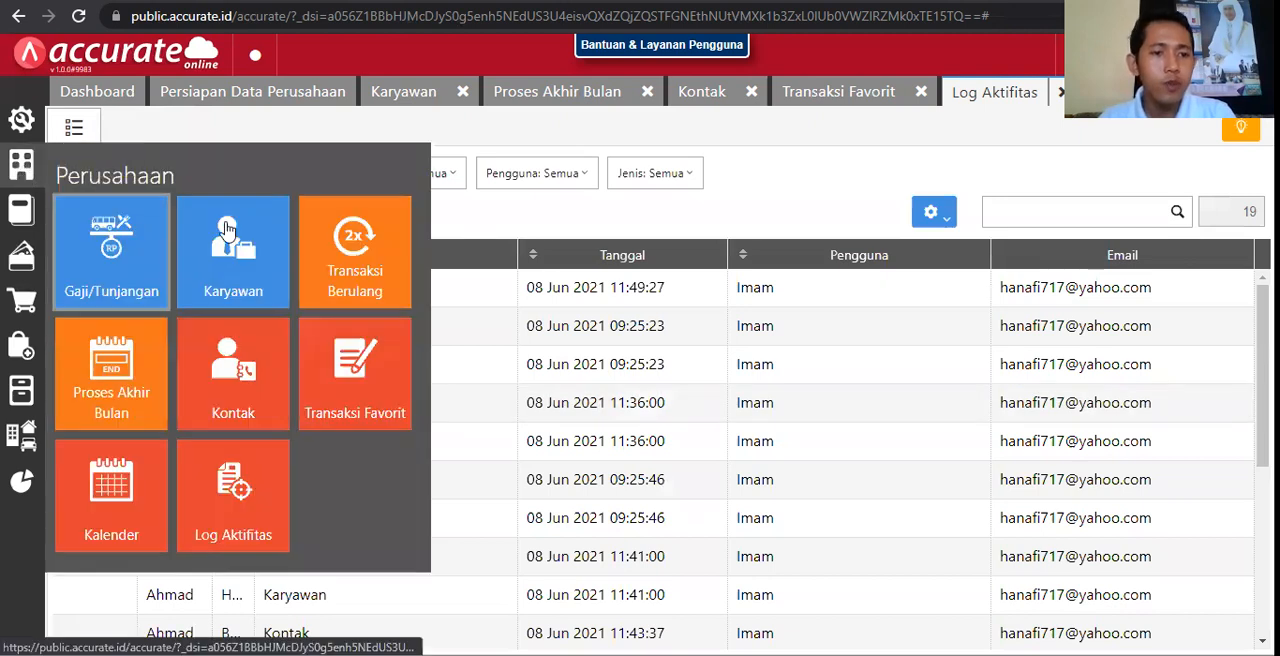